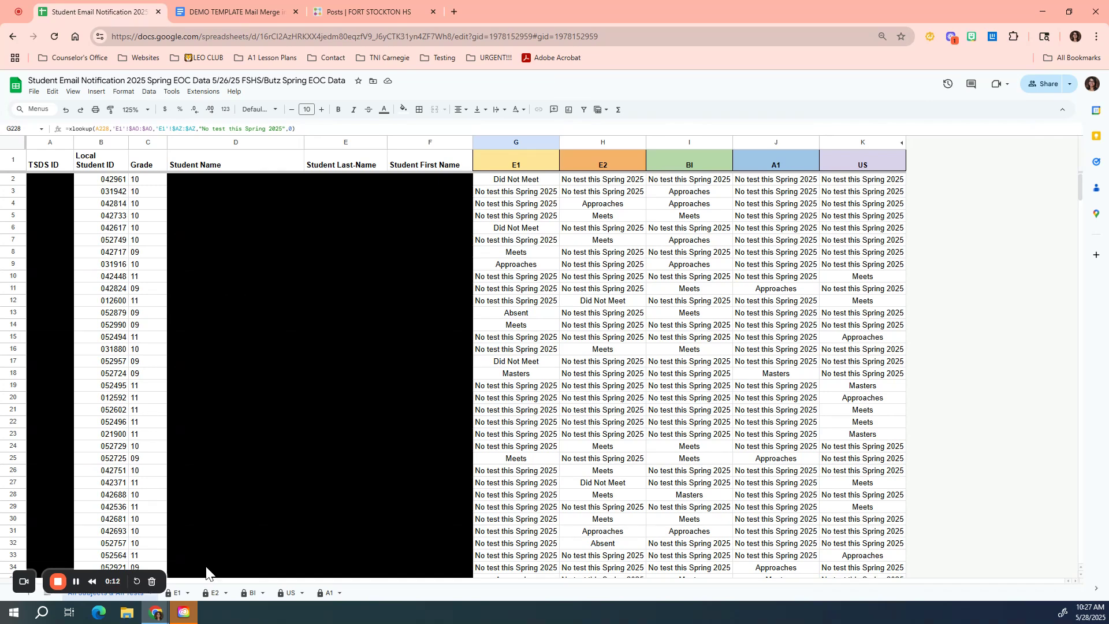
Step: Review the E1 and E2 sheets, inspecting the test name and overall performance level cells
click(177, 594)
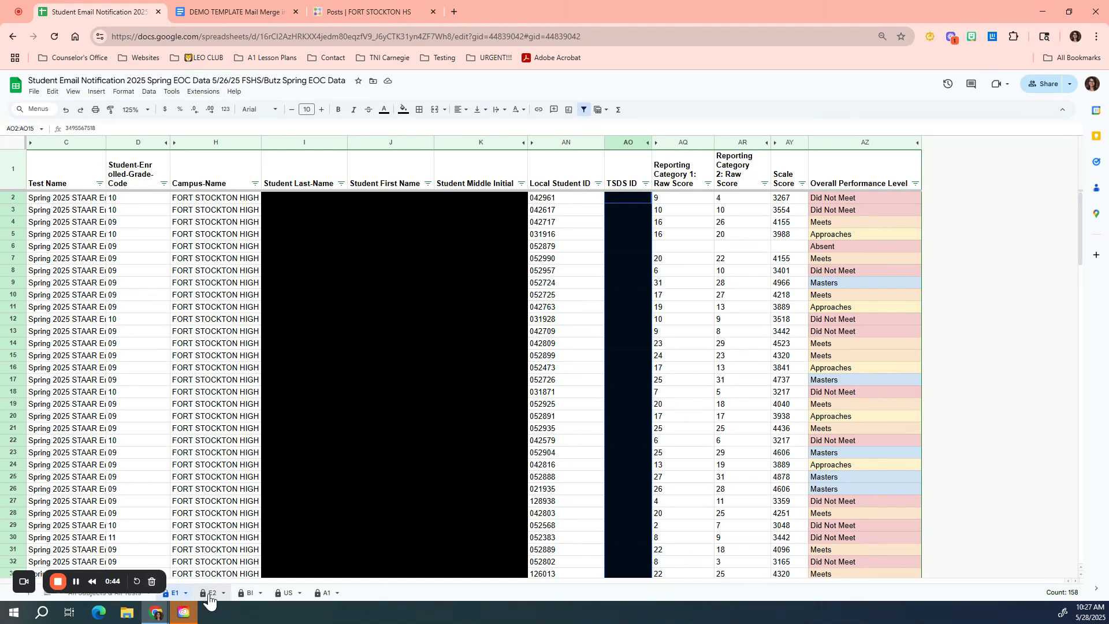
click(209, 595)
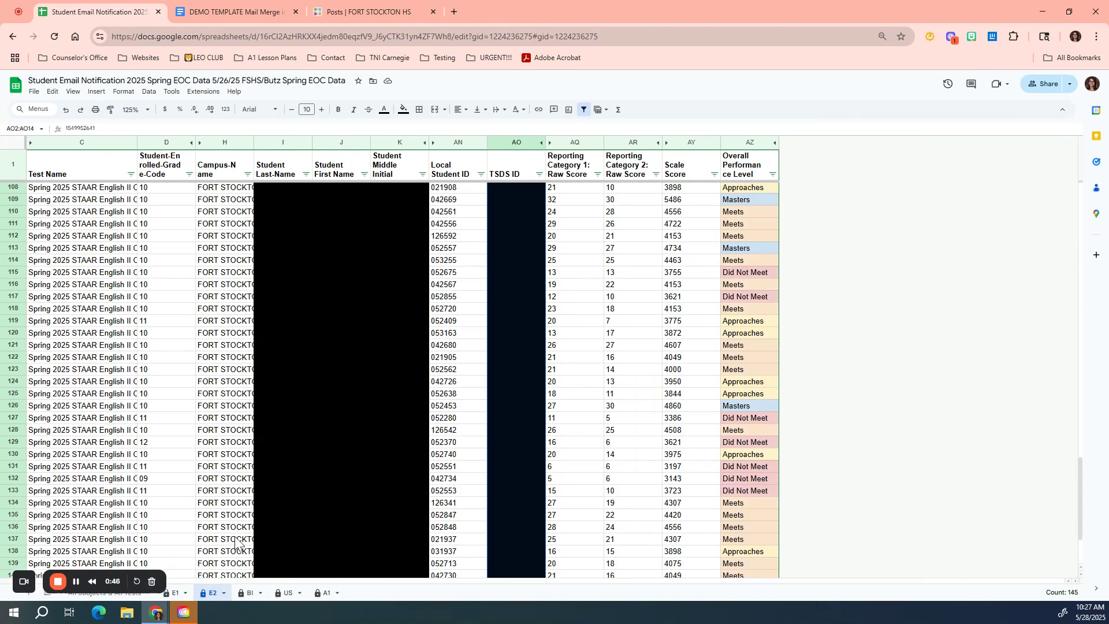
click(102, 237)
click(101, 265)
click(95, 300)
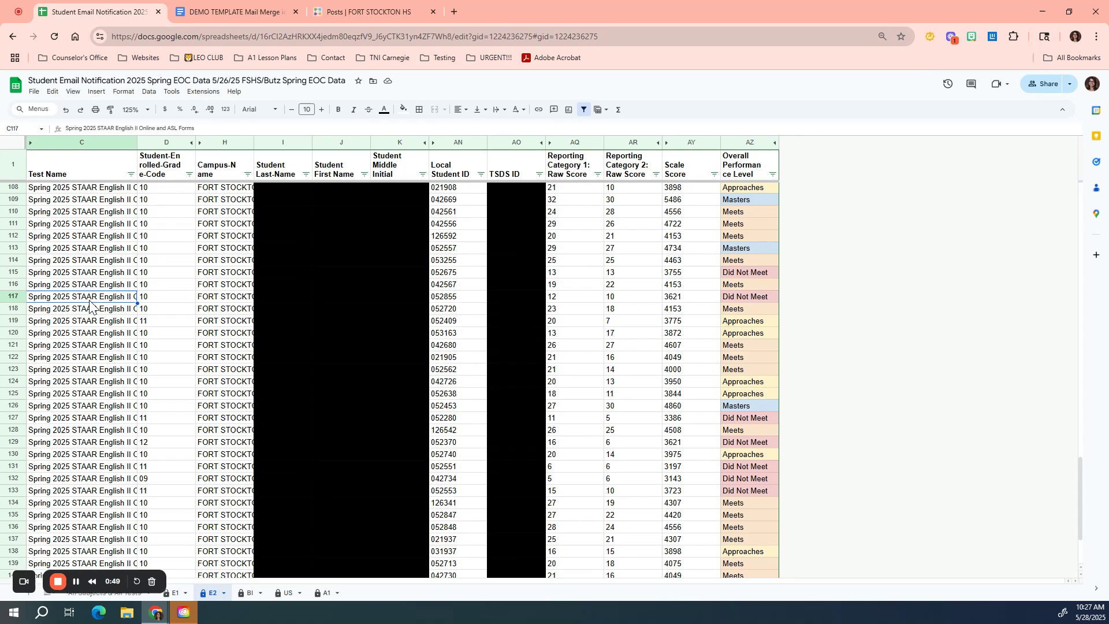
click(103, 346)
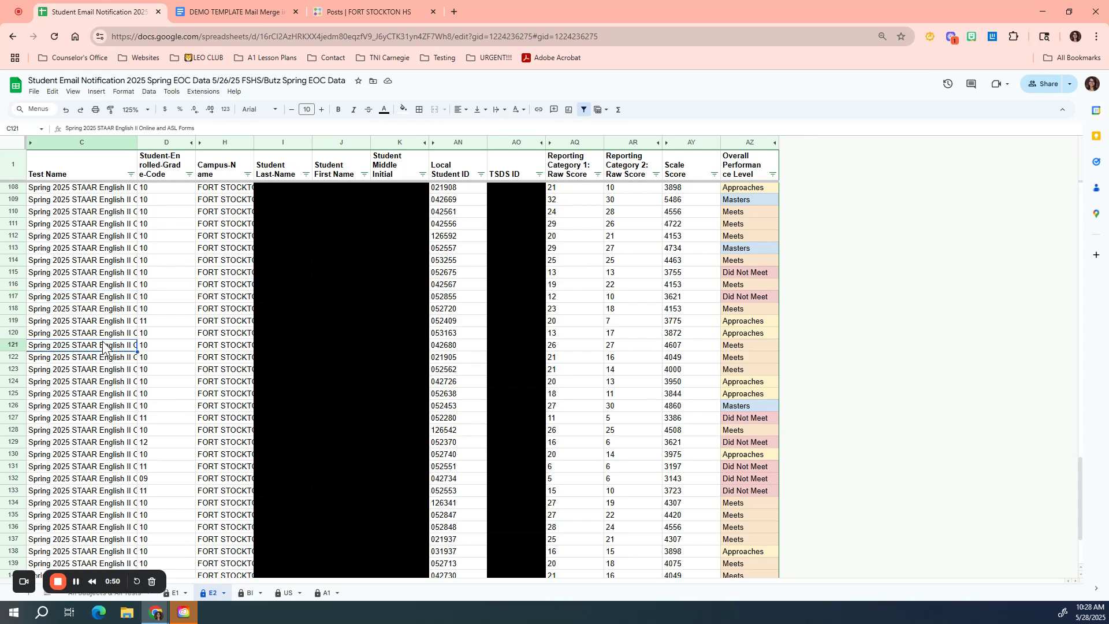
click(467, 333)
click(759, 334)
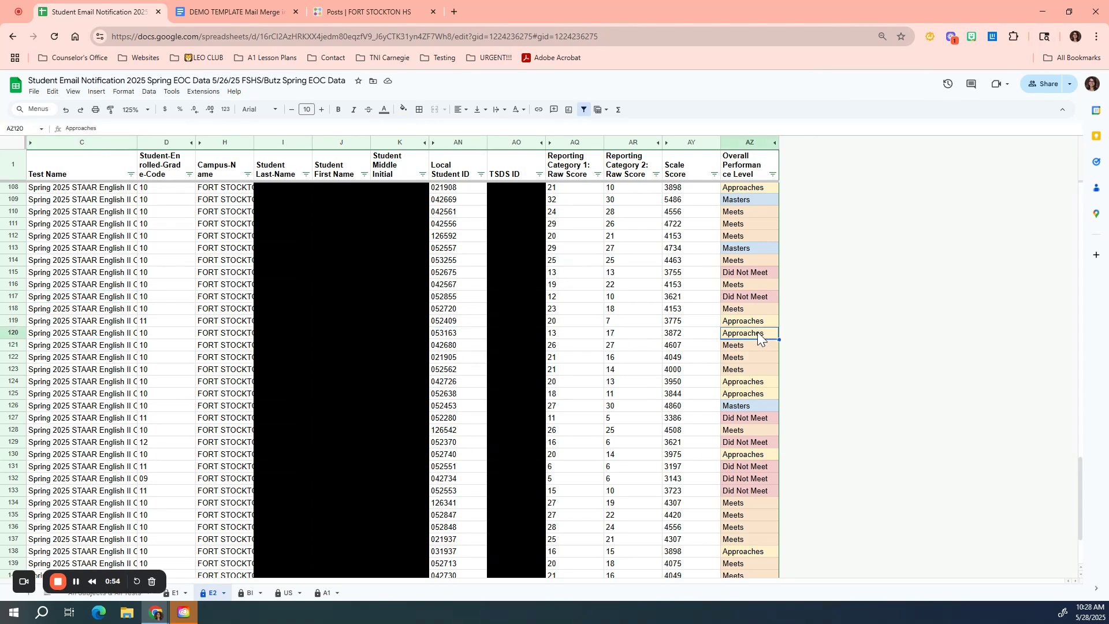
Step: Review the BI sheet, inspecting the test name text, student IDs and overall performance levels
click(250, 594)
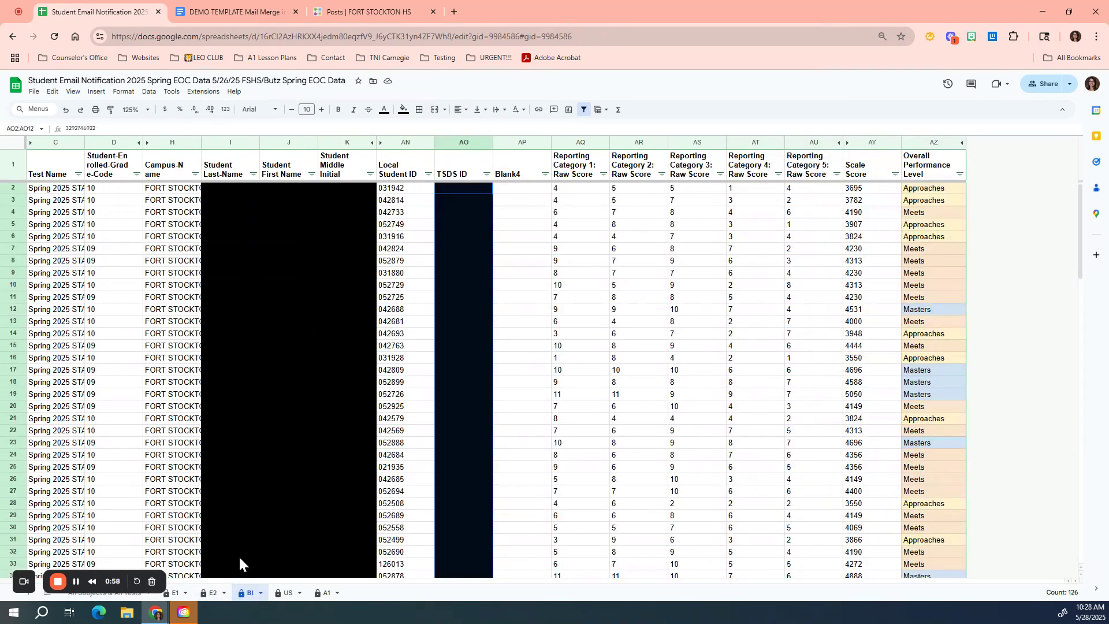
click(78, 382)
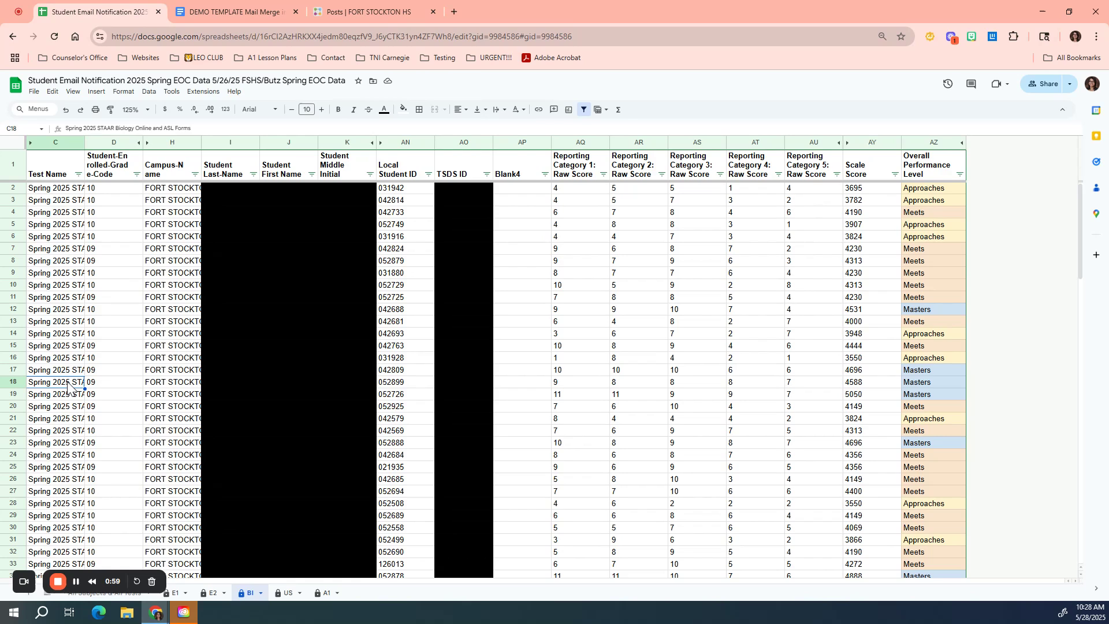
click(76, 289)
click(77, 226)
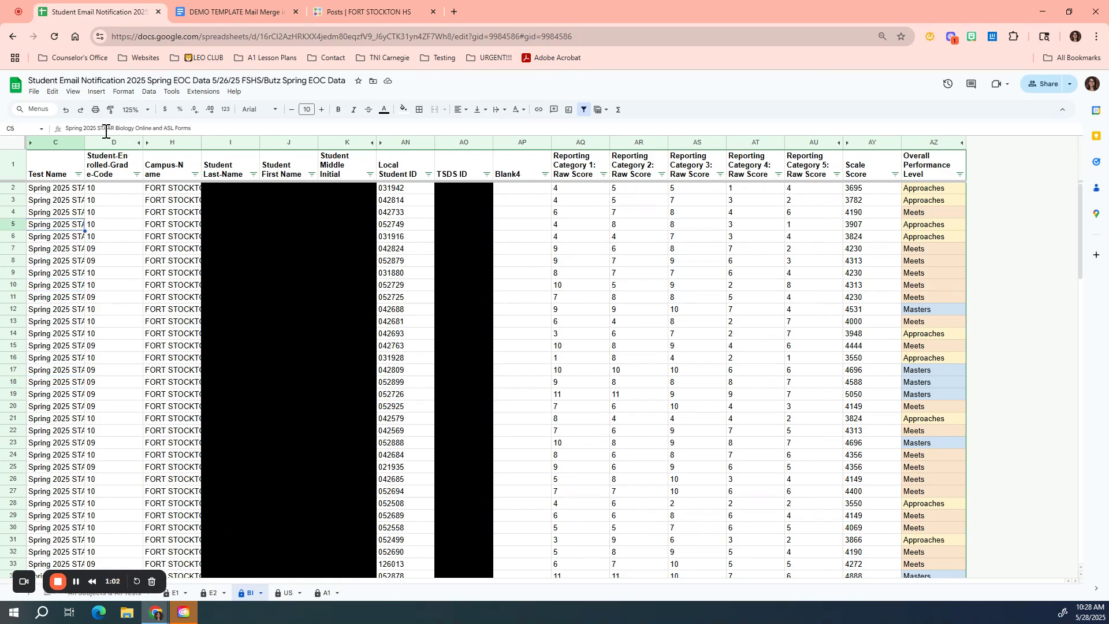
drag(114, 130, 140, 132)
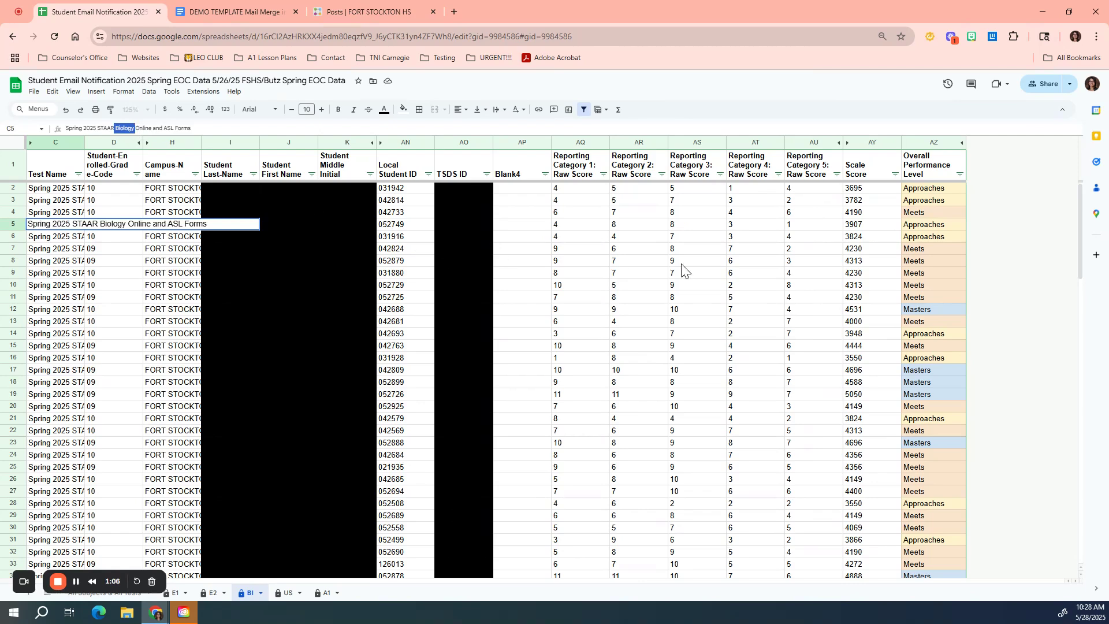
click(408, 263)
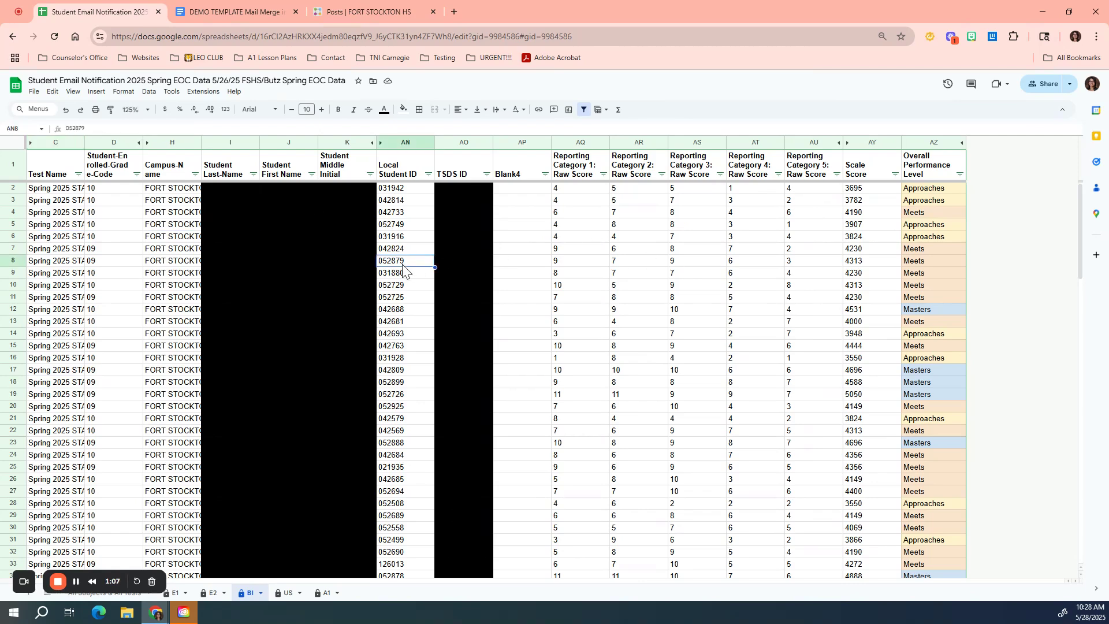
click(933, 371)
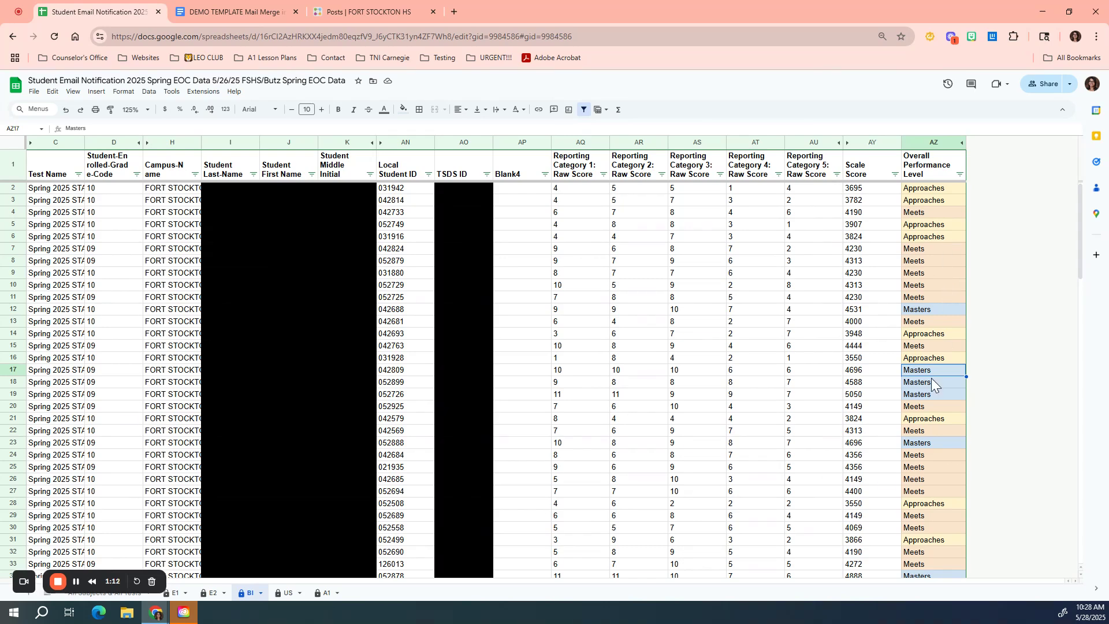
Step: Review the US and A1 sheets, then return to the All Subjects & All Tests sheet
click(287, 593)
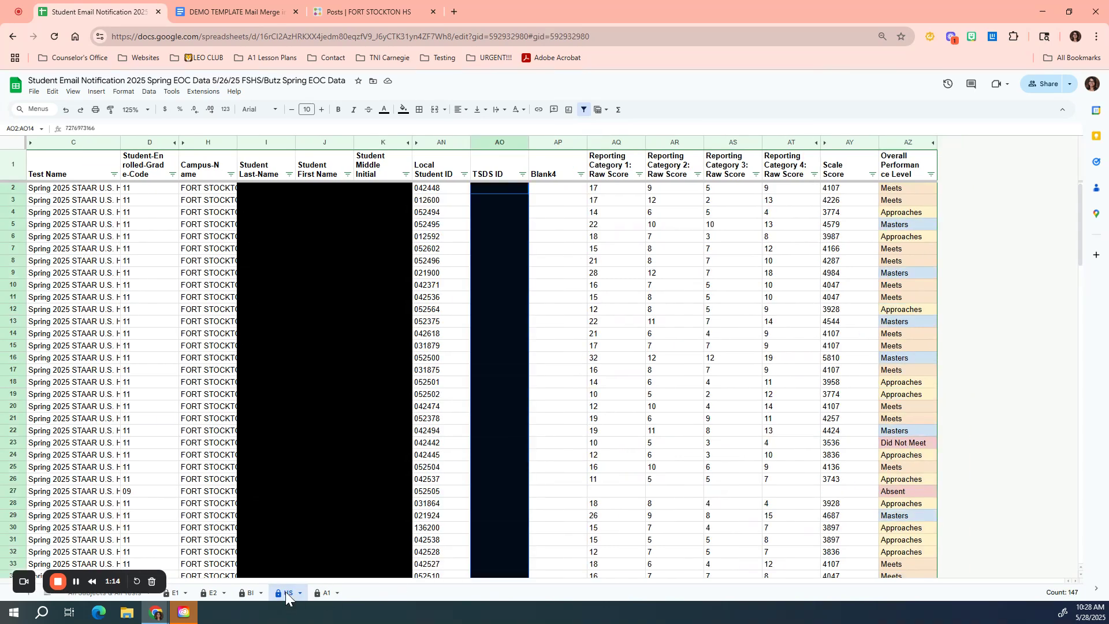
click(324, 593)
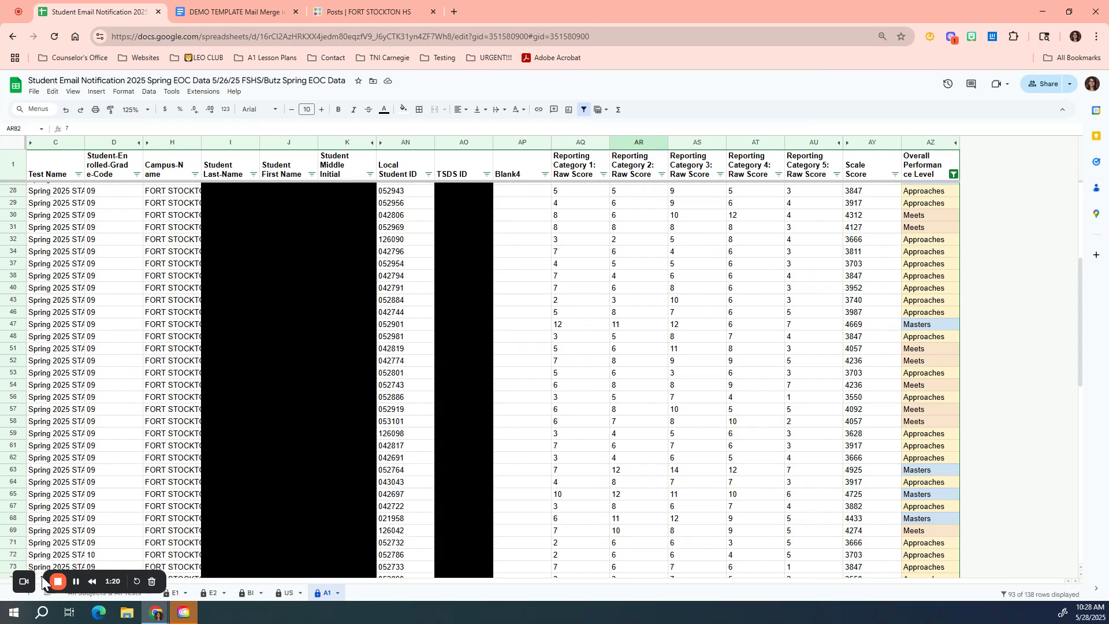
drag(121, 575, 117, 560)
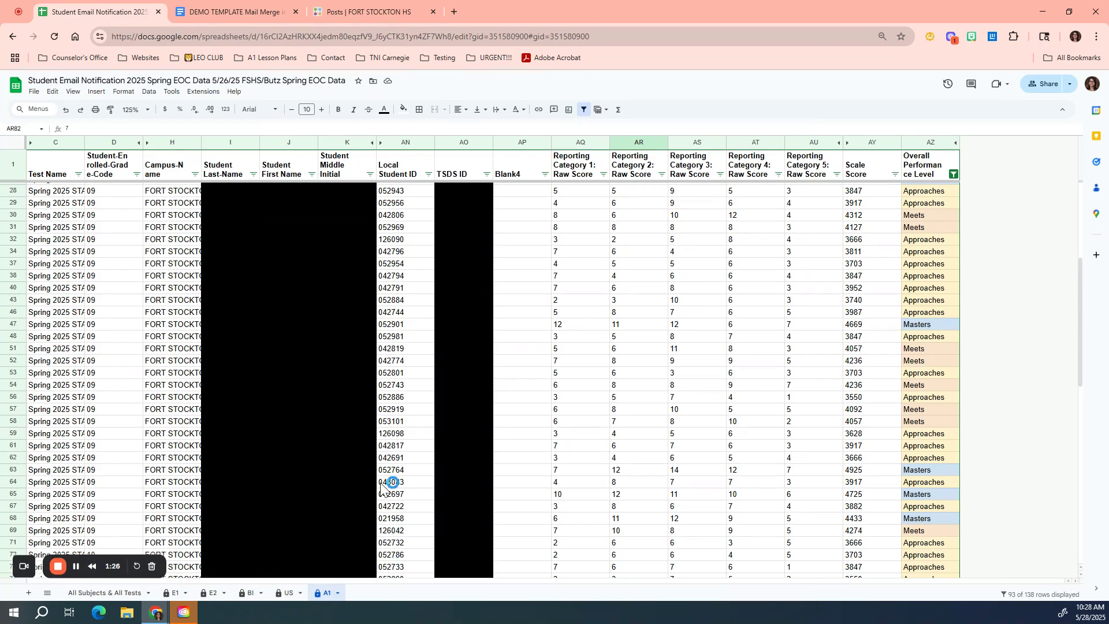
click(99, 595)
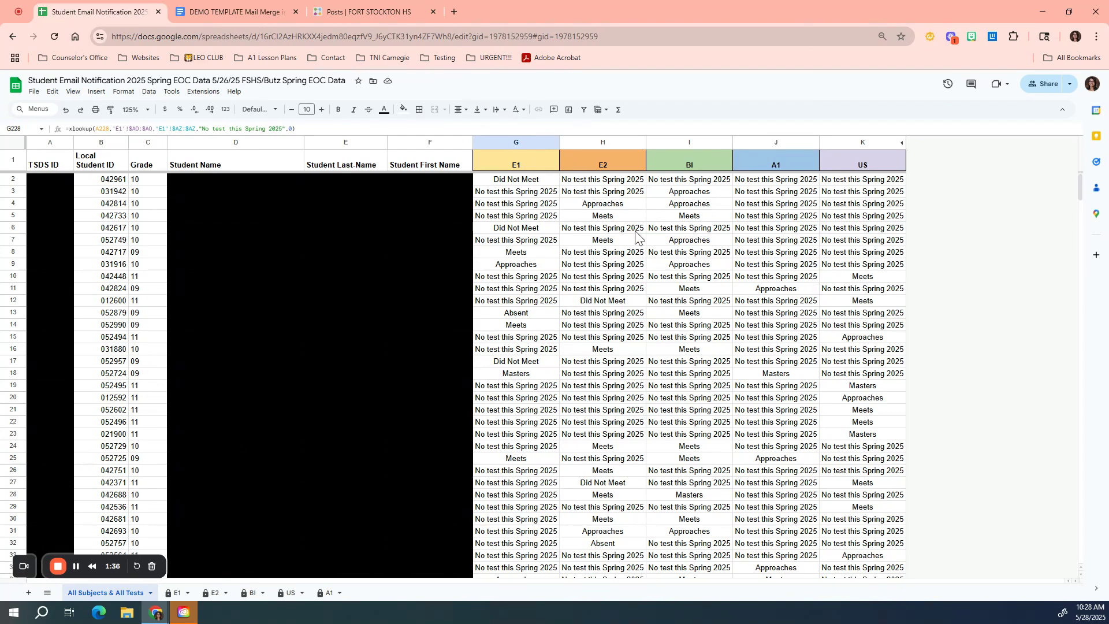
Step: Scroll through the All Subjects & All Tests sheet and inspect the local student ID cells
scroll(568, 284, down, 10)
scroll(568, 285, down, 6)
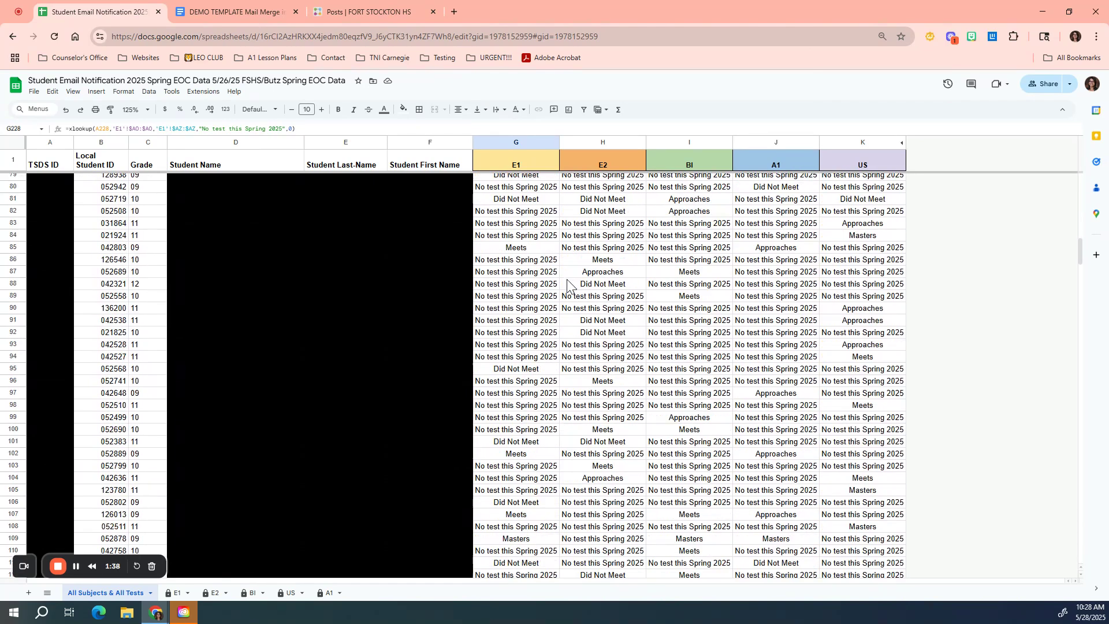
scroll(568, 284, up, 15)
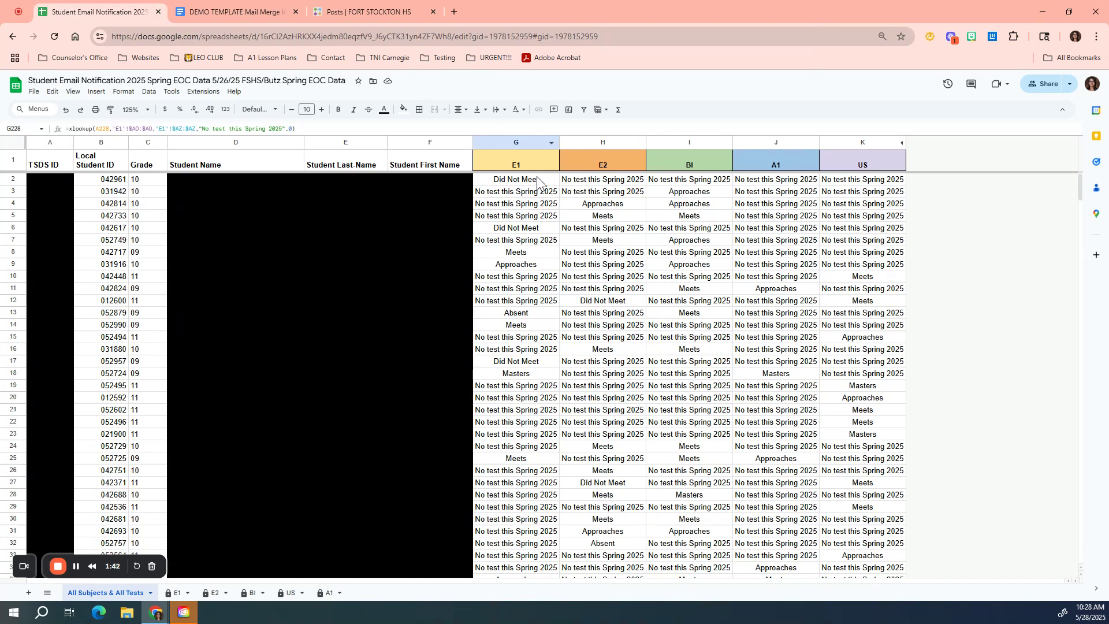
click(113, 192)
click(104, 232)
click(105, 278)
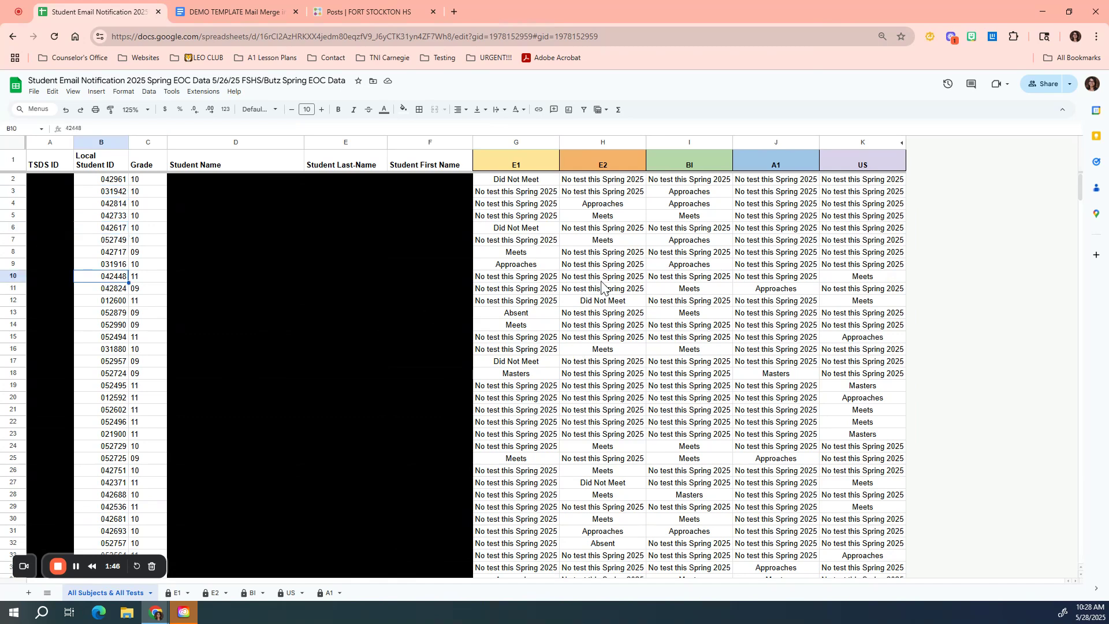
Step: Examine the E1, E2, BI, A1 and US subject columns of the summary sheet
click(535, 163)
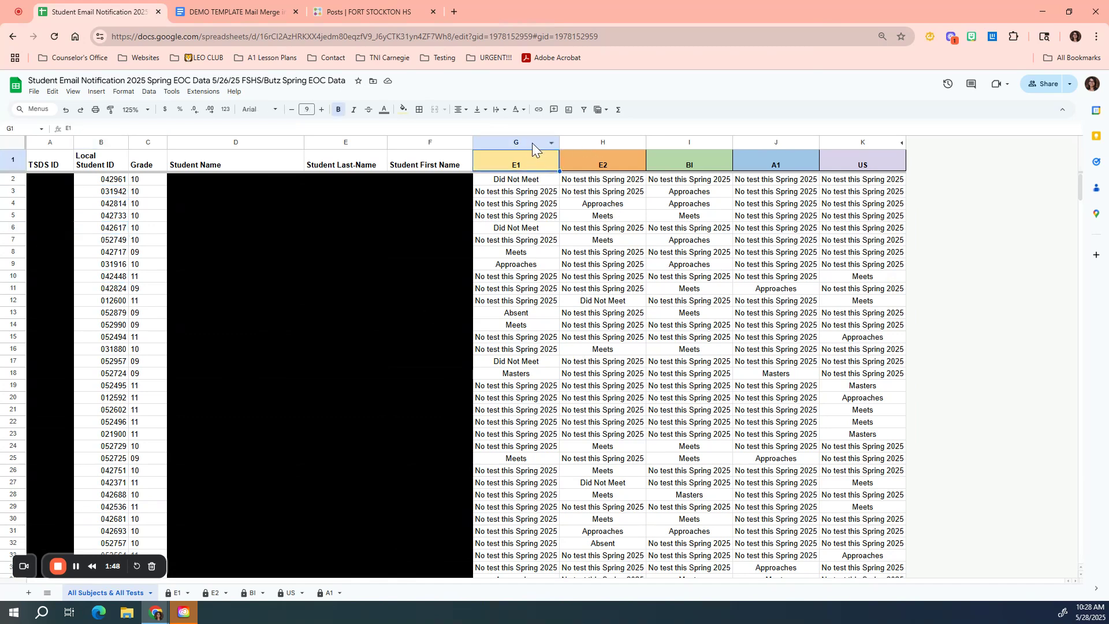
click(528, 143)
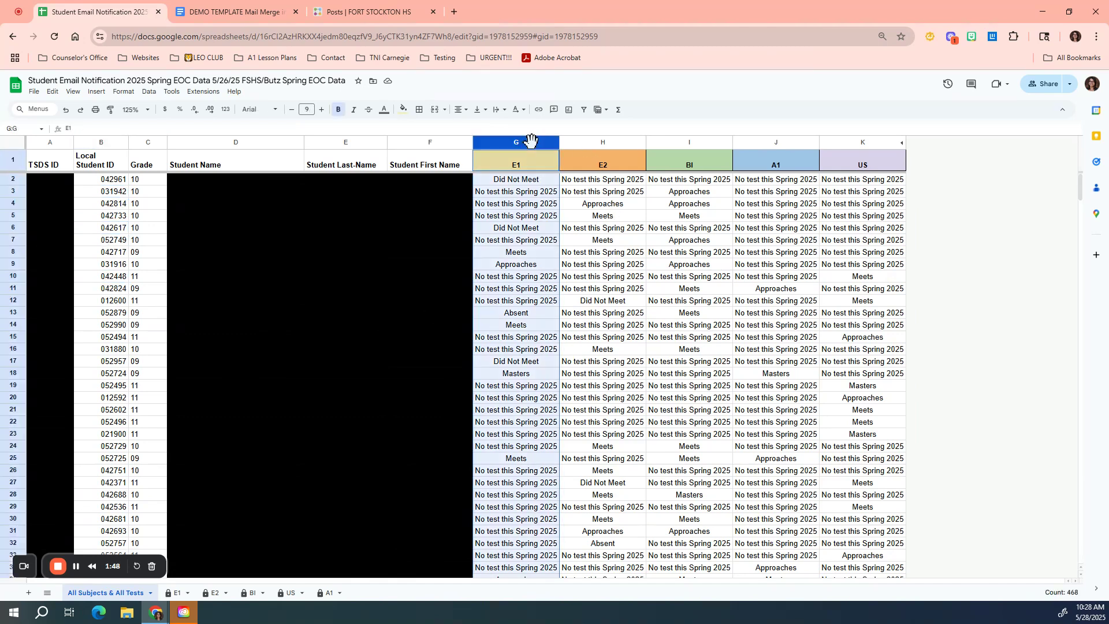
click(601, 143)
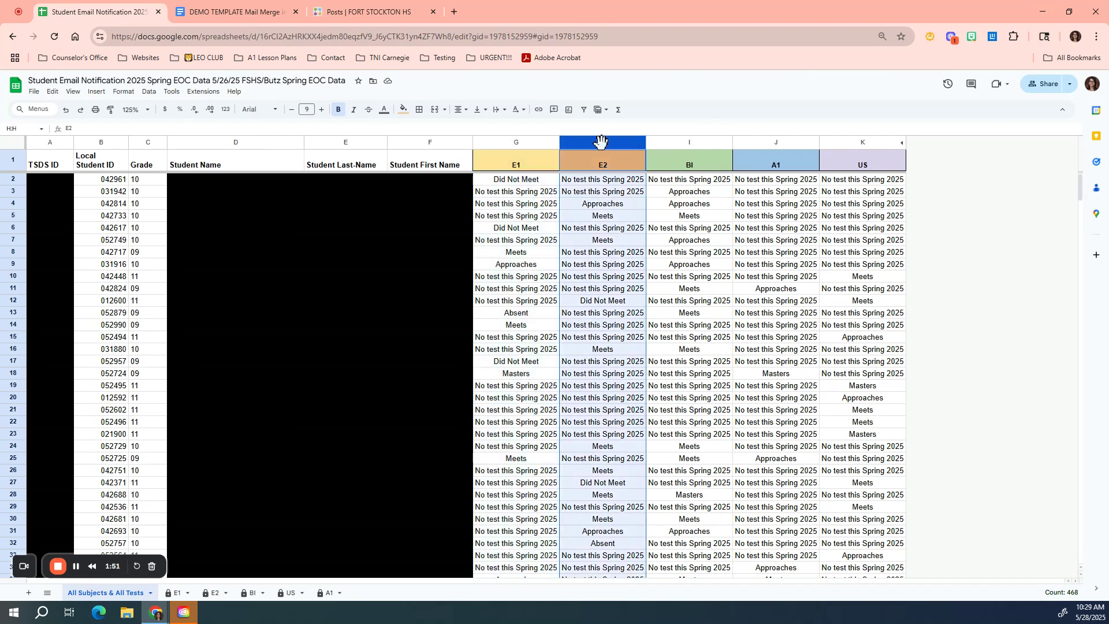
click(682, 141)
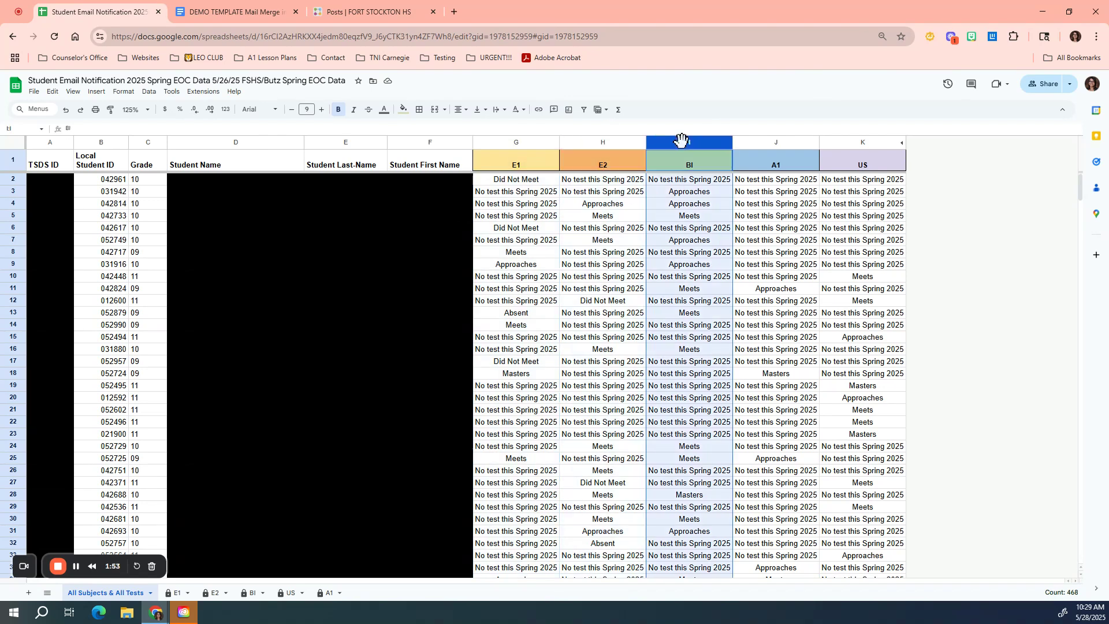
click(789, 143)
click(863, 140)
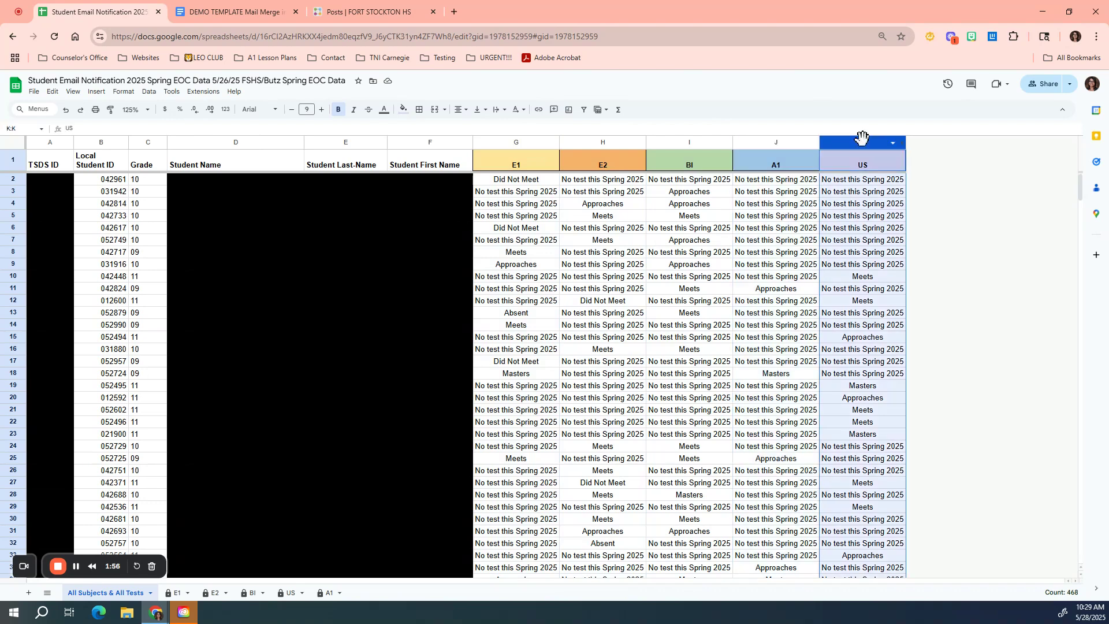
Step: Open cell G2's XLOOKUP formula in an expanded formula bar and enlarge the page to read it
click(542, 182)
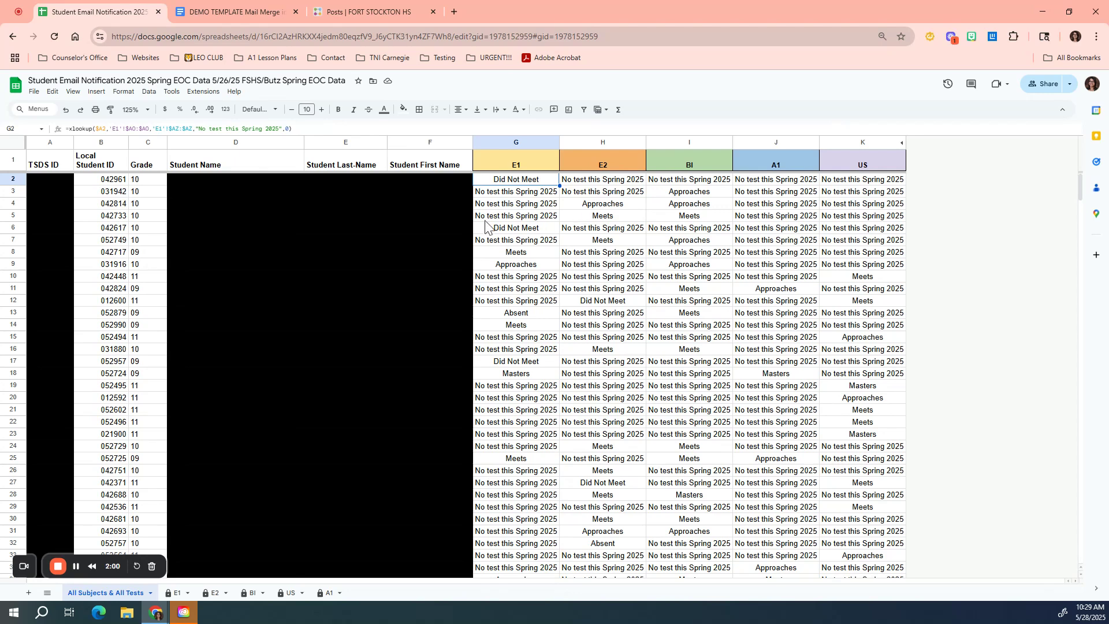
drag(313, 134, 292, 200)
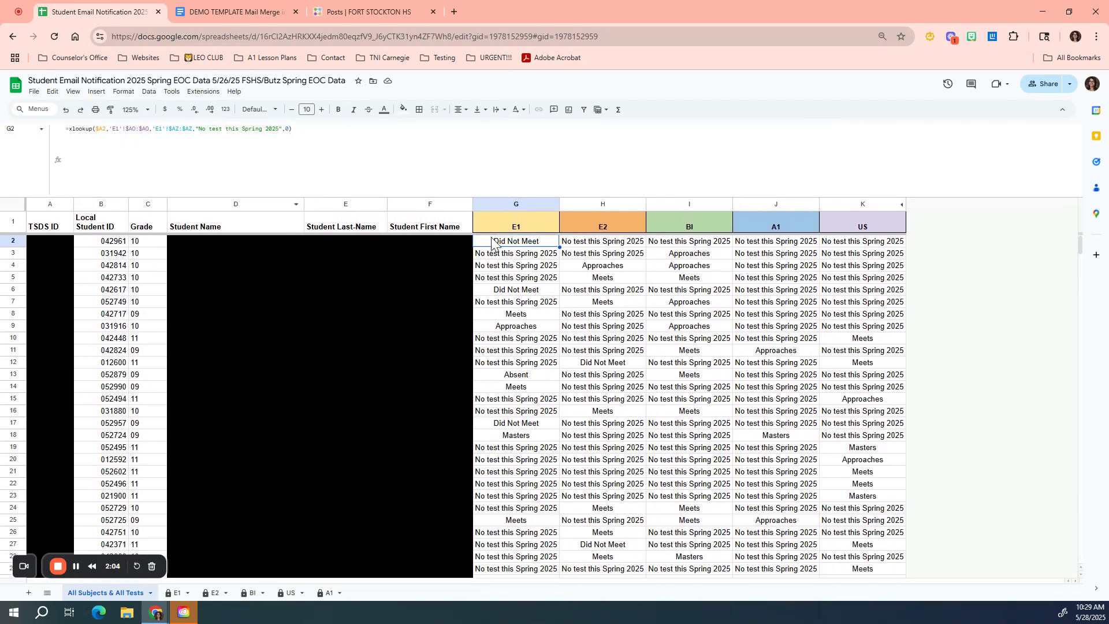
click(515, 241)
key(ctrl+plus)
key(ctrl+plus)
key(ctrl+plus)
key(ctrl+plus)
key(ctrl+plus)
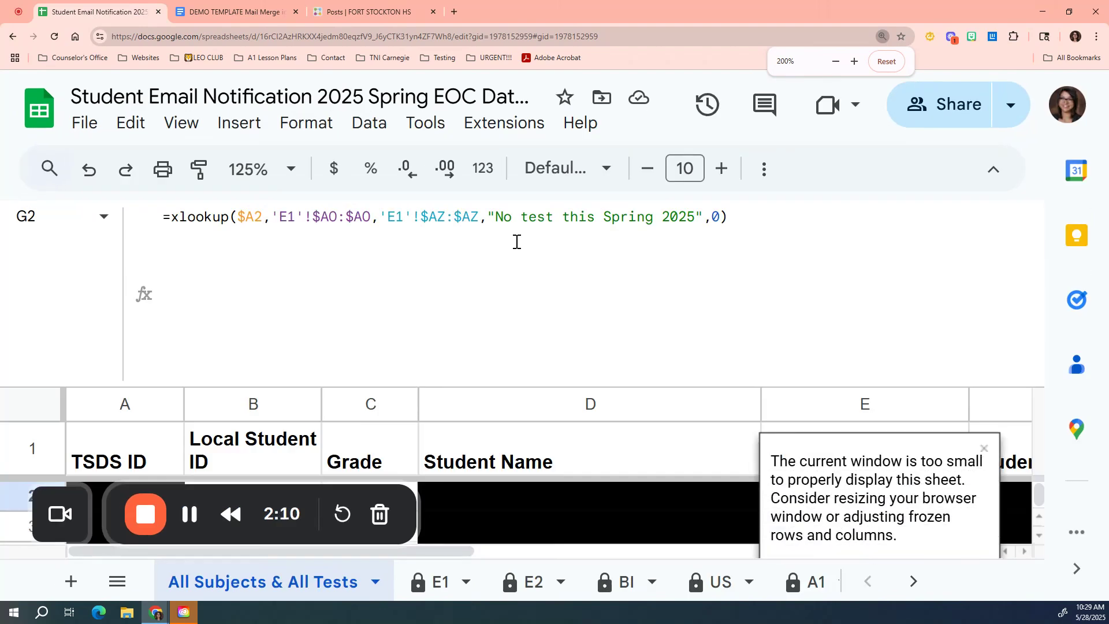
key(ctrl+plus)
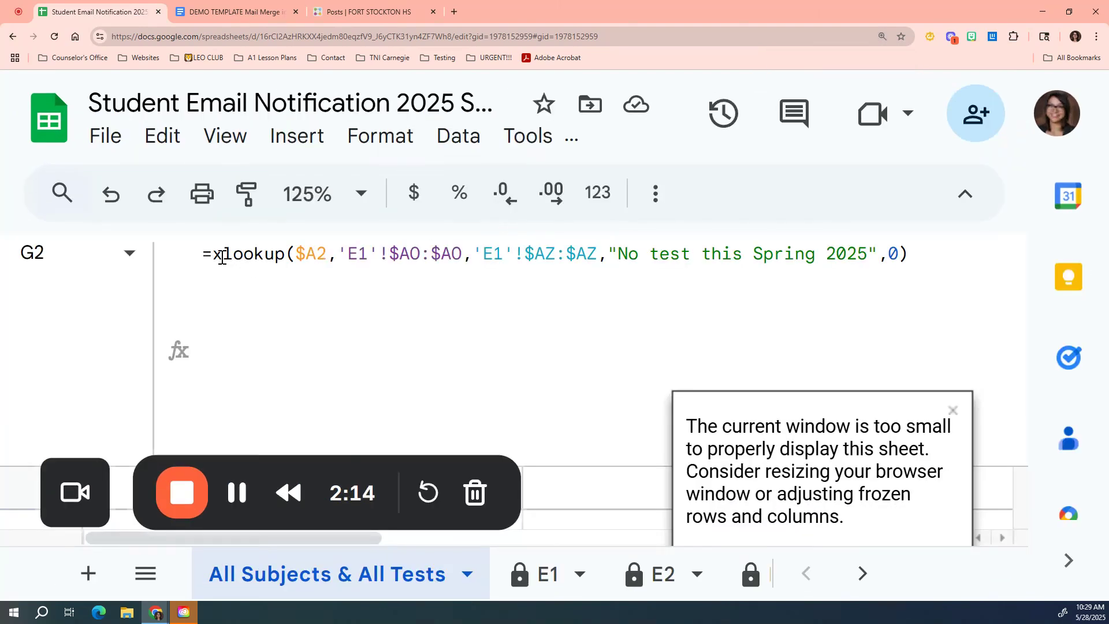
Step: Walk through each part of G2's XLOOKUP formula: lookup value, sheet name, ranges, fallback text and match mode
drag(215, 255, 284, 272)
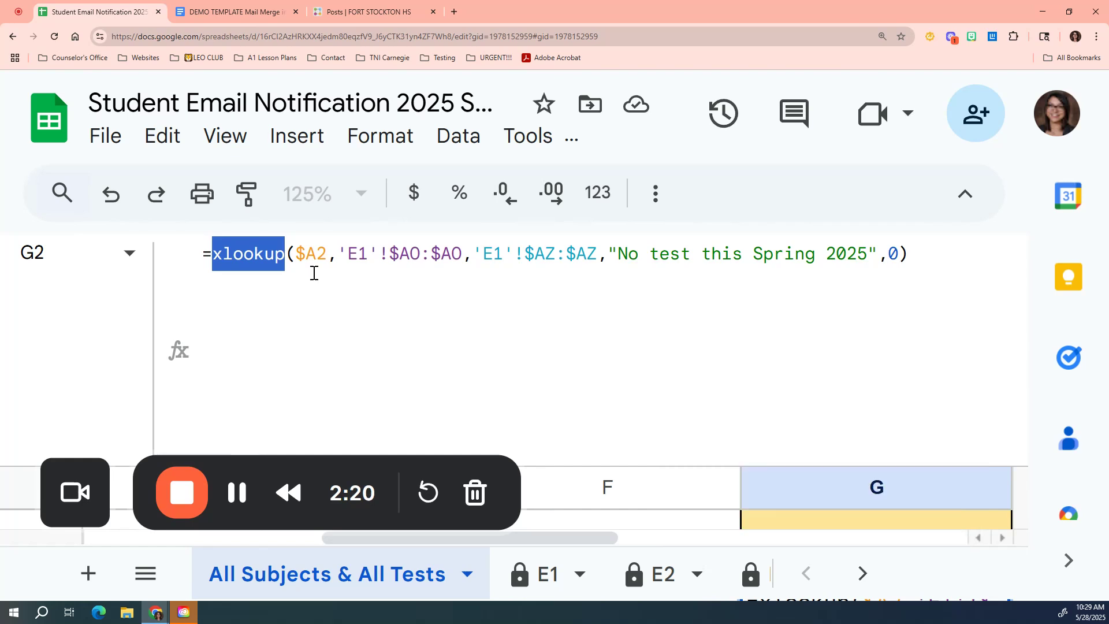
drag(296, 257, 324, 267)
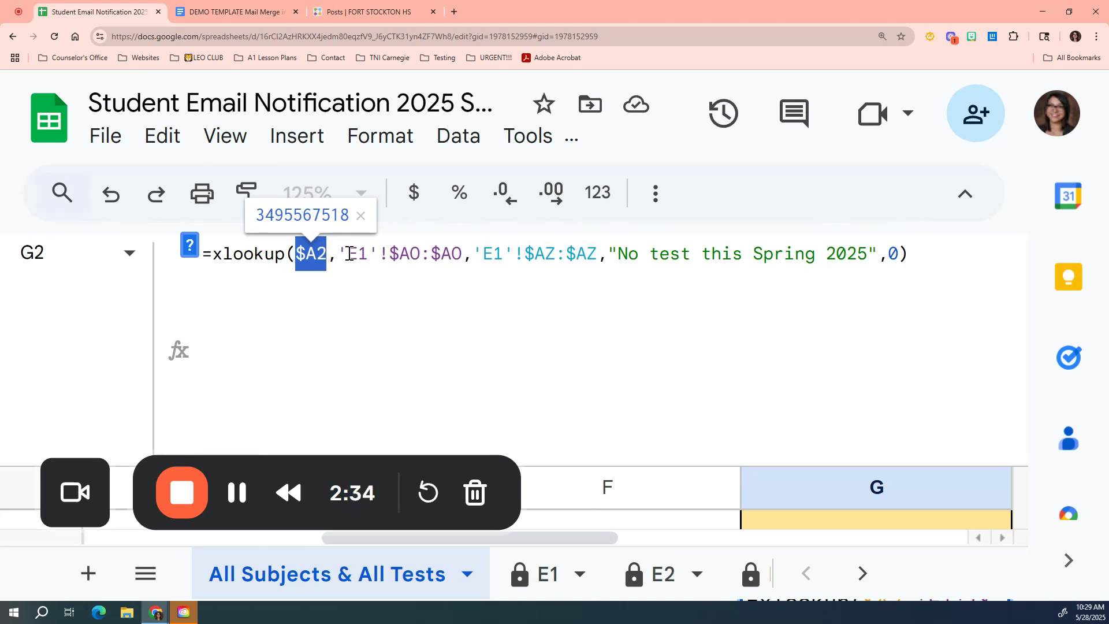
drag(348, 254, 365, 258)
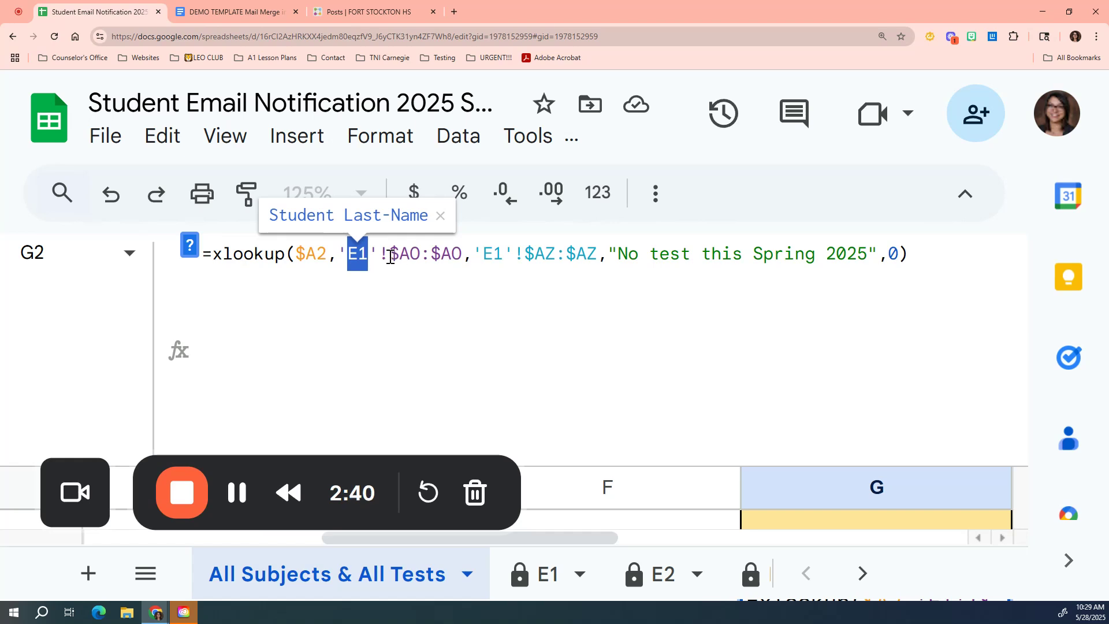
drag(400, 260, 420, 263)
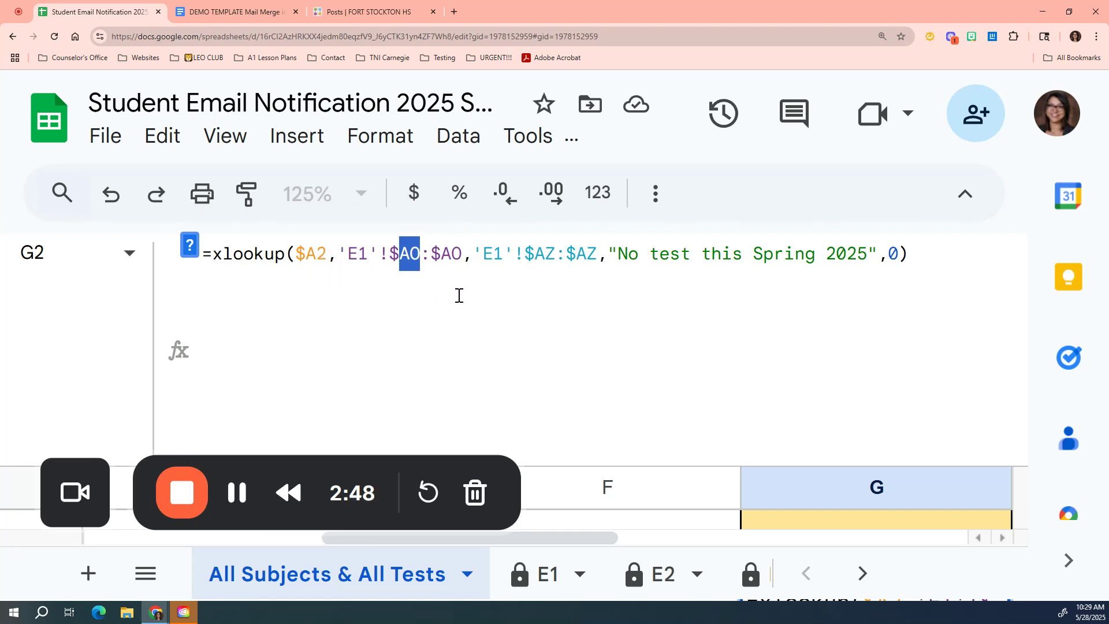
drag(535, 255, 552, 256)
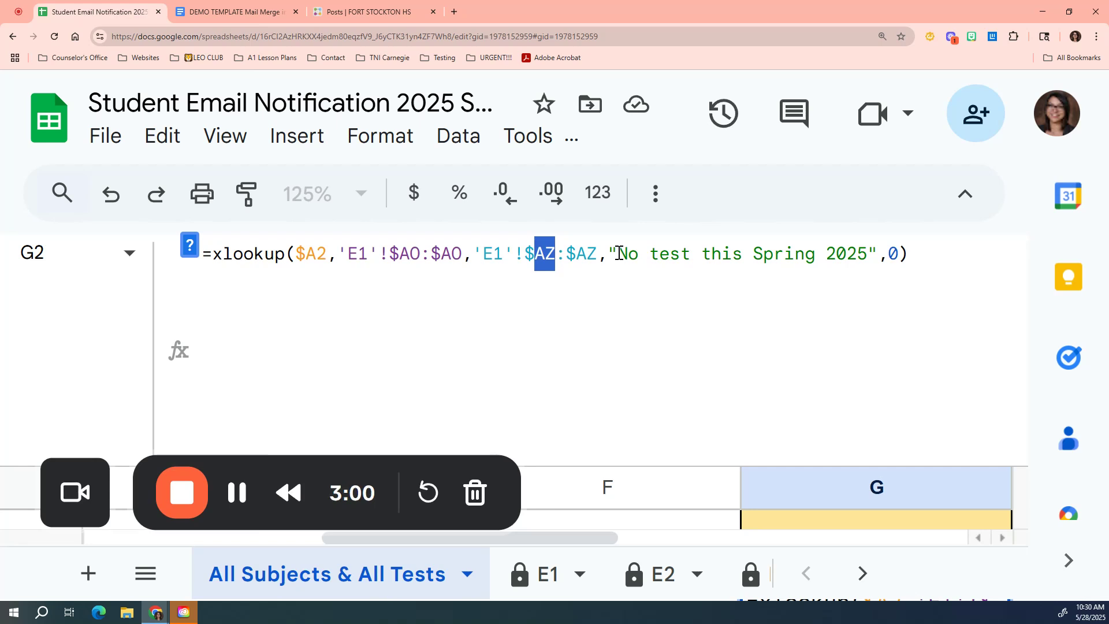
drag(619, 253, 870, 278)
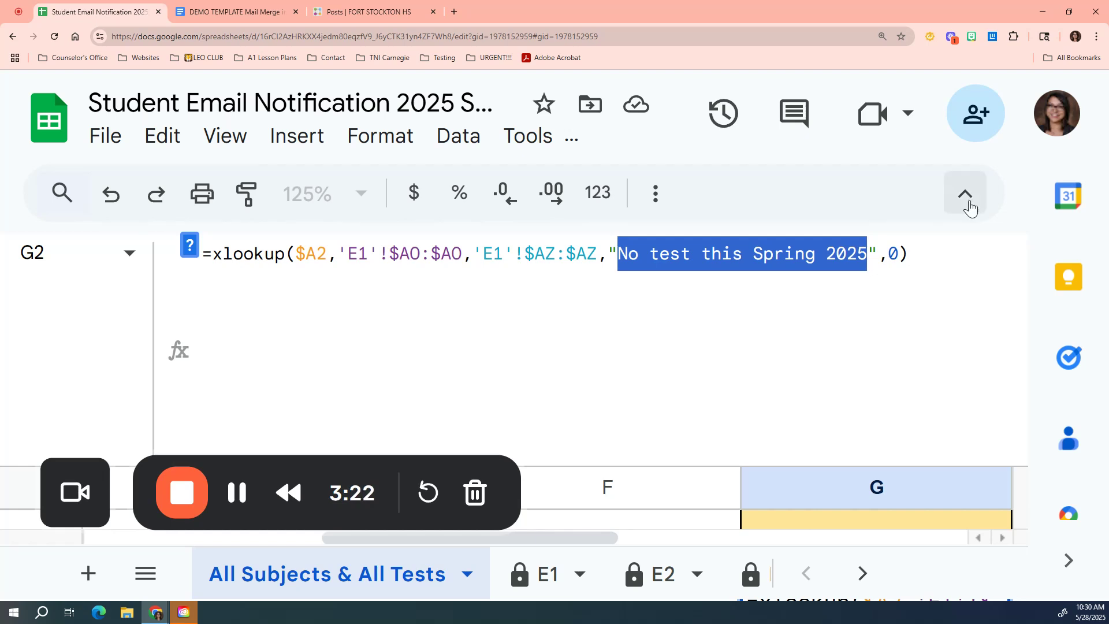
click(892, 256)
double_click(893, 256)
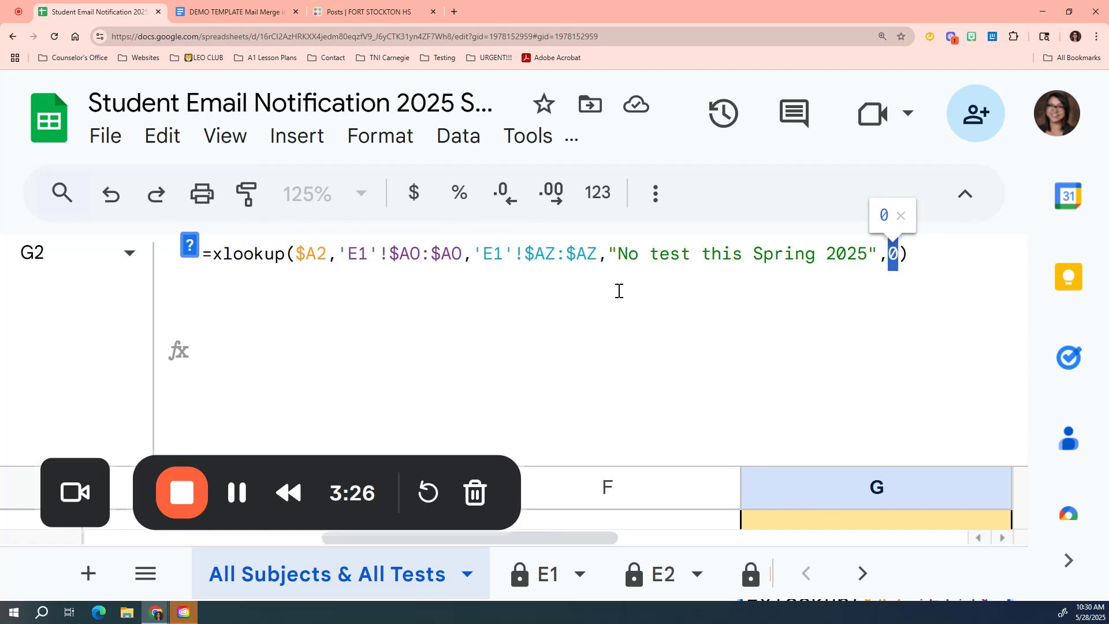
drag(296, 256, 325, 255)
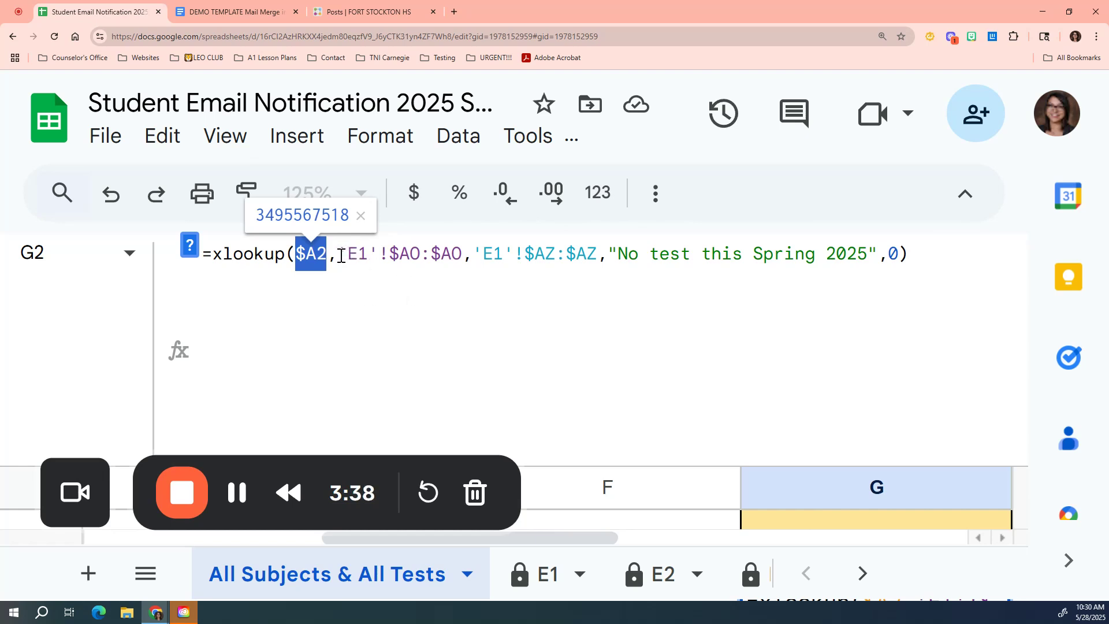
Step: Highlight the lookup value, lookup range, return range and fallback text of G2's formula in turn to explain each argument
drag(338, 255, 459, 273)
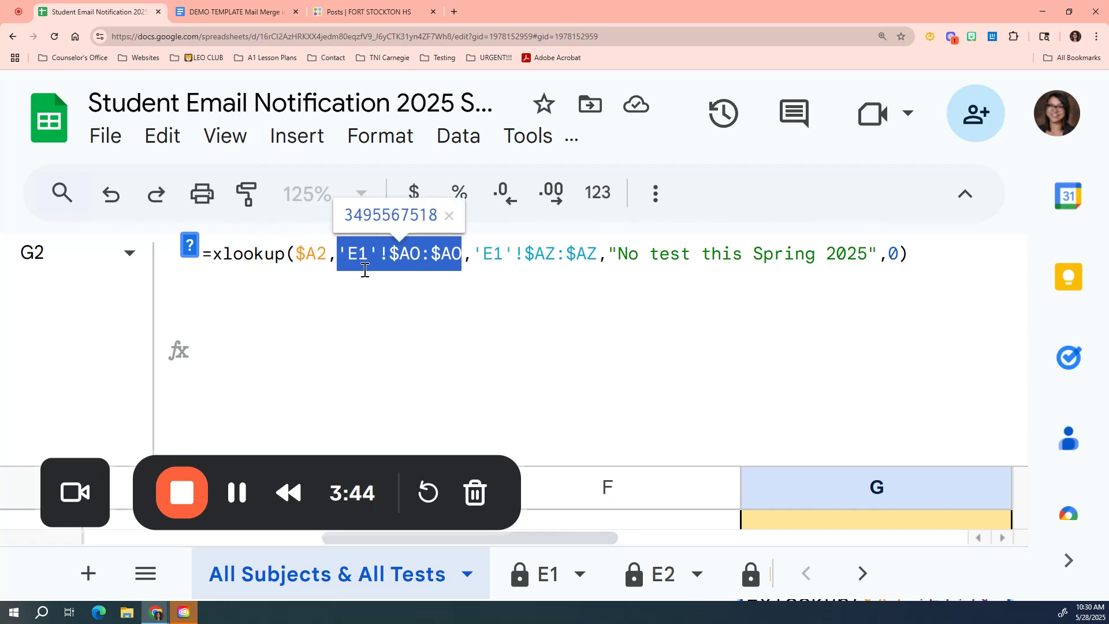
click(299, 256)
drag(299, 256, 327, 257)
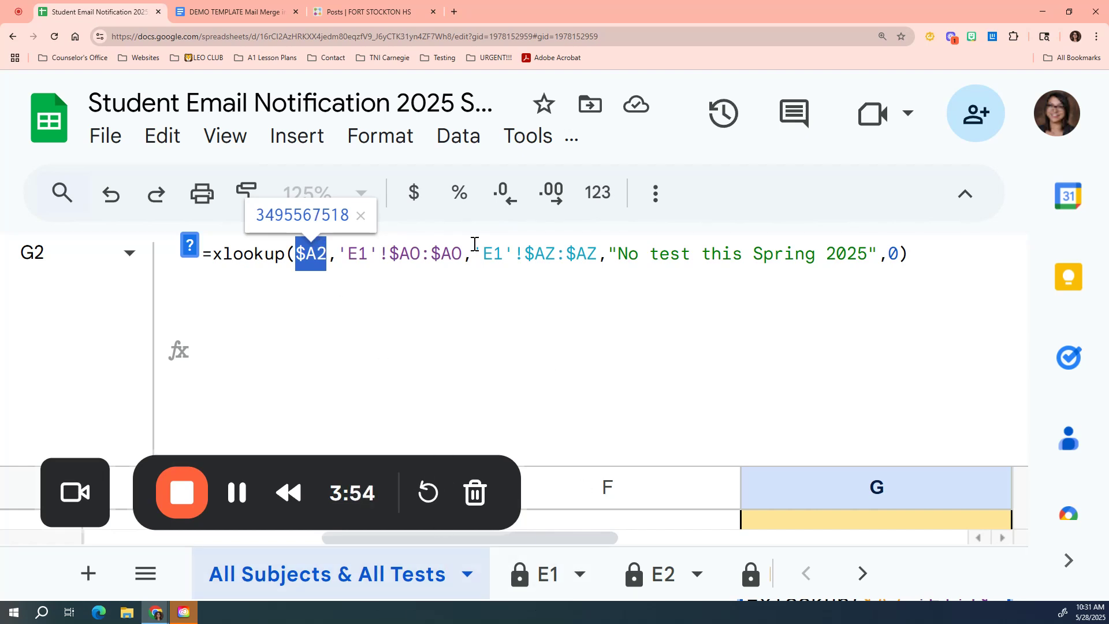
drag(347, 254, 463, 255)
drag(338, 254, 452, 269)
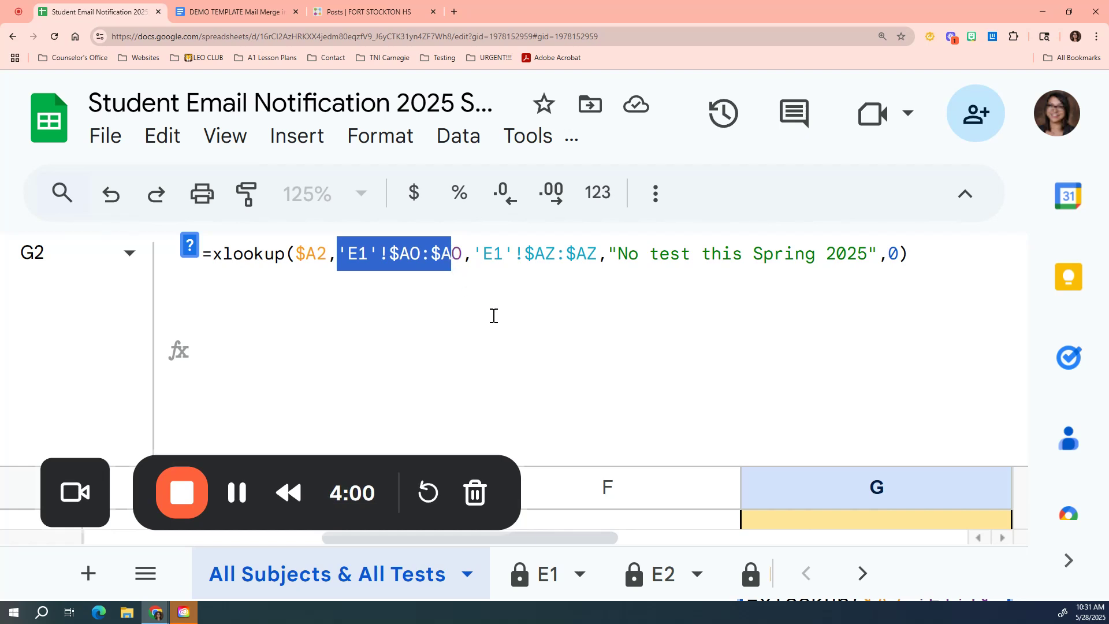
key(shift+Right)
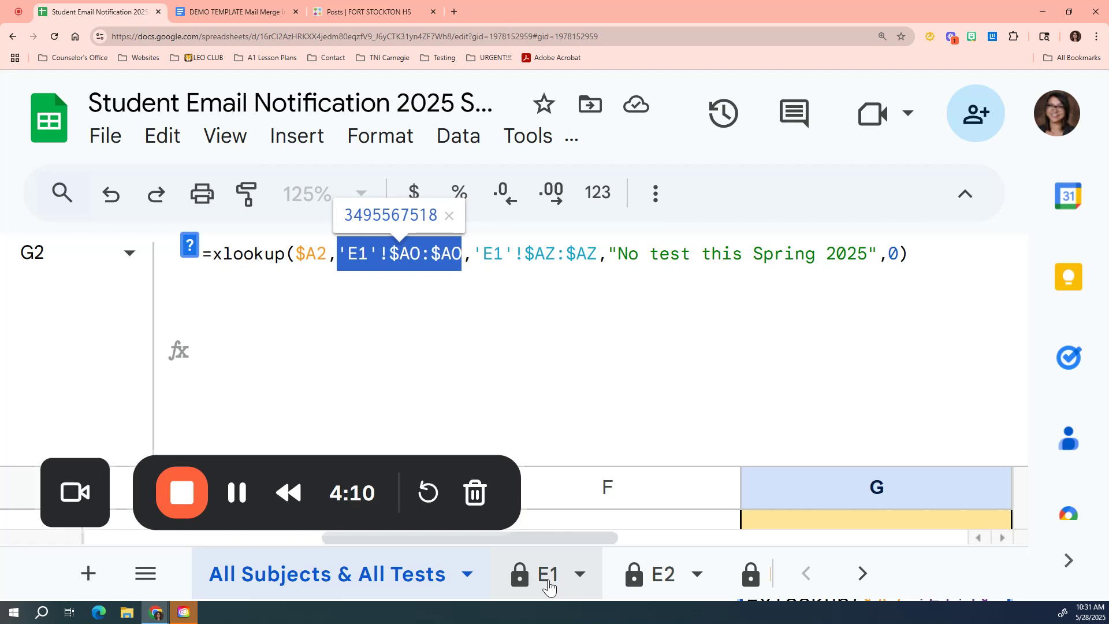
drag(476, 257, 595, 267)
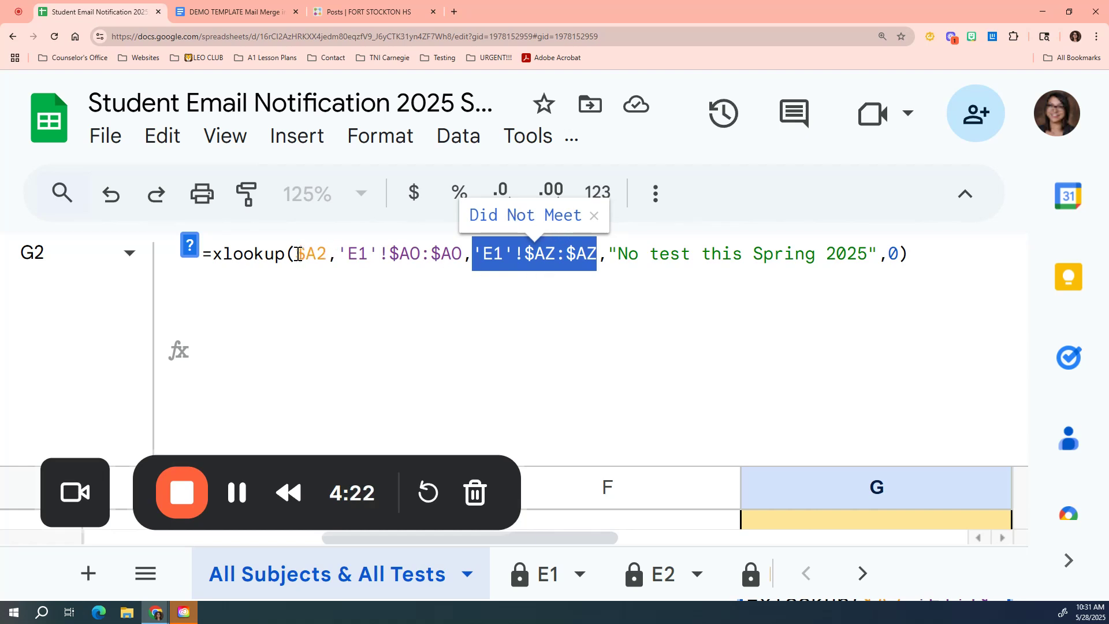
drag(297, 254, 330, 256)
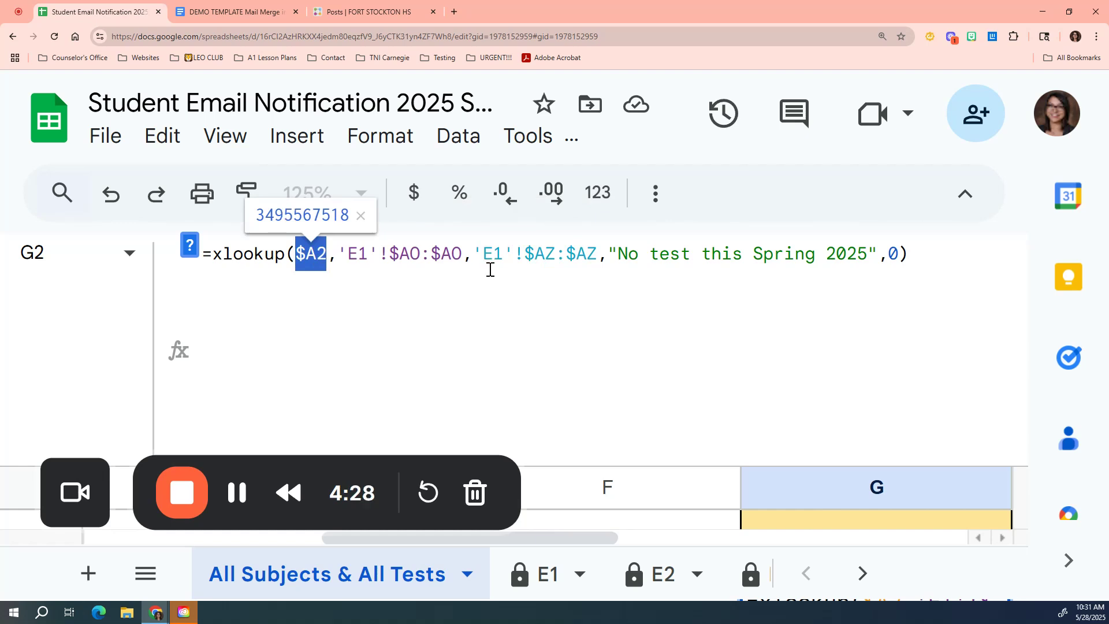
drag(474, 255, 595, 265)
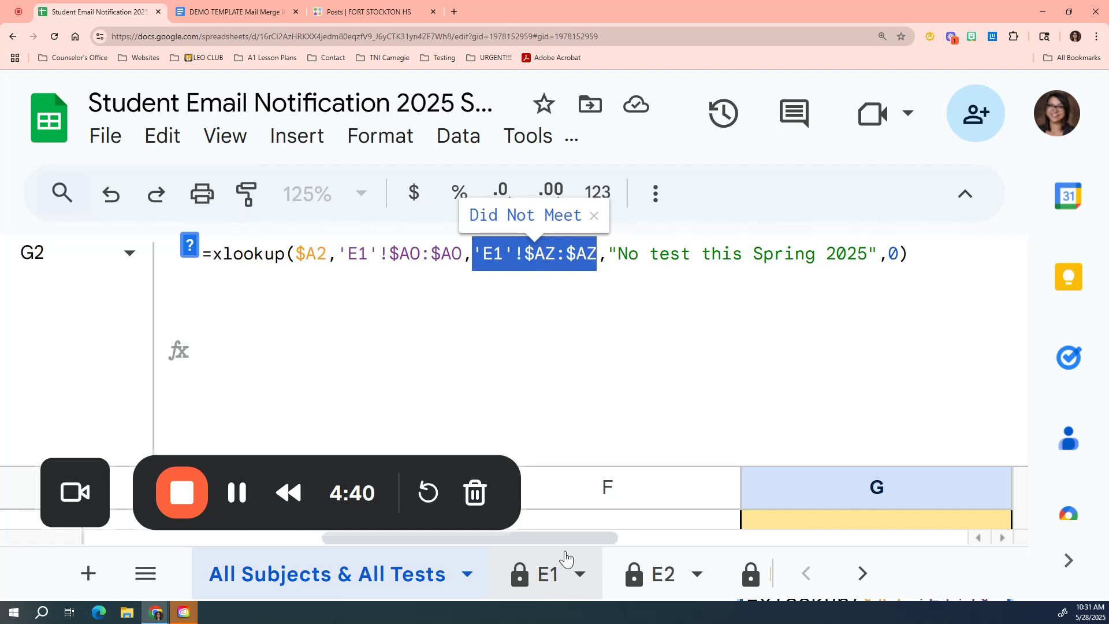
drag(608, 254, 872, 291)
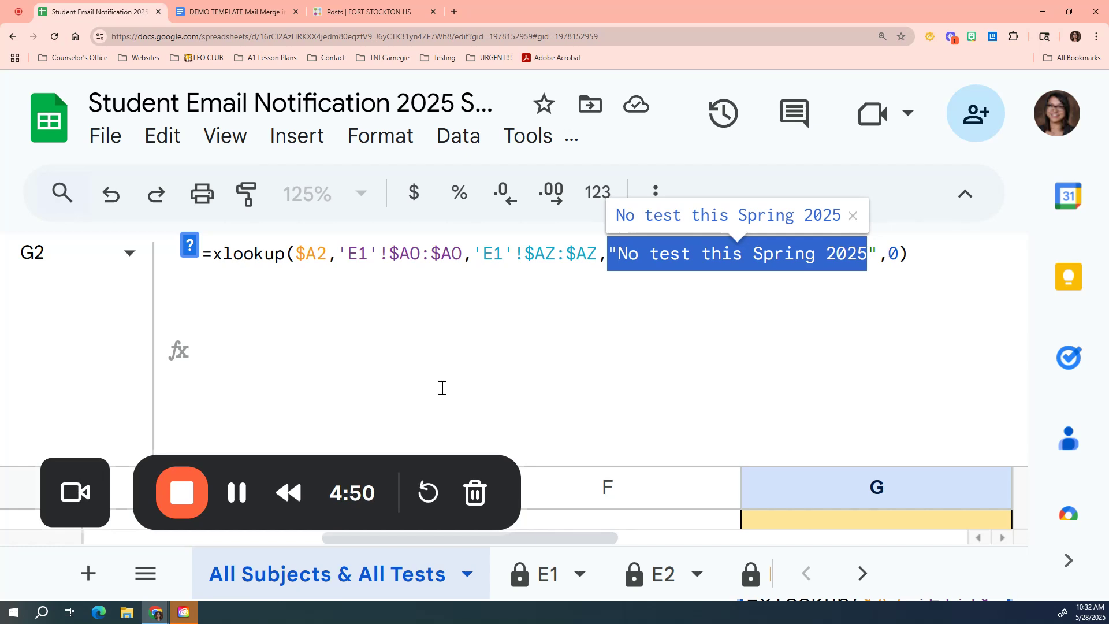
key(ctrl+minus)
key(ctrl+minus)
key(ctrl+minus)
key(ctrl+minus)
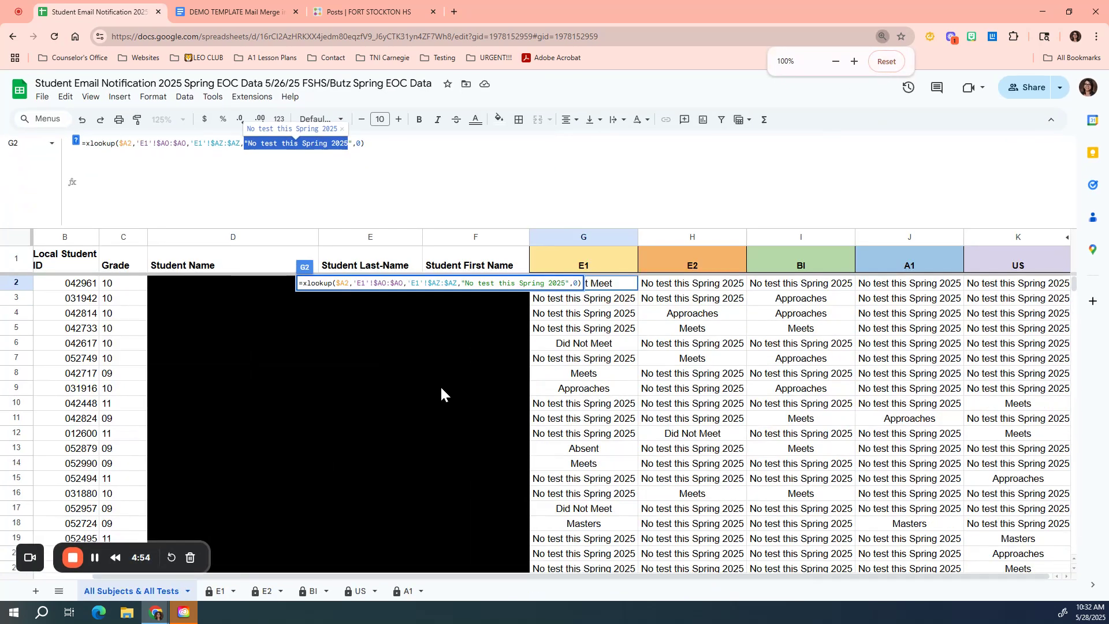
click(577, 345)
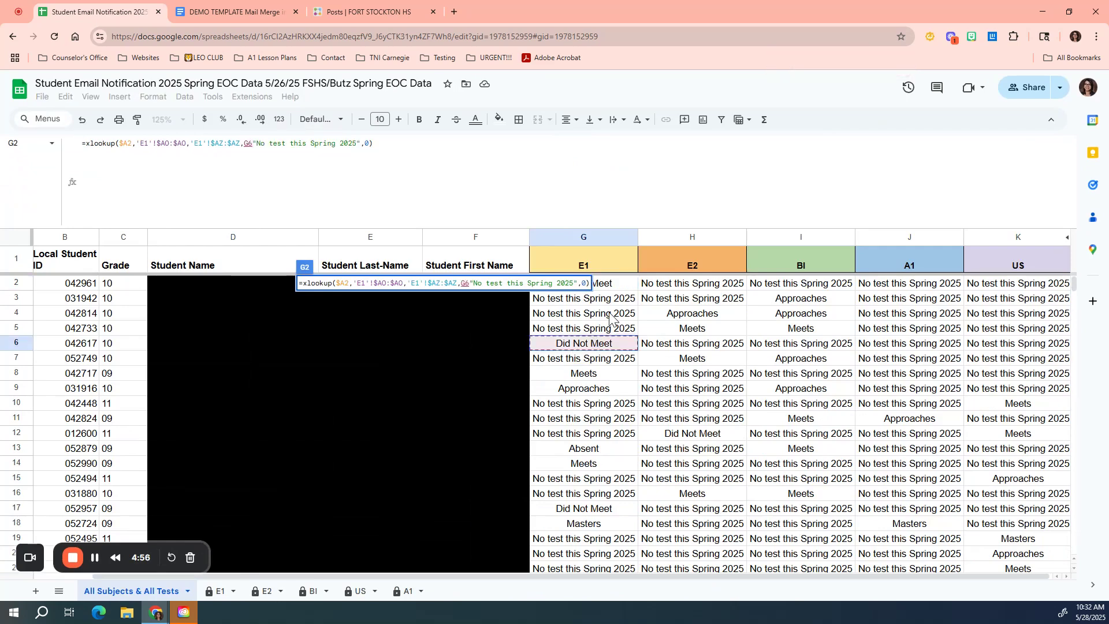
click(614, 314)
click(621, 285)
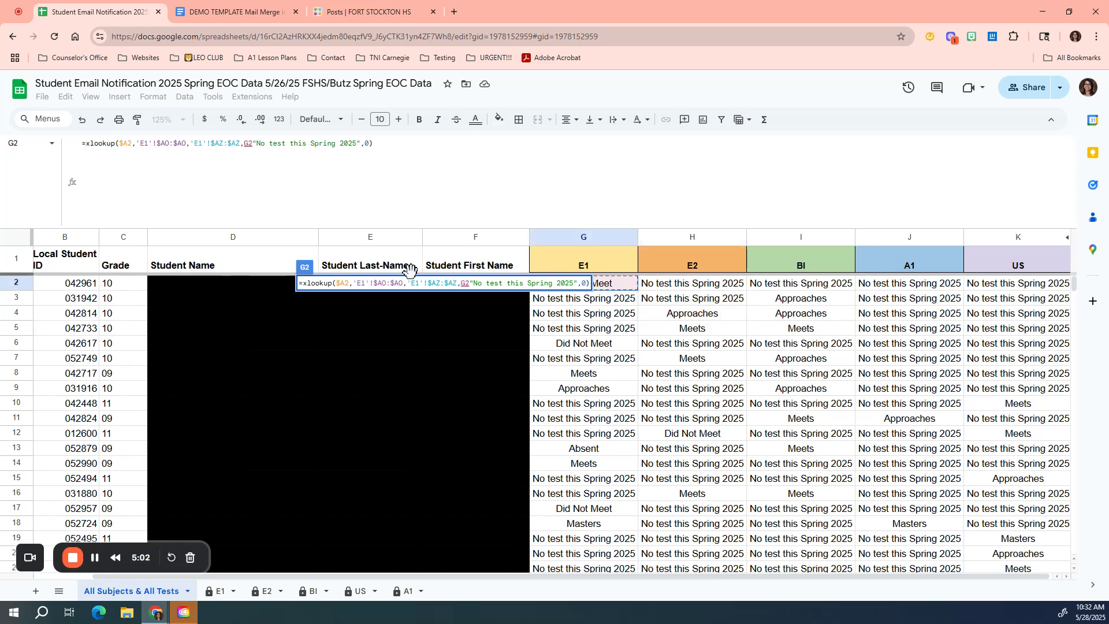
drag(354, 229, 355, 150)
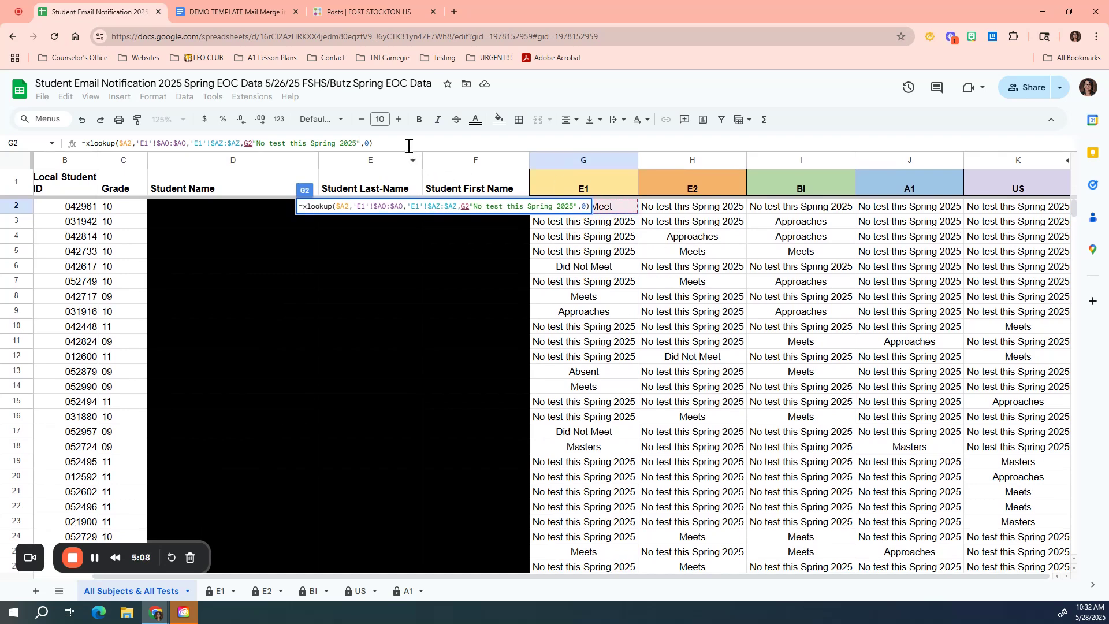
key(BackSpace)
key(BackSpace)
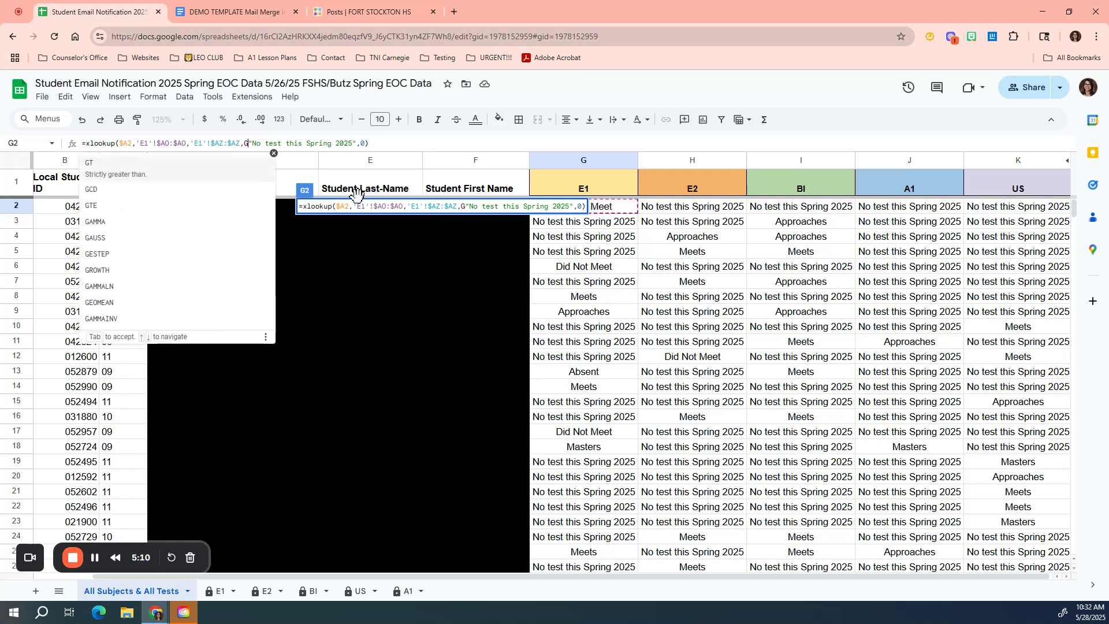
key(Return)
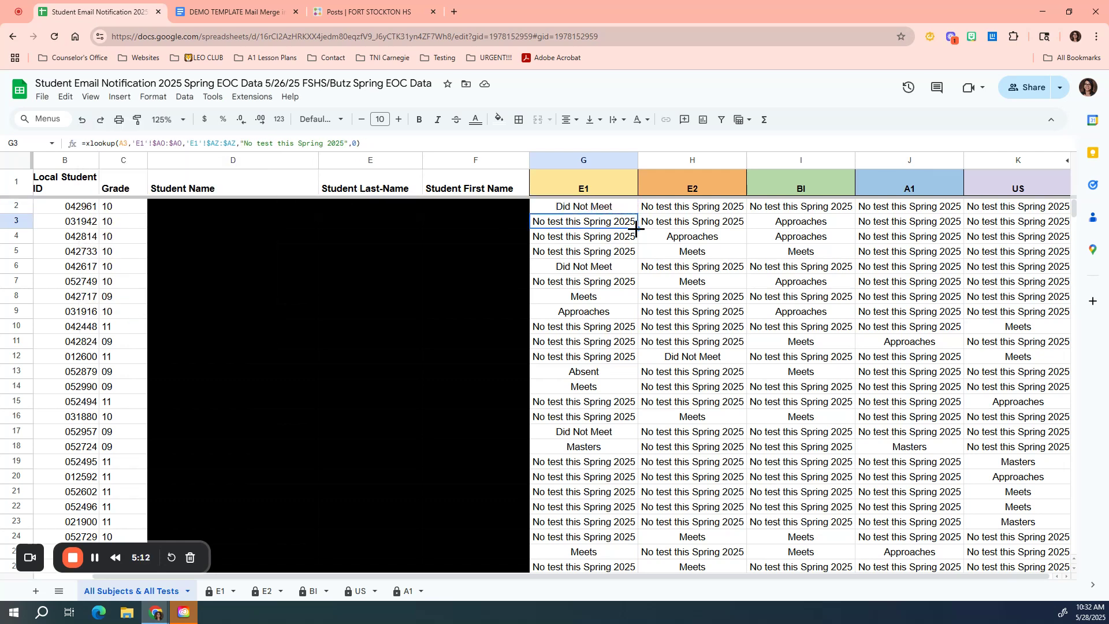
Step: Step across row 2 from G2 to K2 to compare each subject column's XLOOKUP formula and sheet references
key(Up)
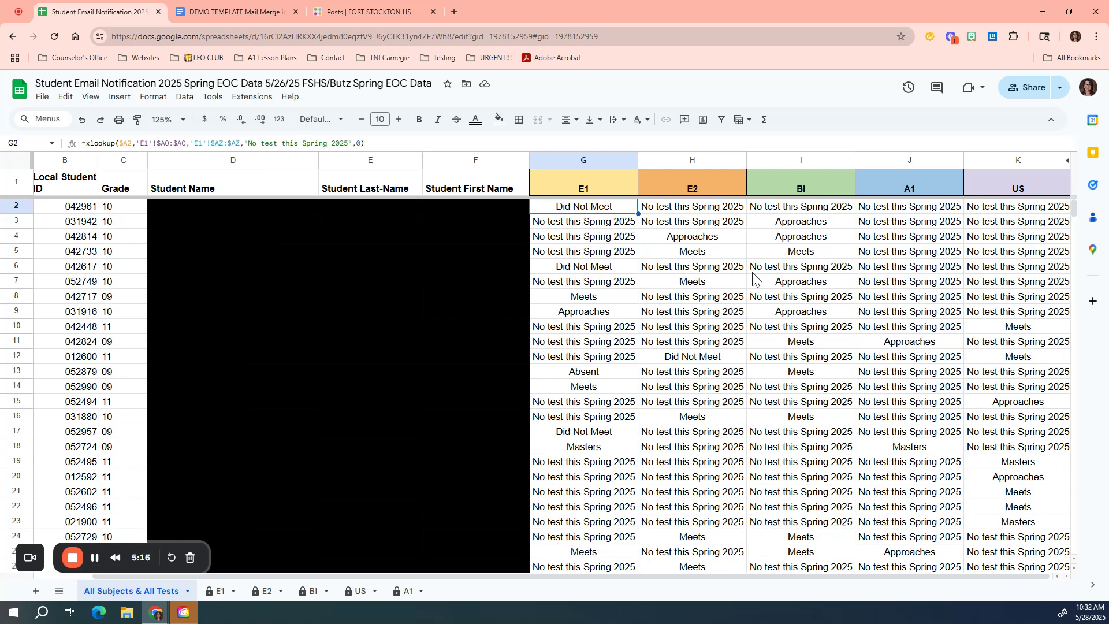
key(Right)
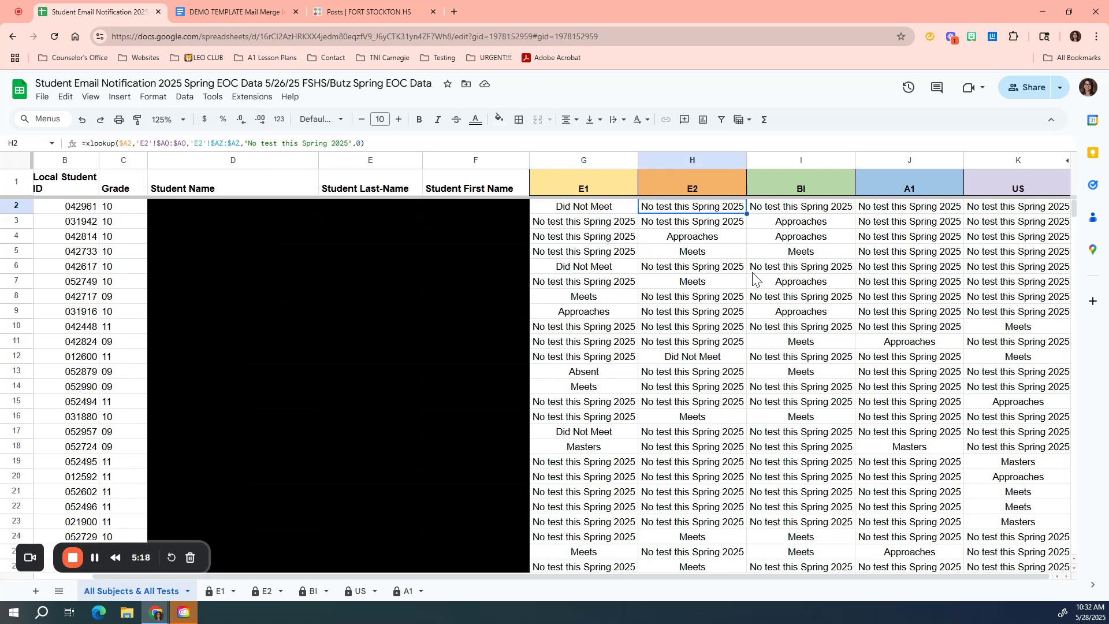
key(Right)
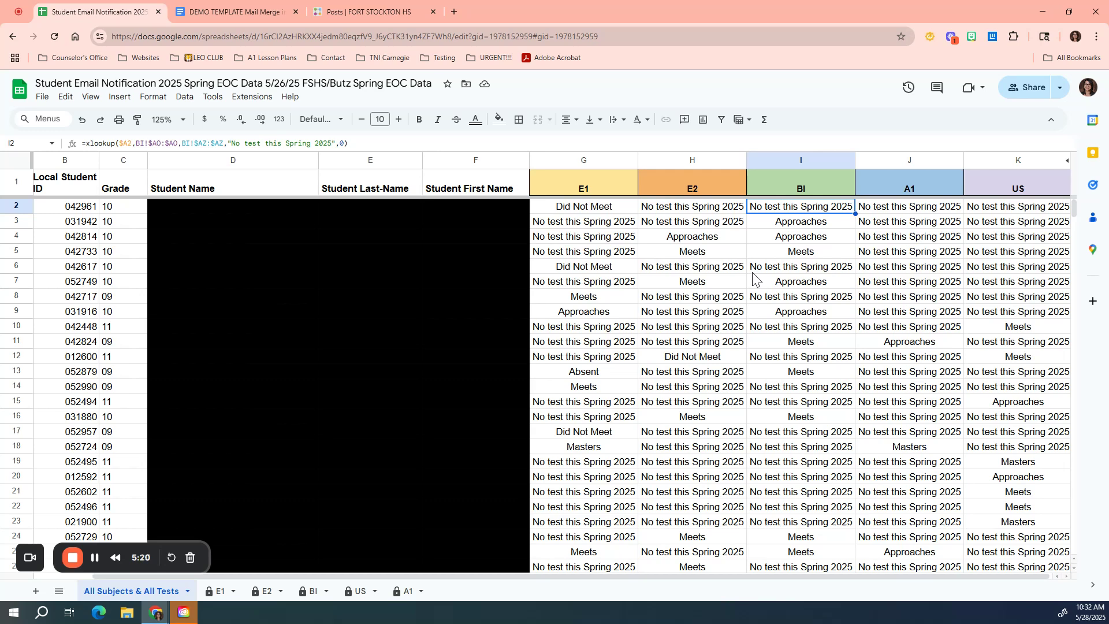
key(Right)
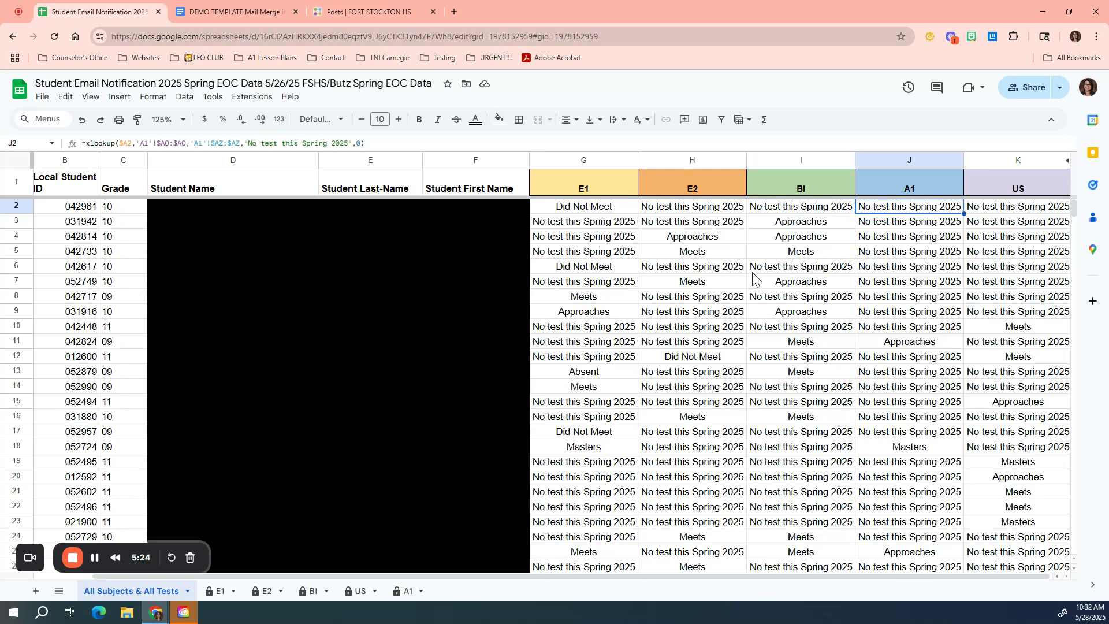
key(Right)
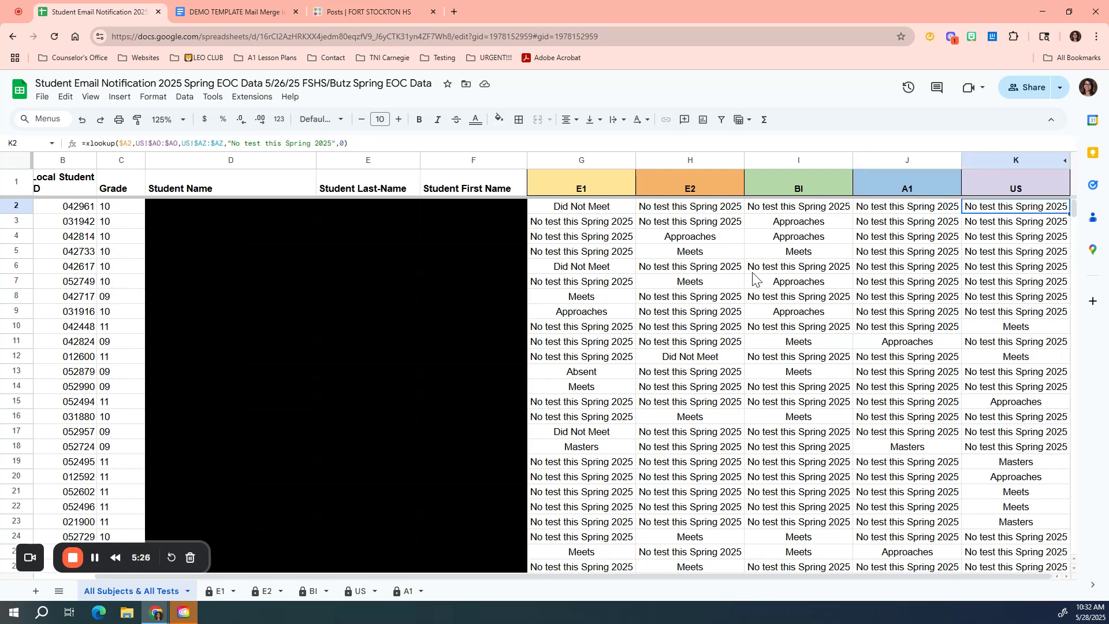
key(Left)
key(Left)
key(Left)
key(Right)
key(Right)
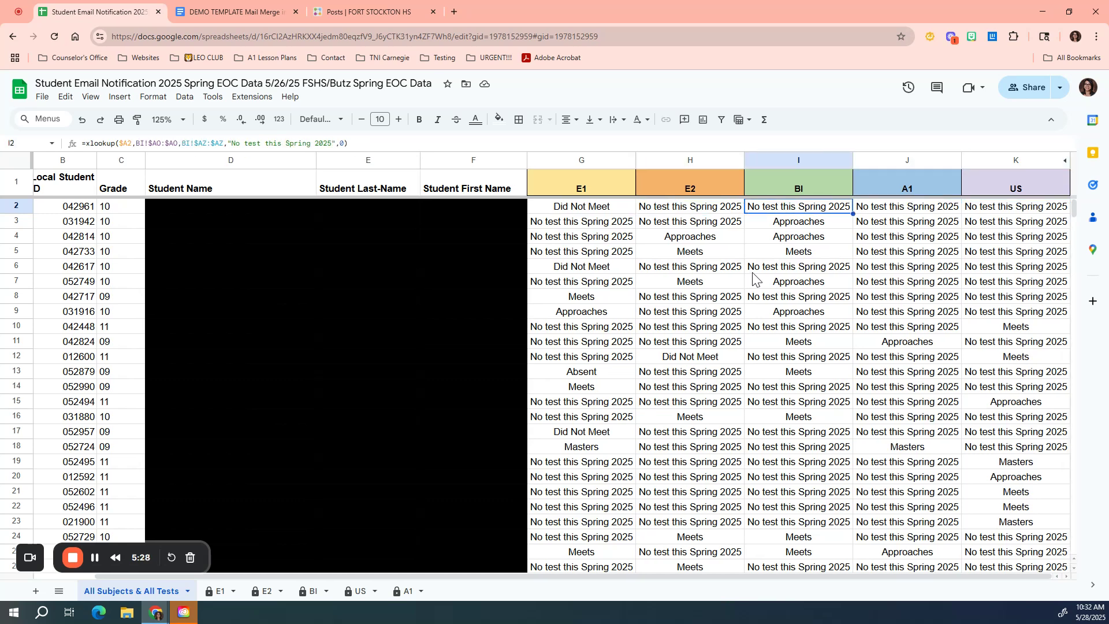
key(Right)
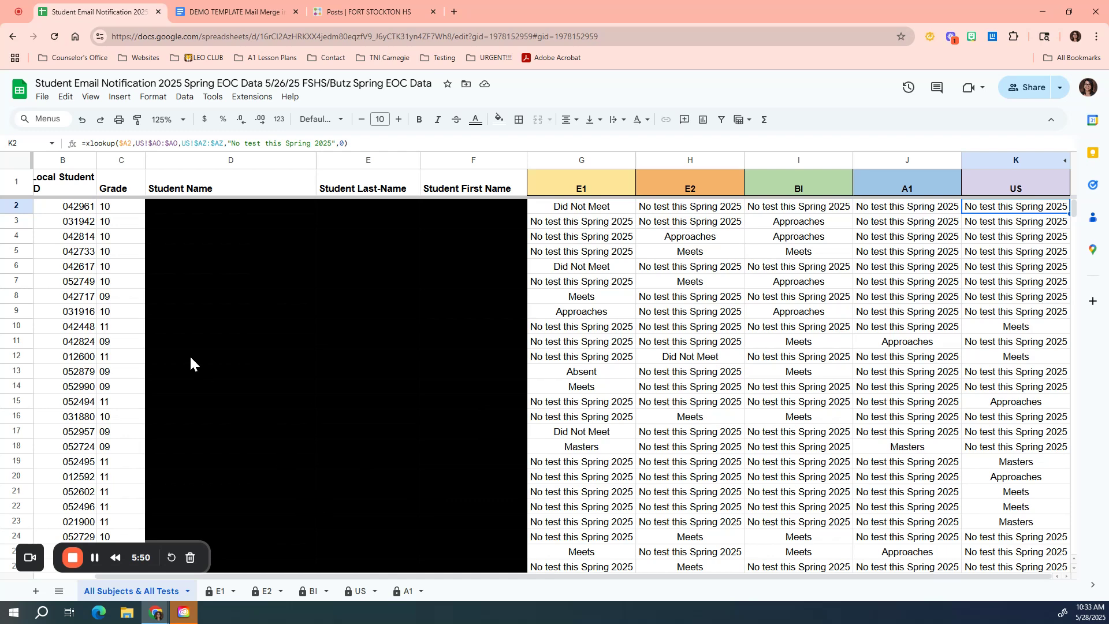
Step: Download the summary sheet as a Comma Separated Values (.csv) file
click(42, 96)
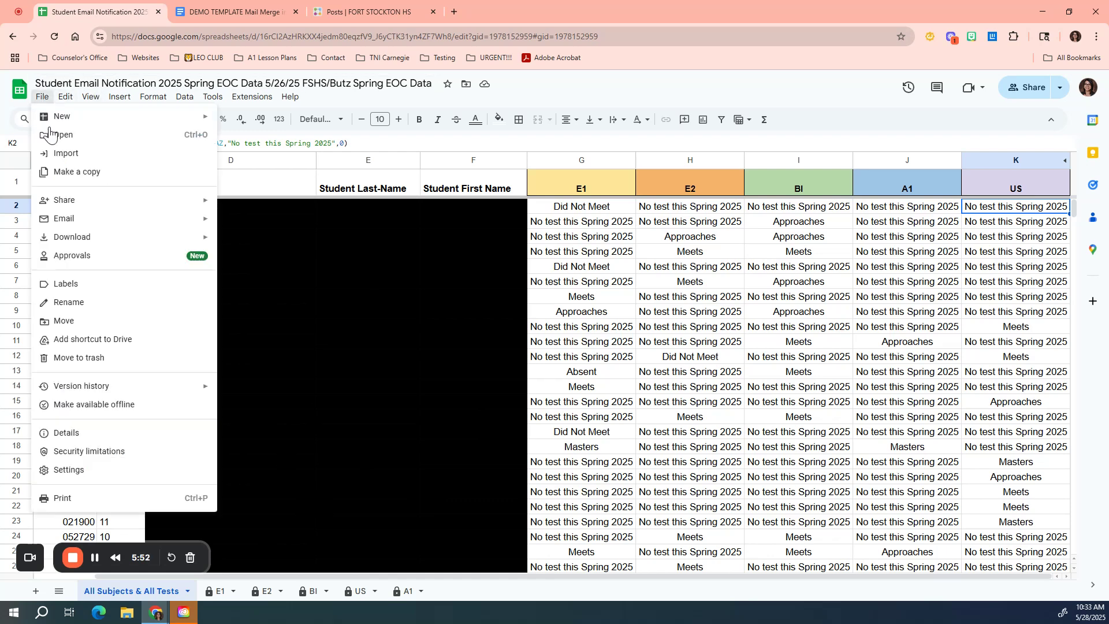
mouse_move(82, 242)
mouse_move(127, 243)
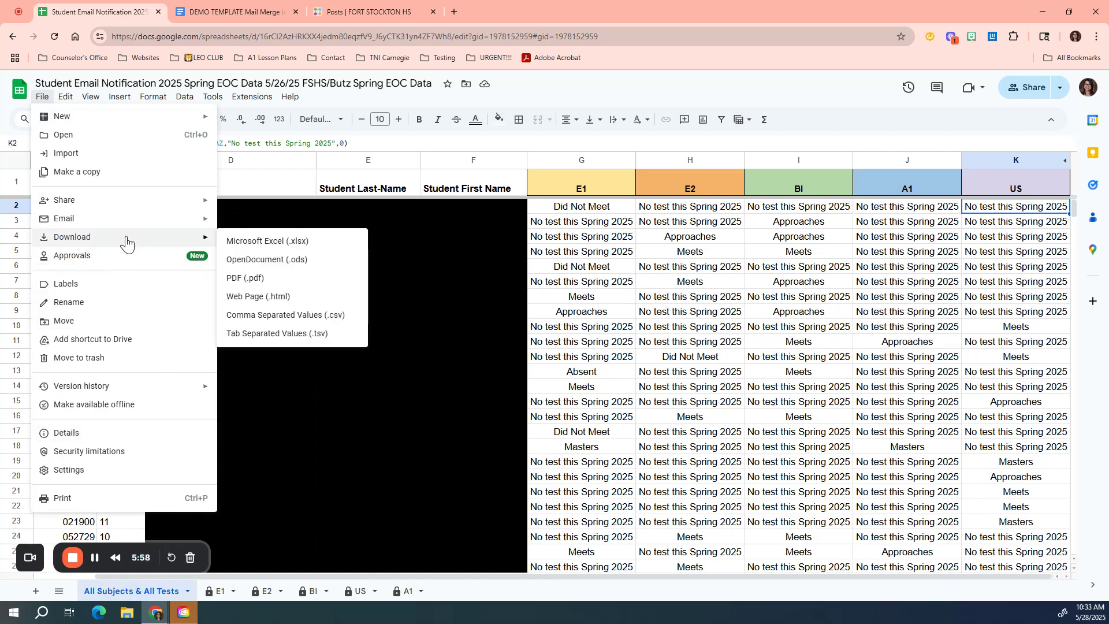
click(328, 318)
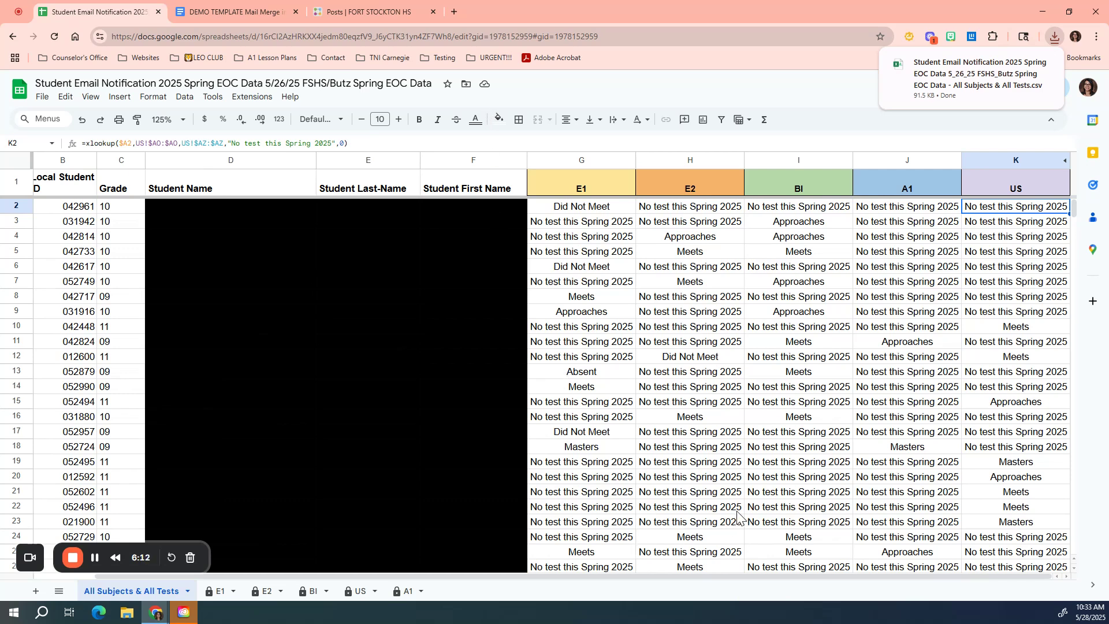
Step: Switch to the DEMO TEMPLATE Mail Merge document and review its text, voice and email message templates
click(235, 13)
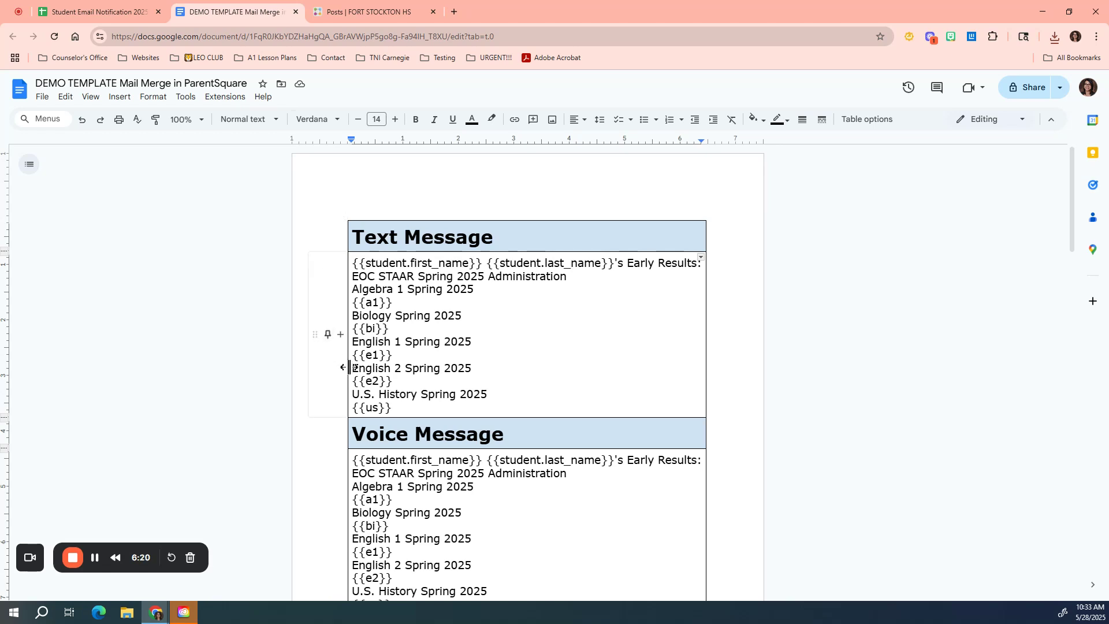
scroll(349, 367, down, 1)
scroll(349, 367, down, 8)
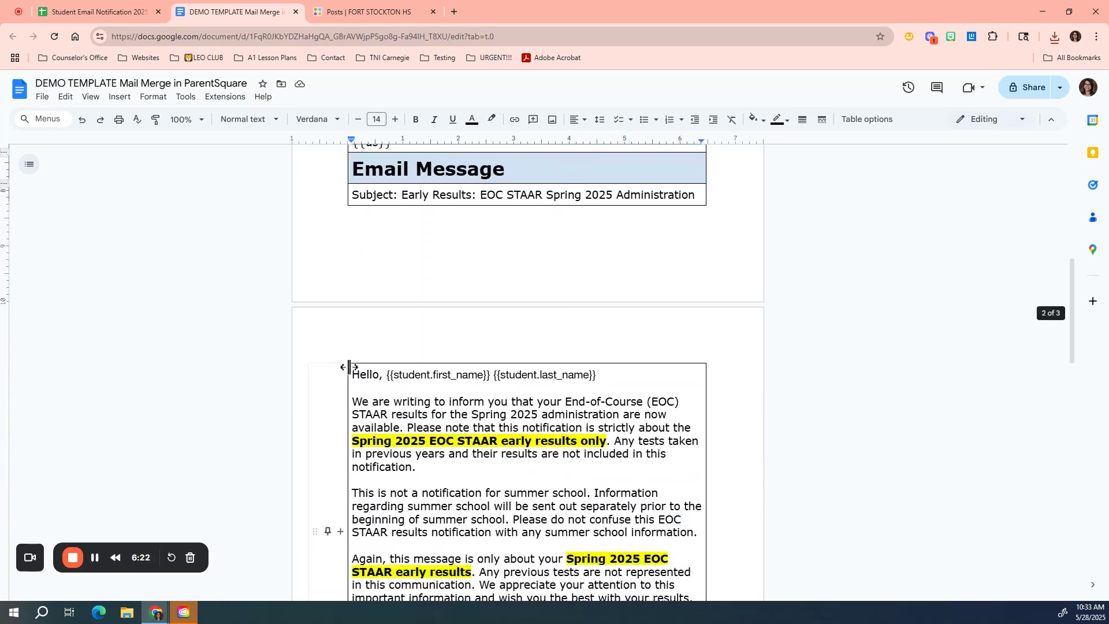
scroll(349, 367, down, 5)
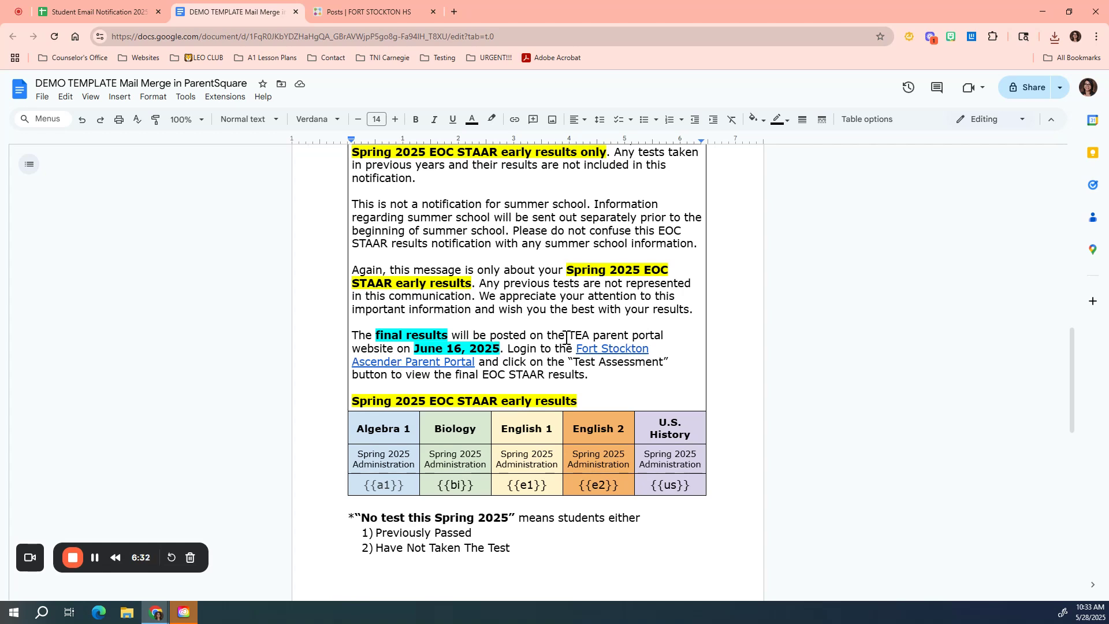
scroll(408, 310, up, 13)
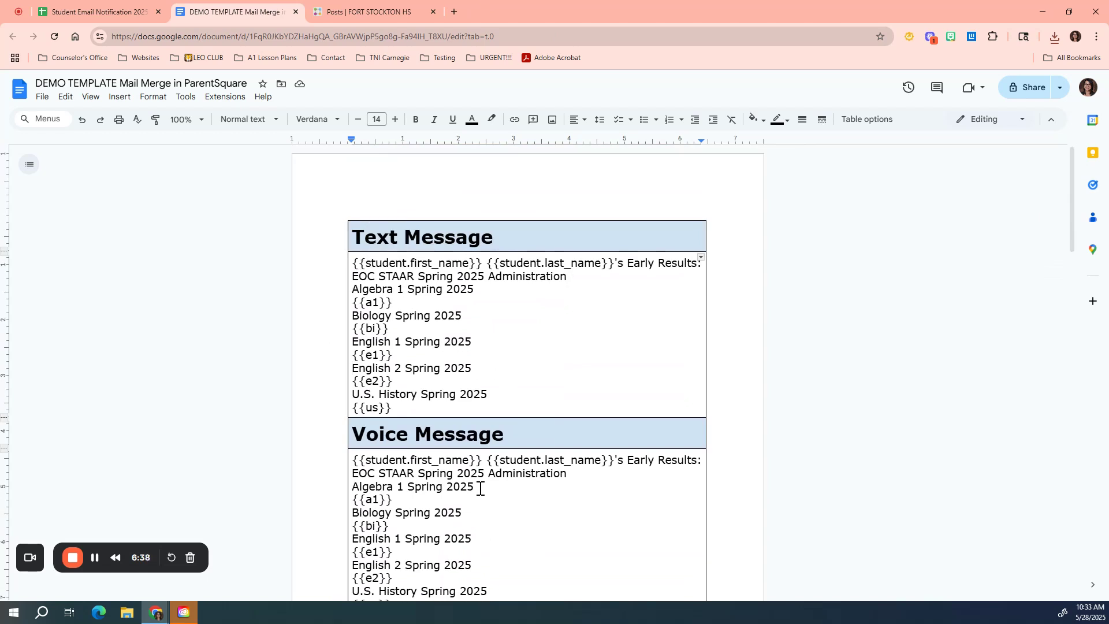
scroll(478, 486, down, 7)
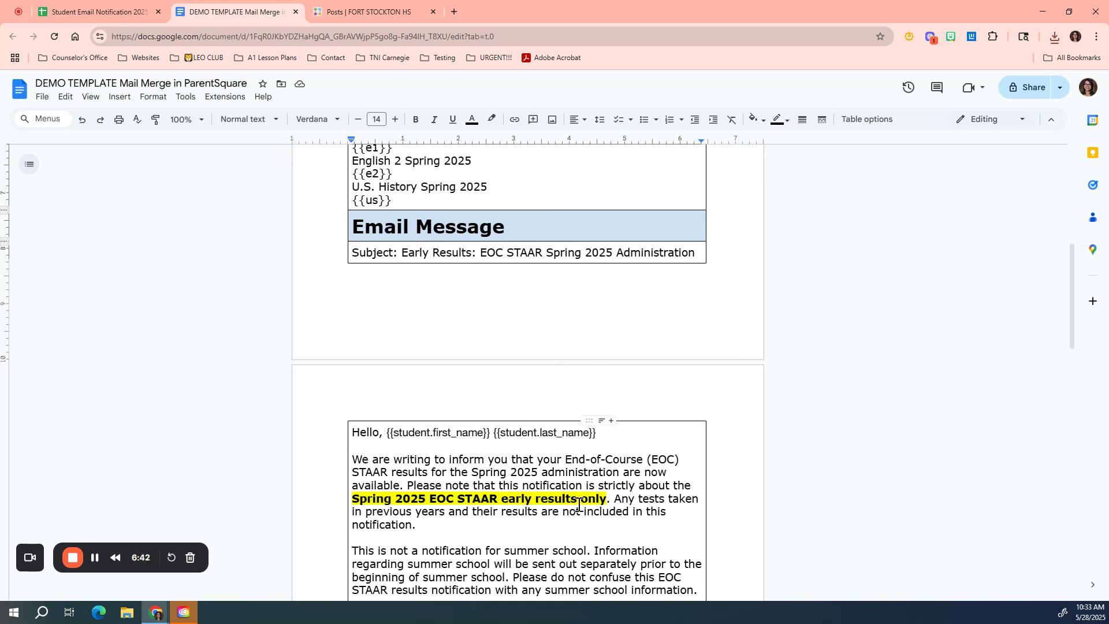
Step: Open ParentSquare's Auto Notices add-on and start a new notice template
click(348, 17)
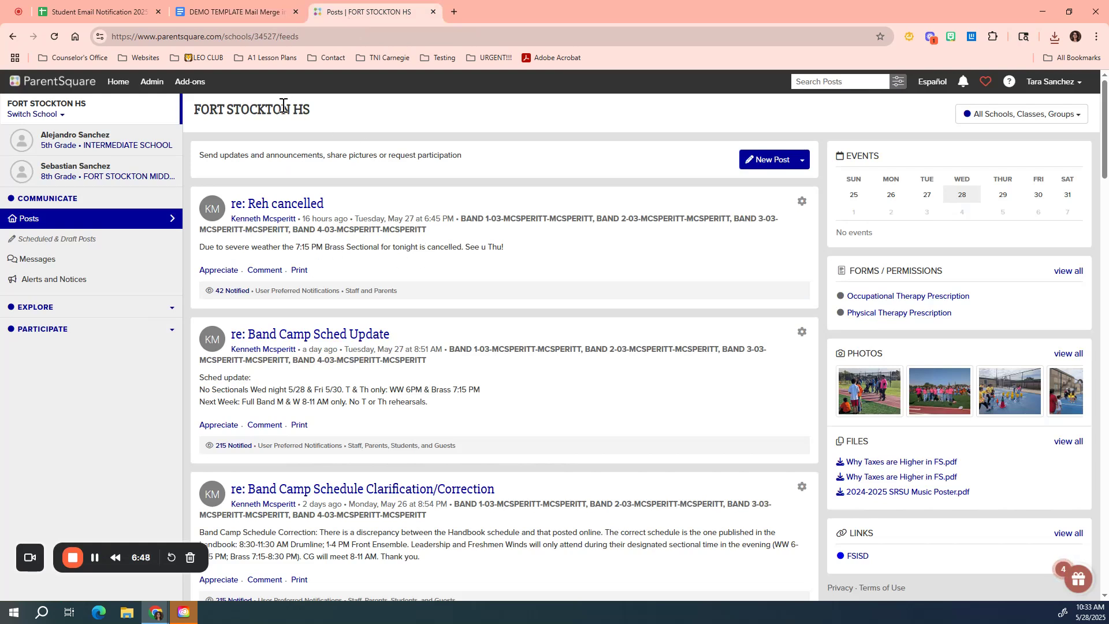
click(53, 115)
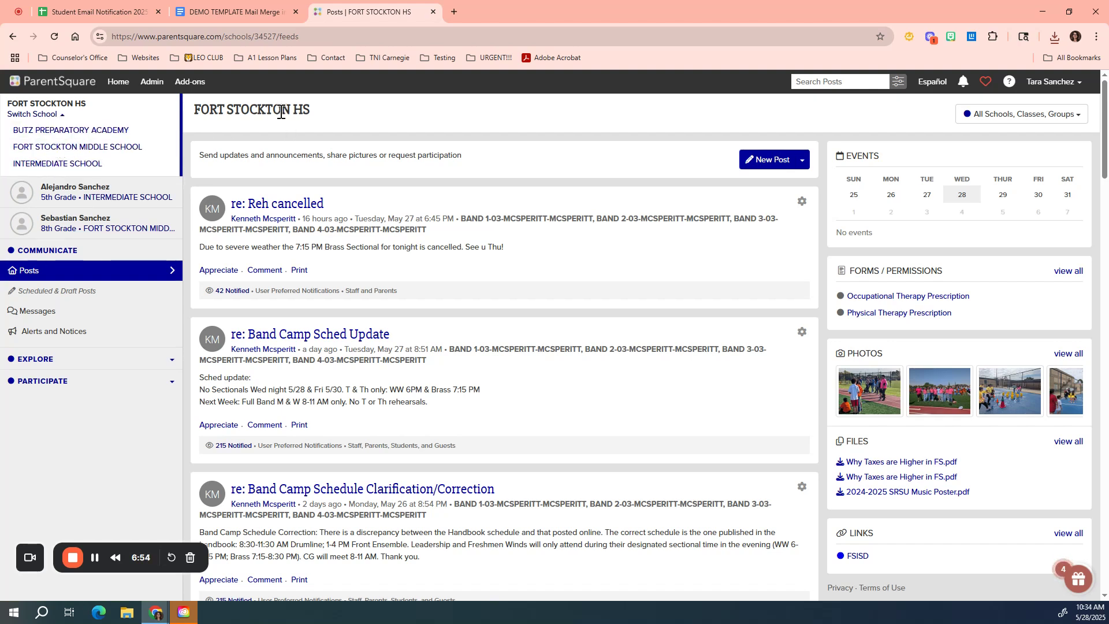
click(56, 117)
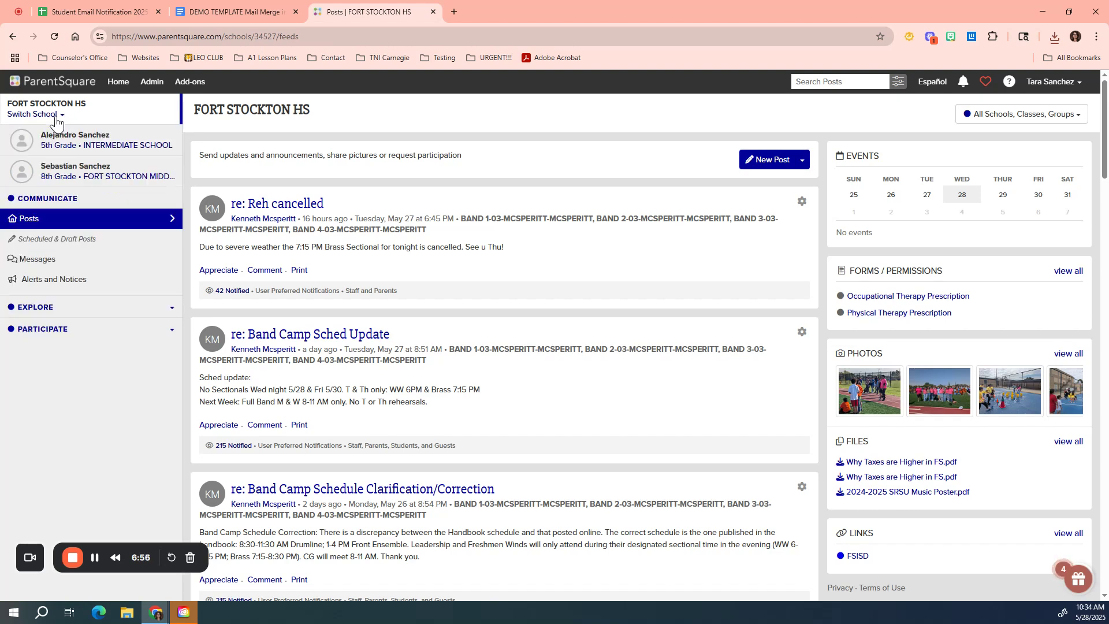
click(198, 85)
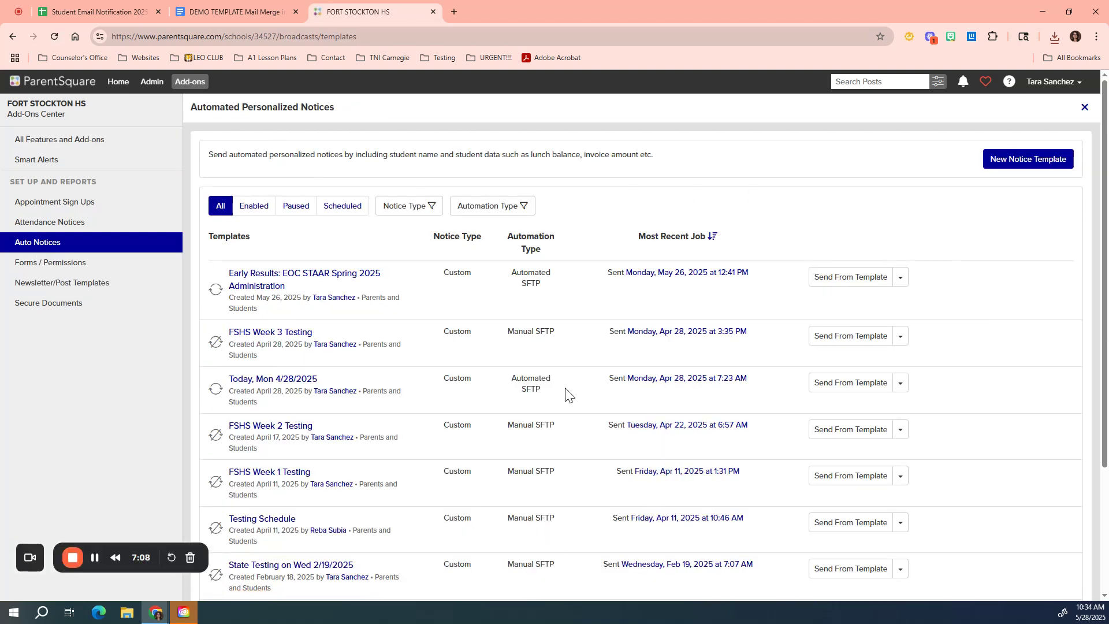
click(1023, 168)
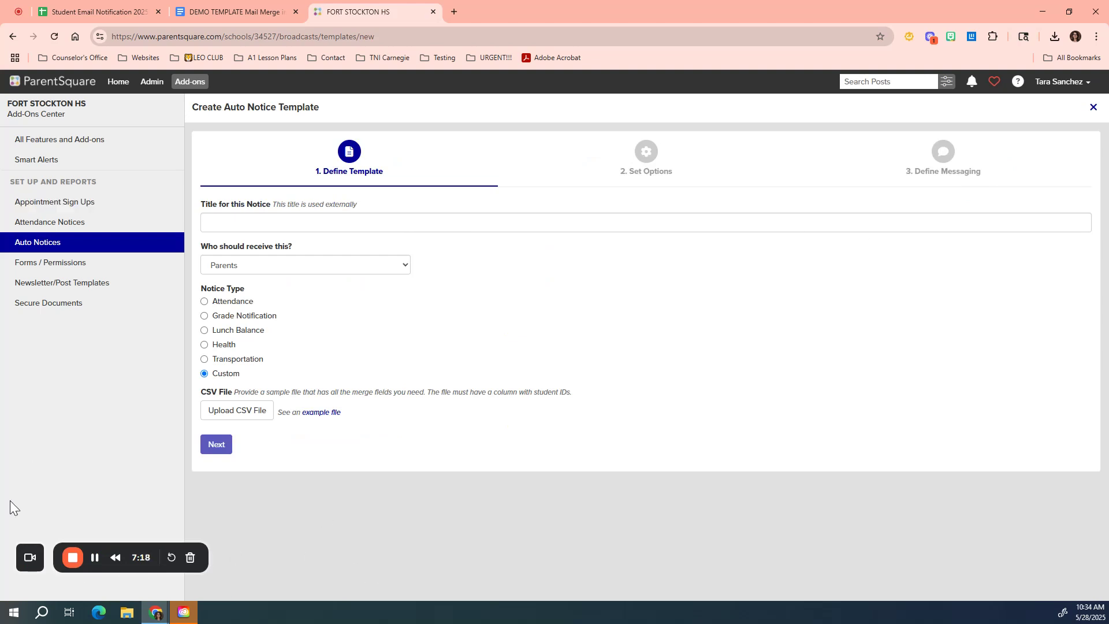
Step: Paste the notice title "Early Results: EOC STAAR Spring 2025 Administration"
click(266, 225)
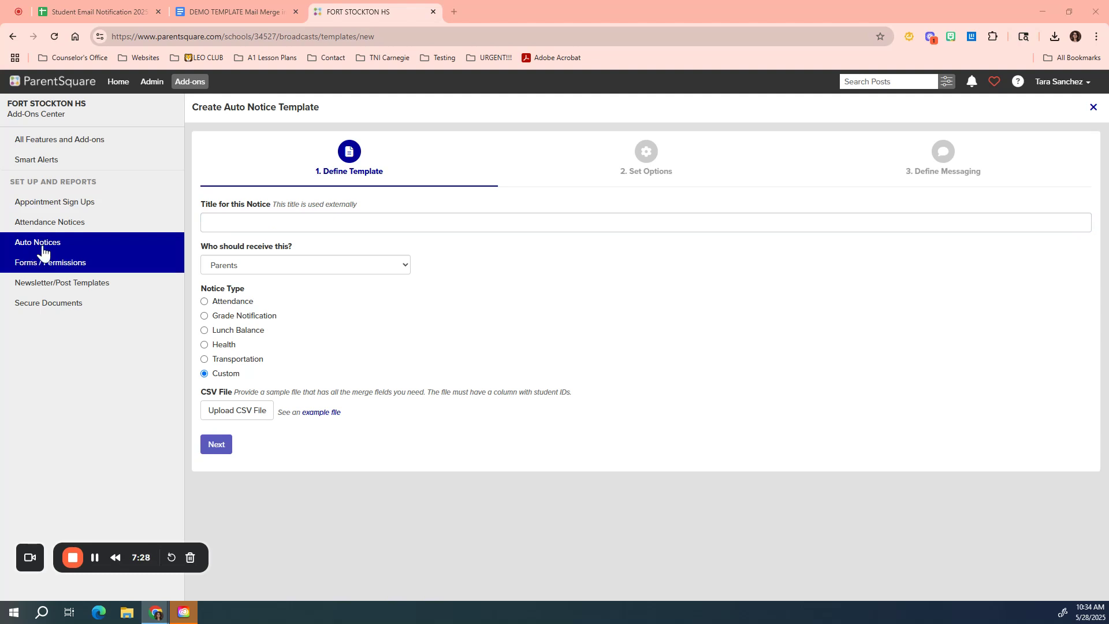
click(210, 224)
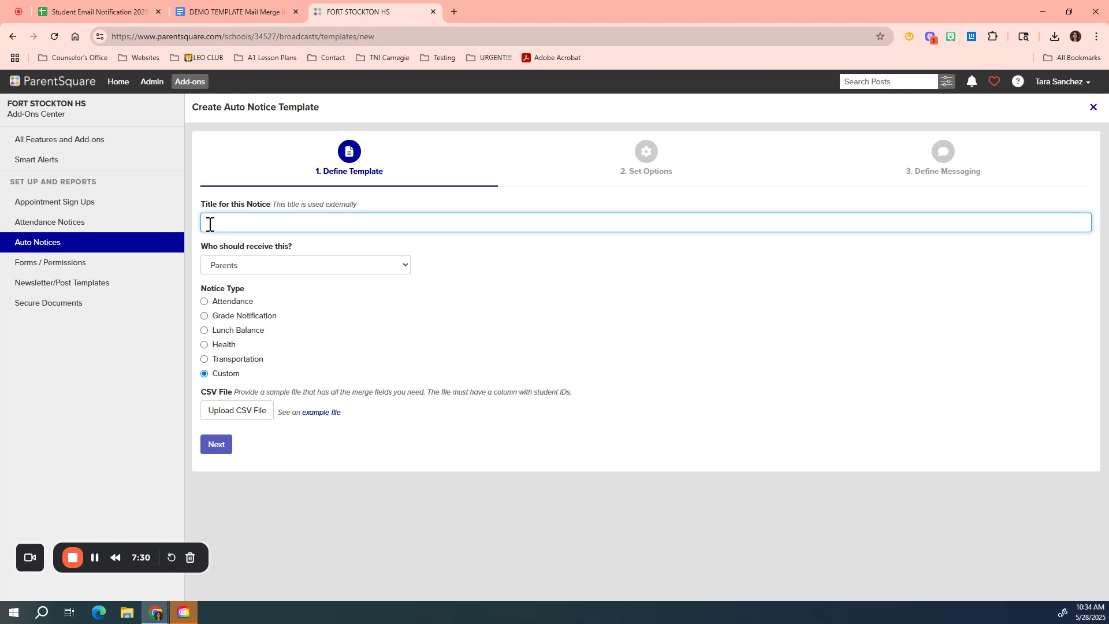
text(Early Results: EOC STAAR Spring 2025 Administration)
Step: Set the notice recipients to Parents and Students
click(289, 266)
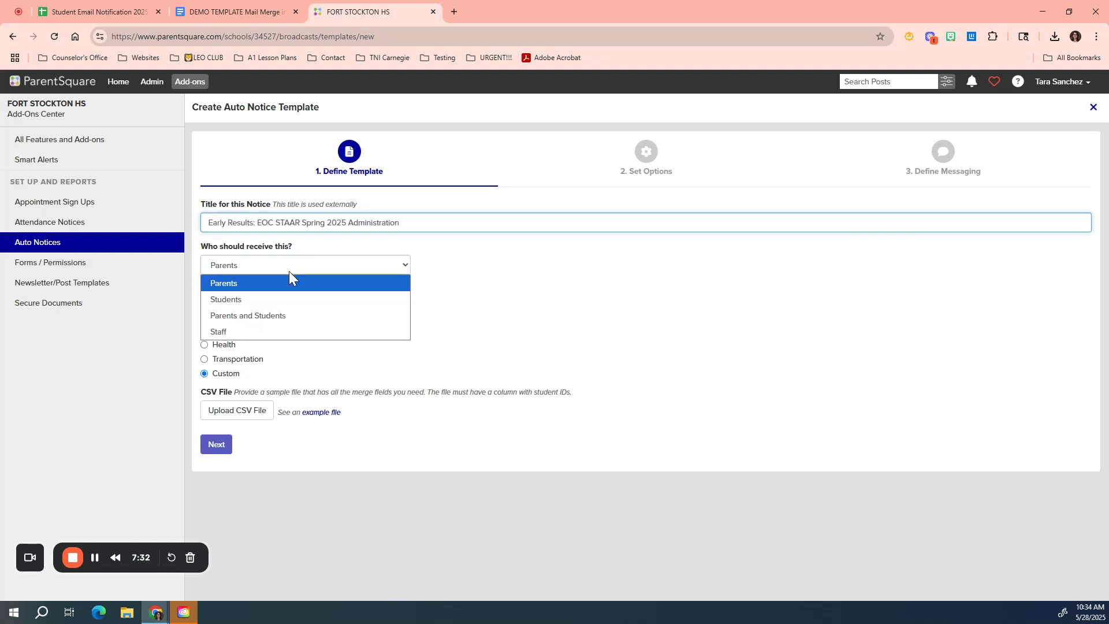
click(277, 319)
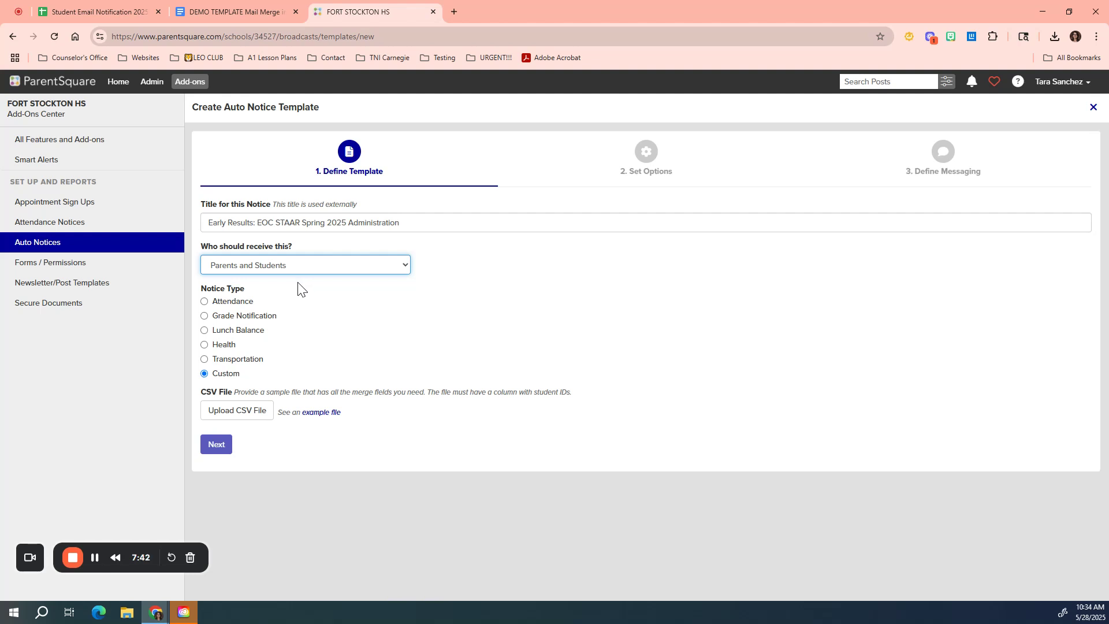
click(309, 267)
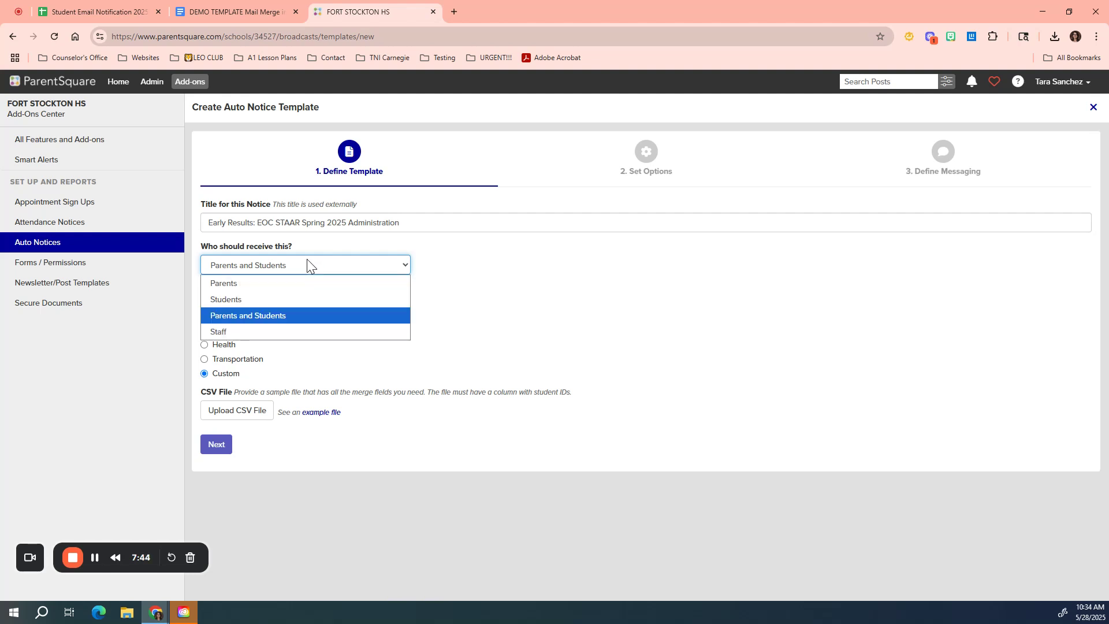
click(307, 265)
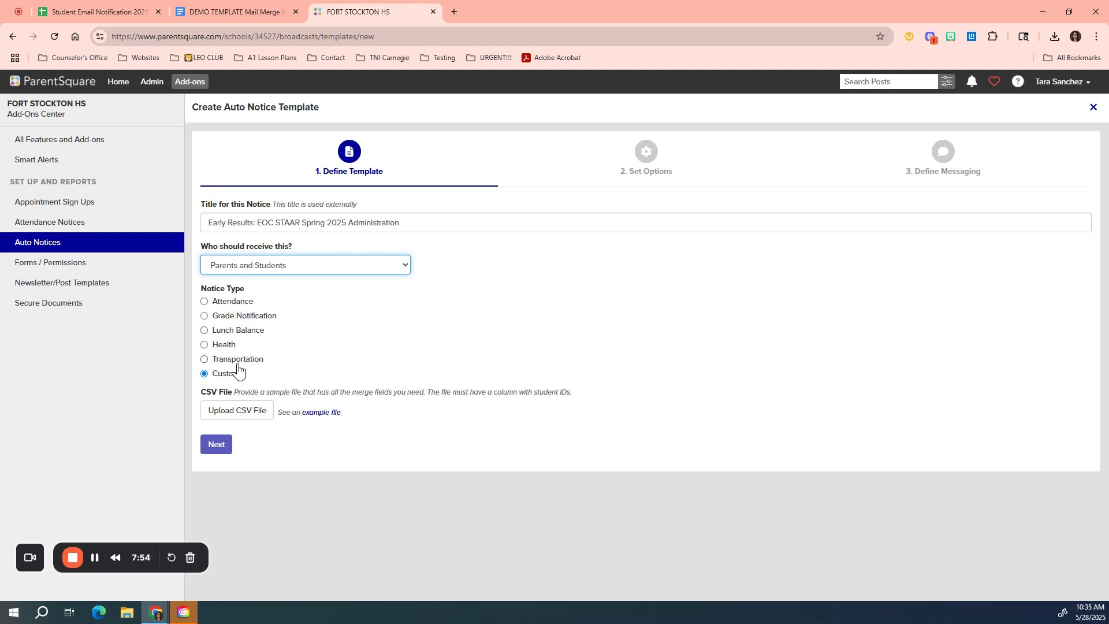
Step: Upload the exported Spring EOC Data CSV, choose local_student_id as the student ID column, and continue to options
click(245, 413)
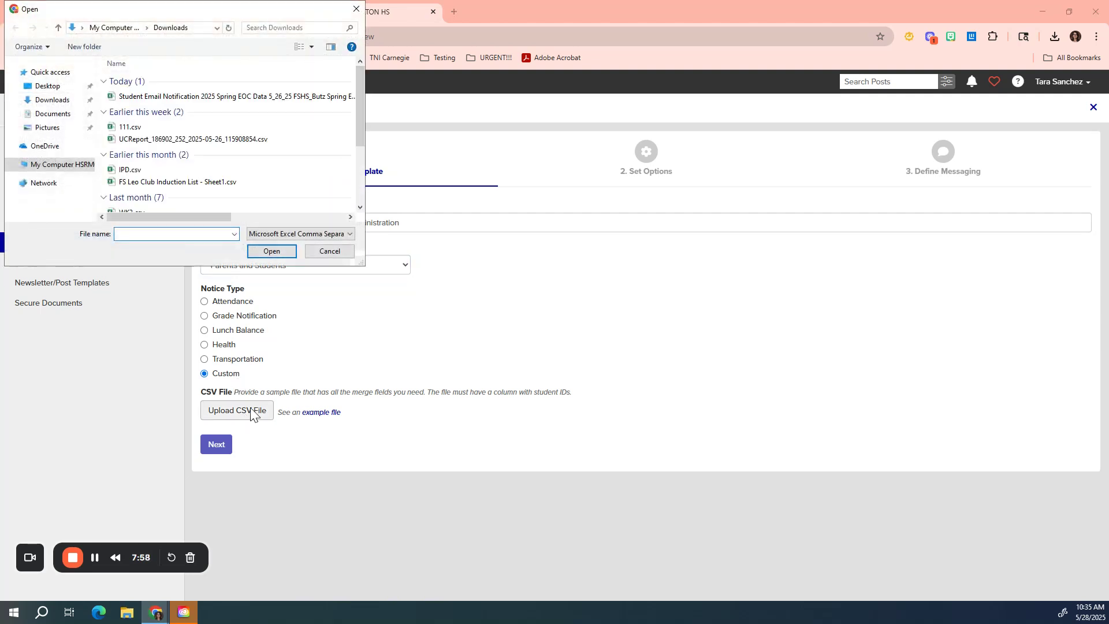
click(222, 103)
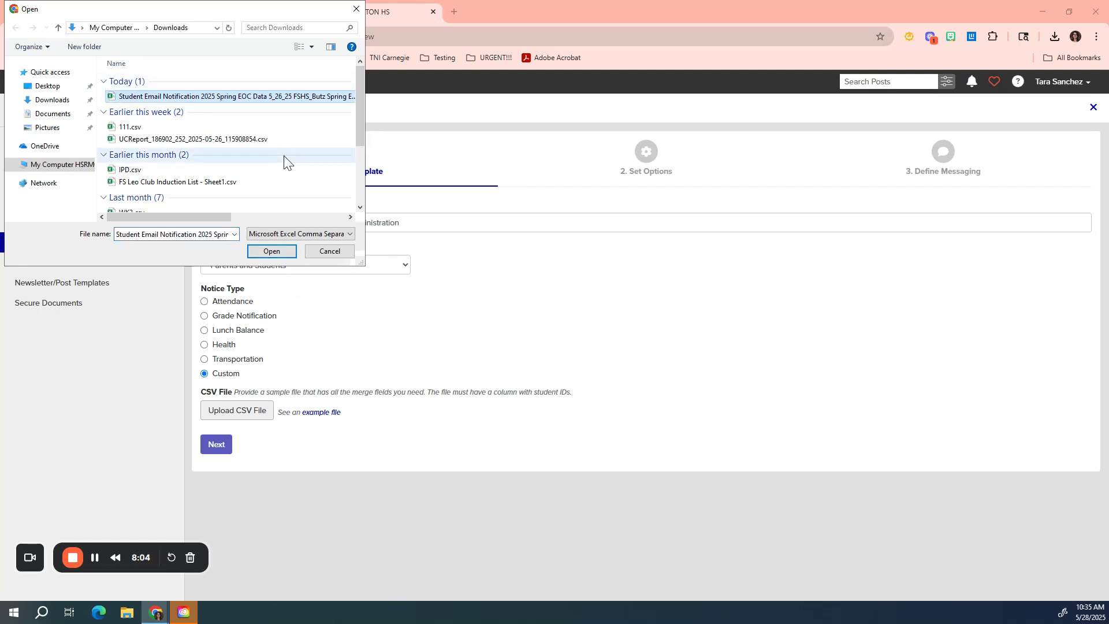
click(269, 252)
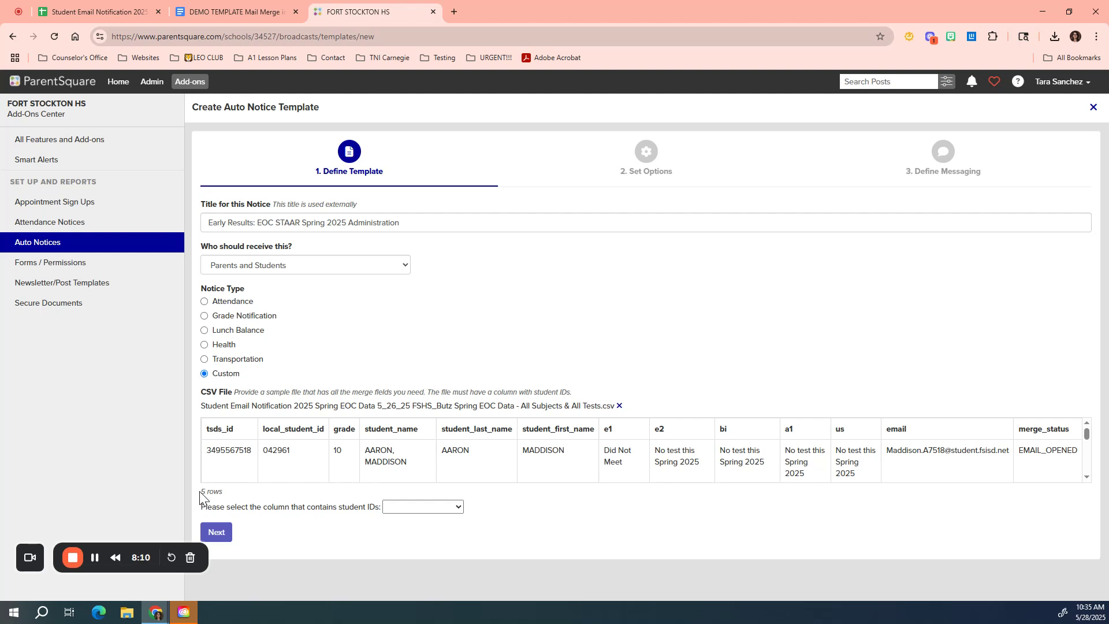
drag(200, 492, 227, 495)
click(439, 508)
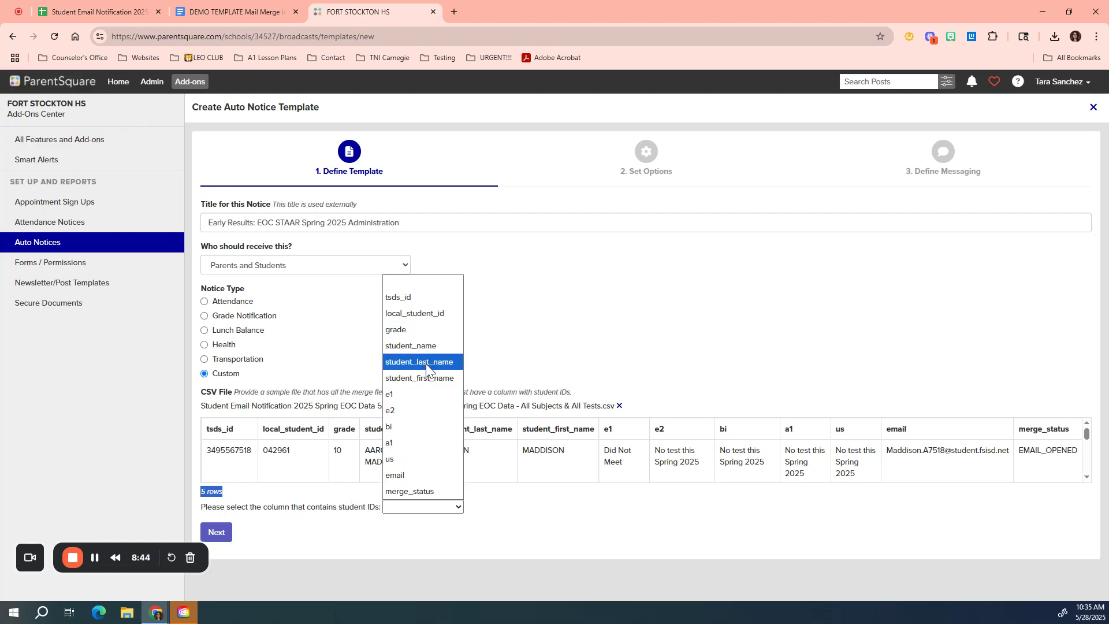
click(433, 314)
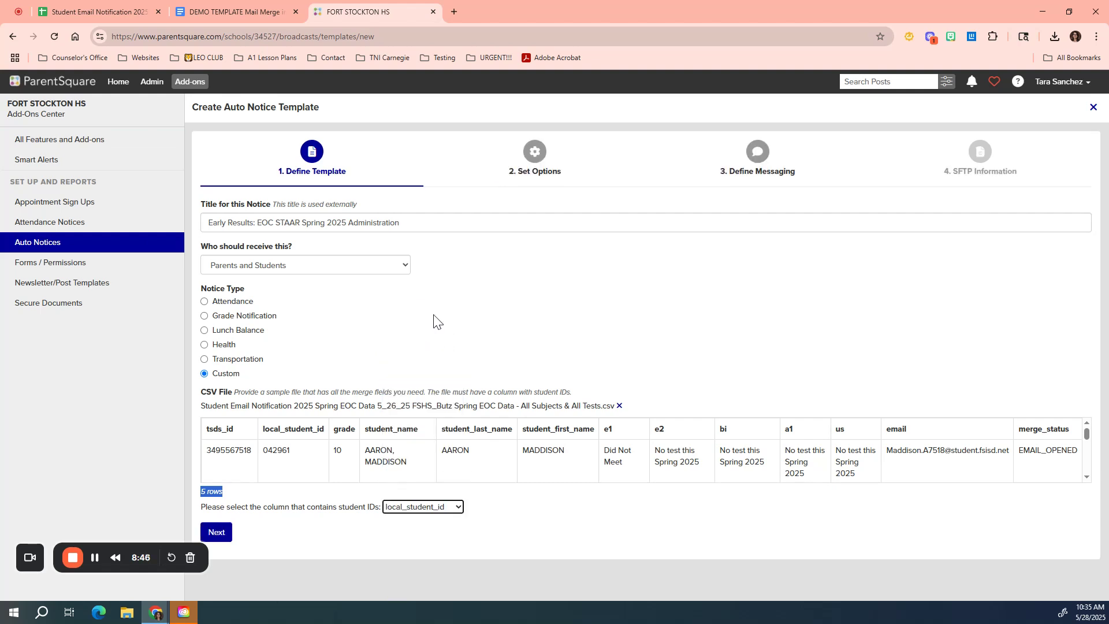
click(218, 536)
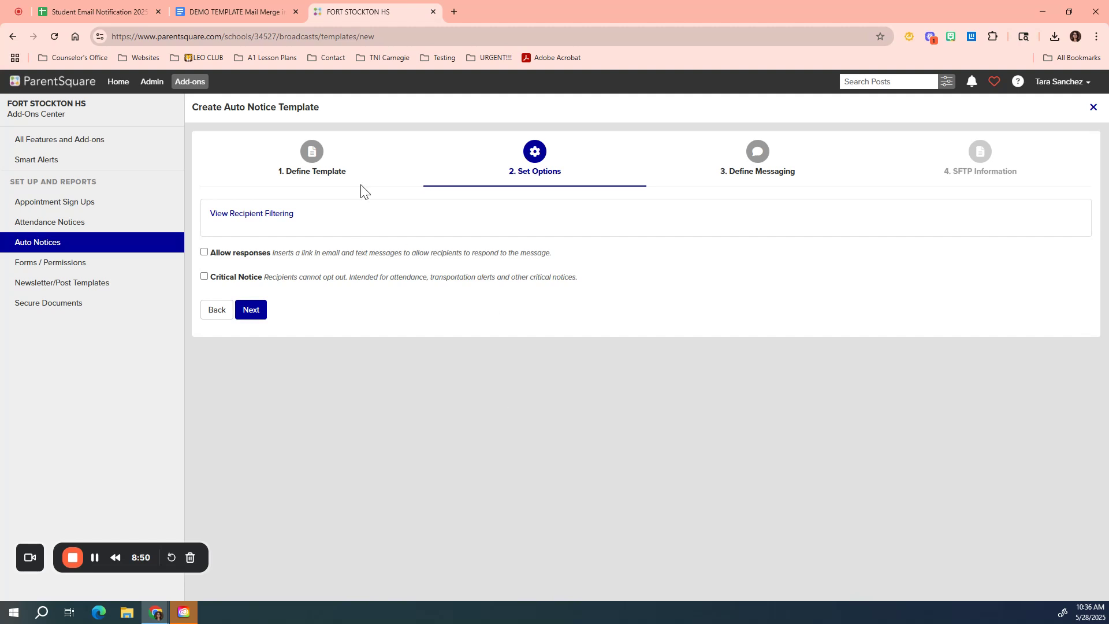
Step: Inspect the custom number format applied to the Local Student ID column in the summary sheet
click(88, 18)
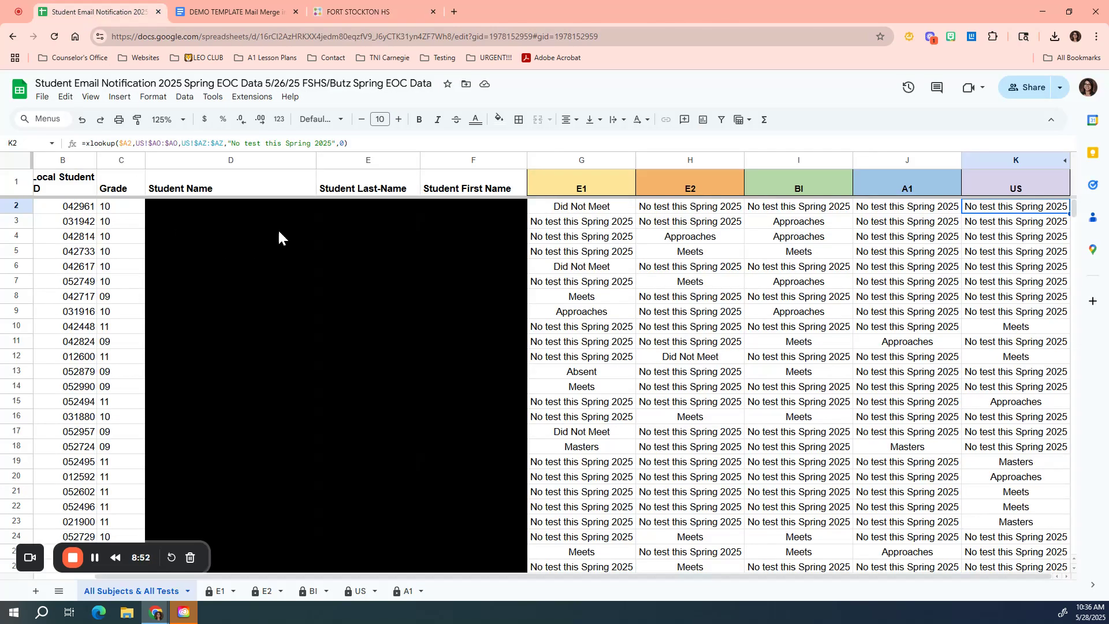
click(78, 163)
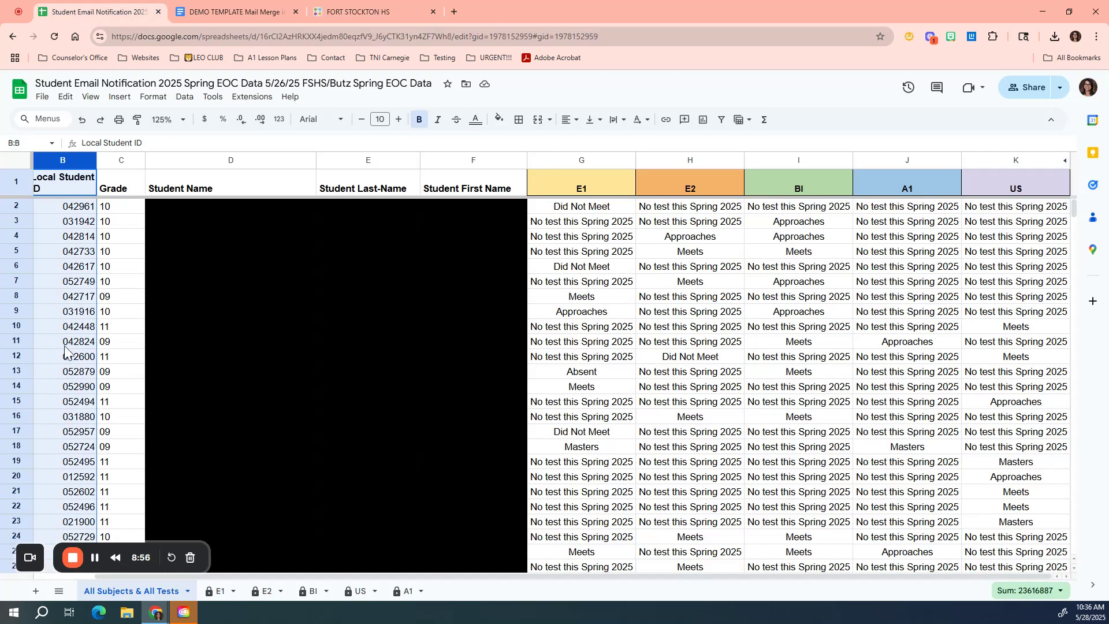
click(279, 120)
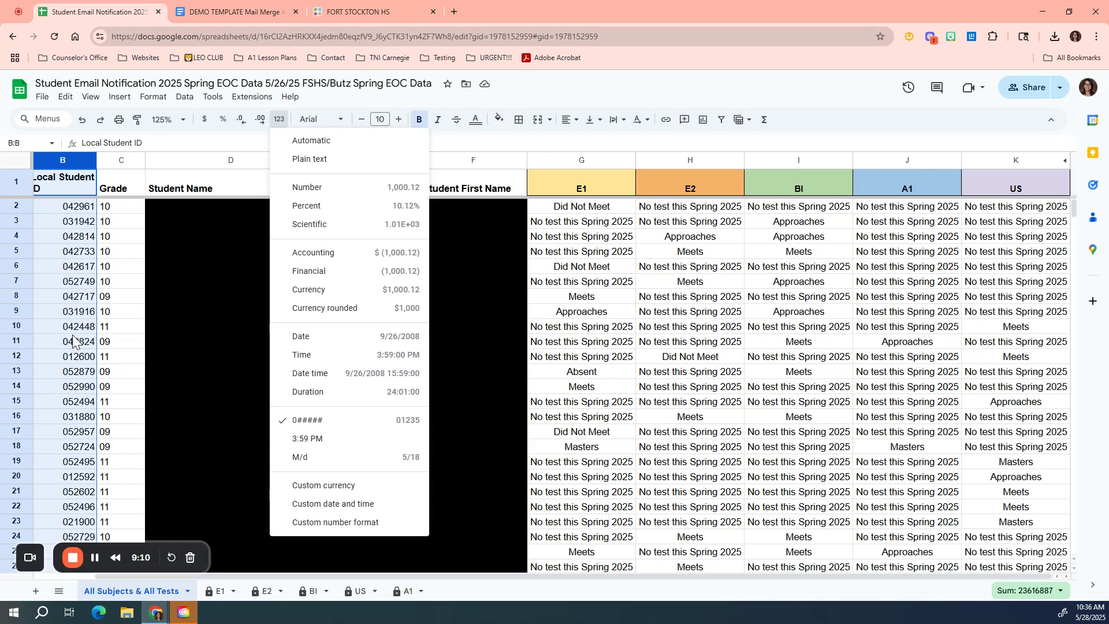
scroll(74, 339, down, 3)
scroll(74, 339, down, 17)
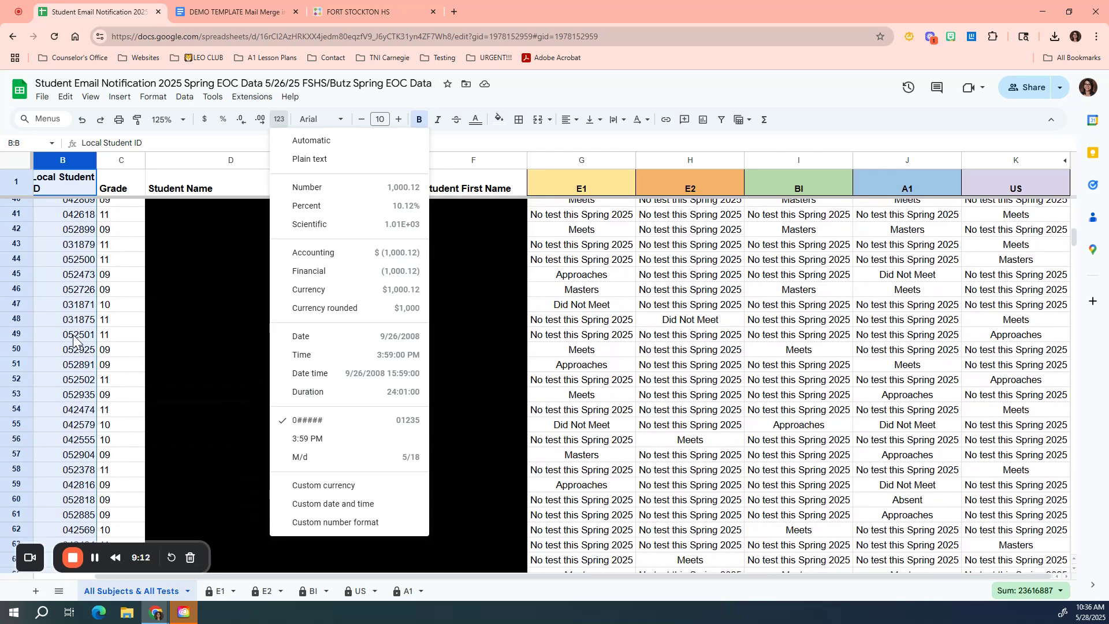
scroll(74, 339, down, 3)
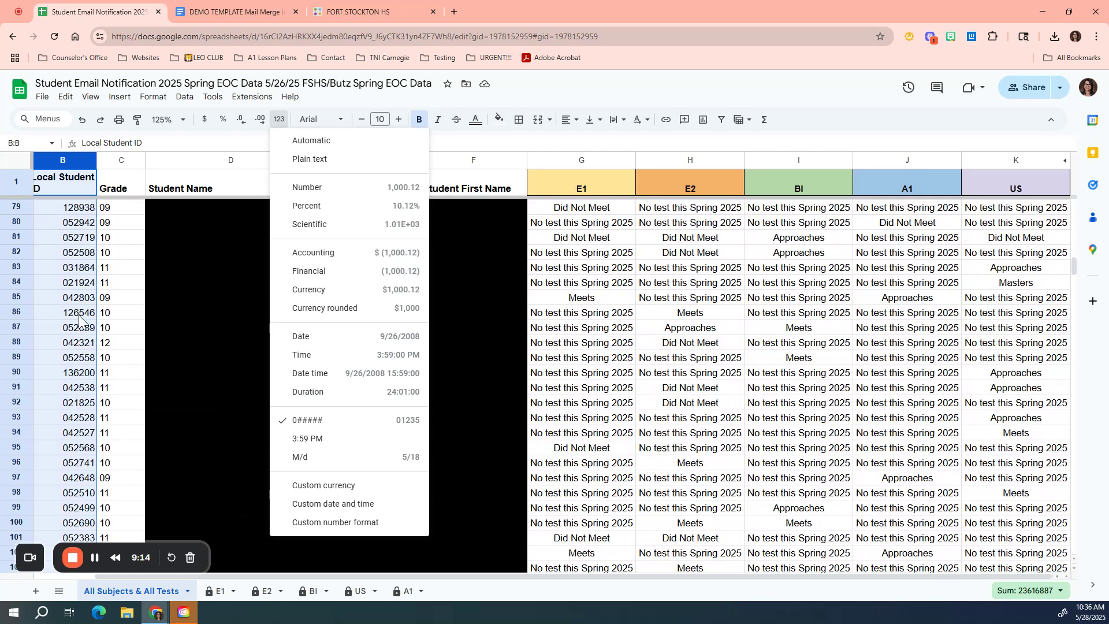
click(65, 318)
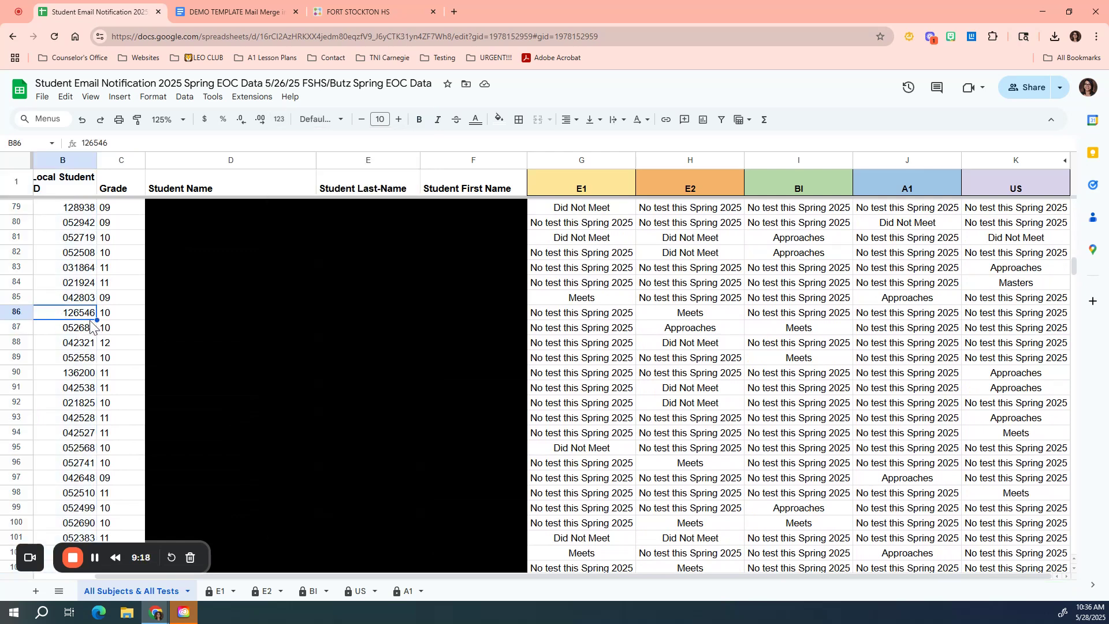
click(279, 120)
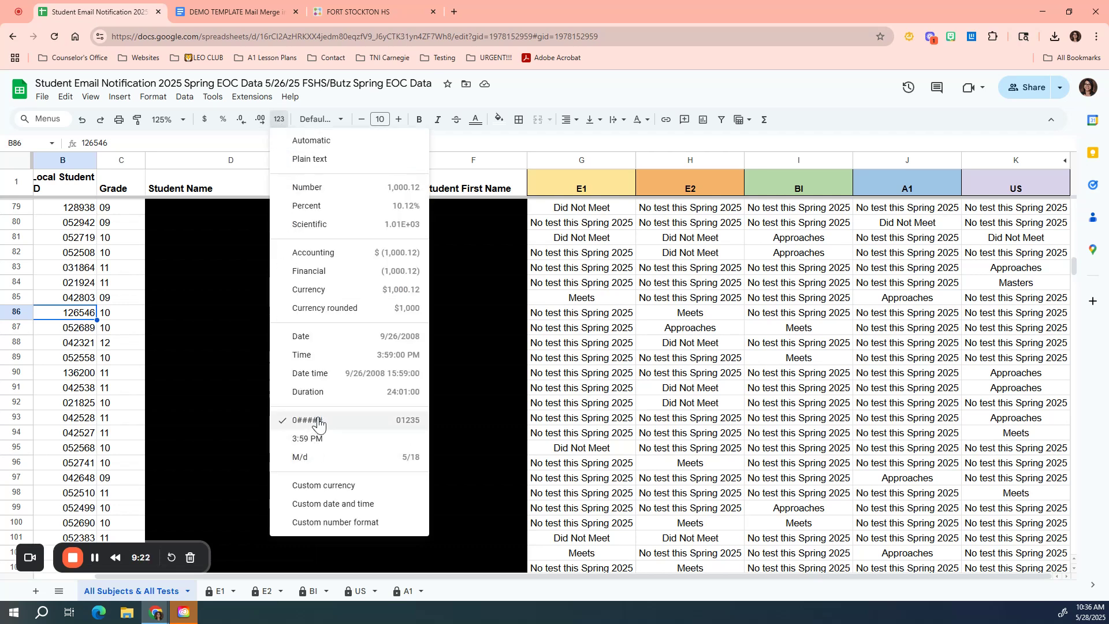
click(321, 523)
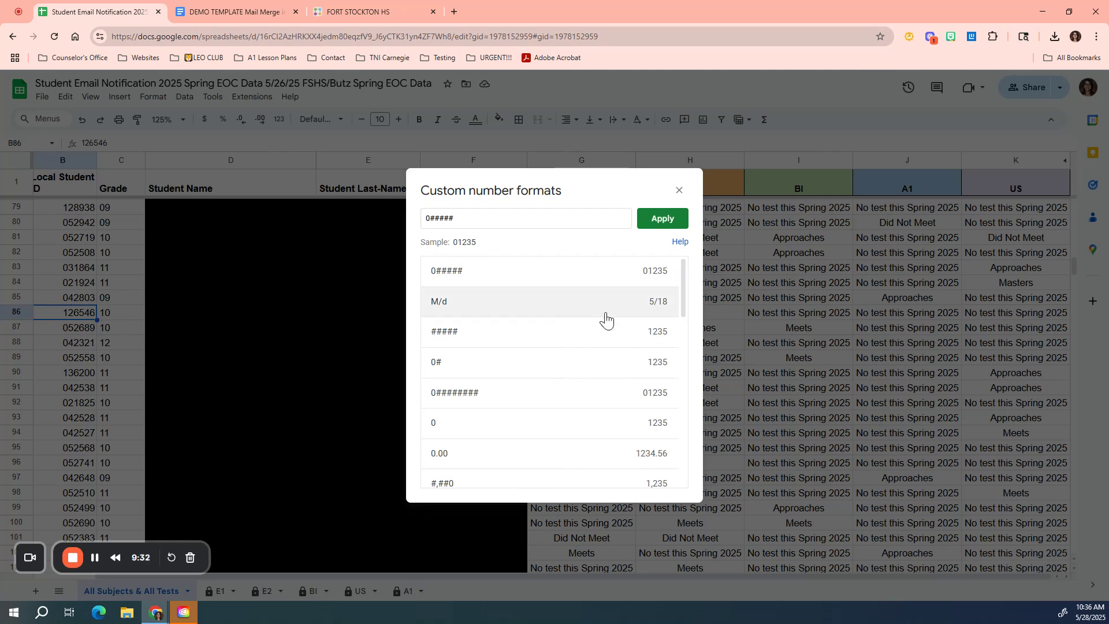
click(678, 194)
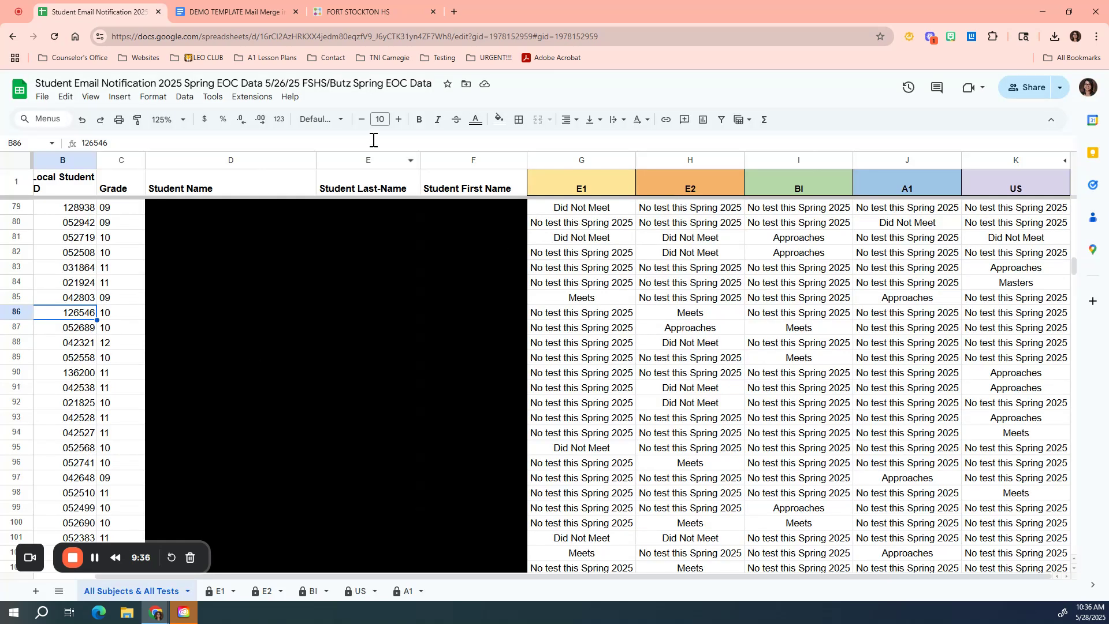
Step: Go back to the template definition, reselect local_student_id as the student ID column, and continue
click(367, 13)
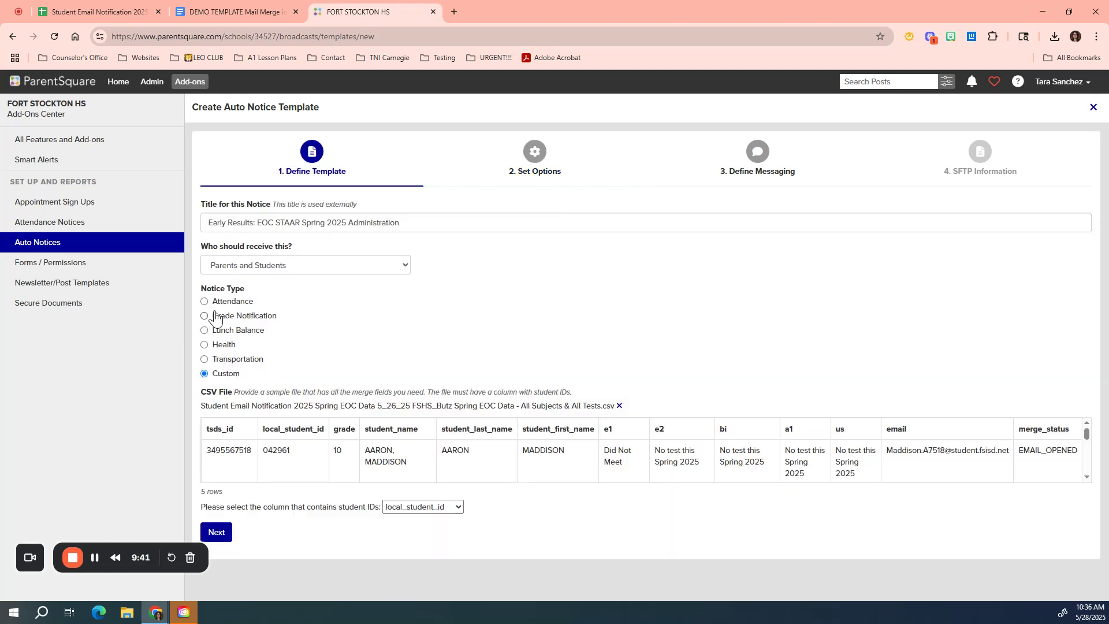
click(216, 312)
drag(226, 495, 204, 494)
click(422, 506)
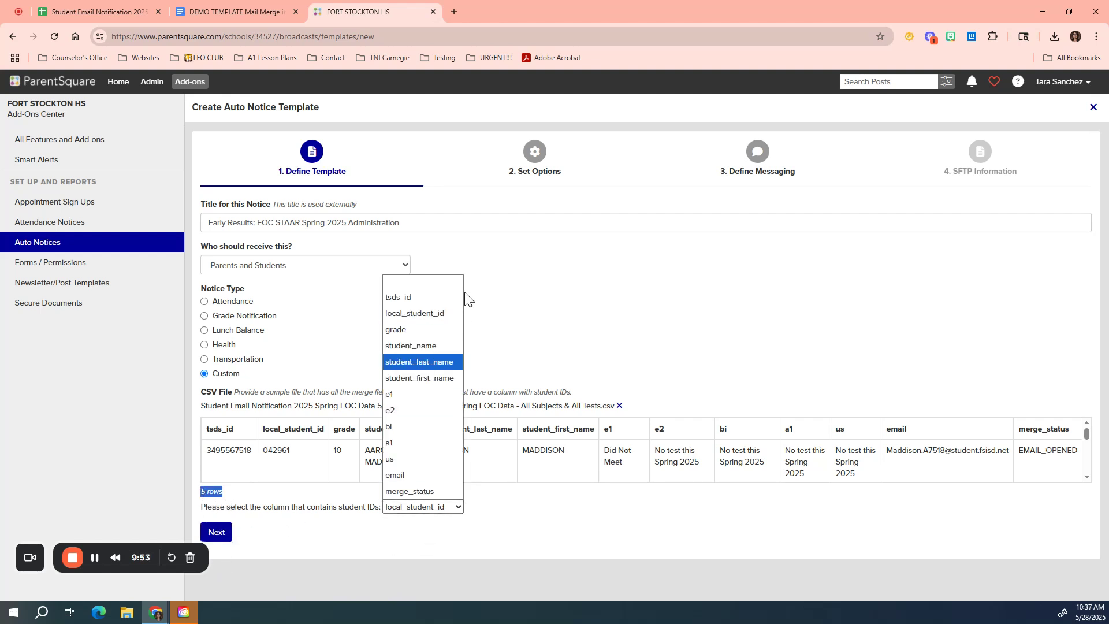
click(442, 312)
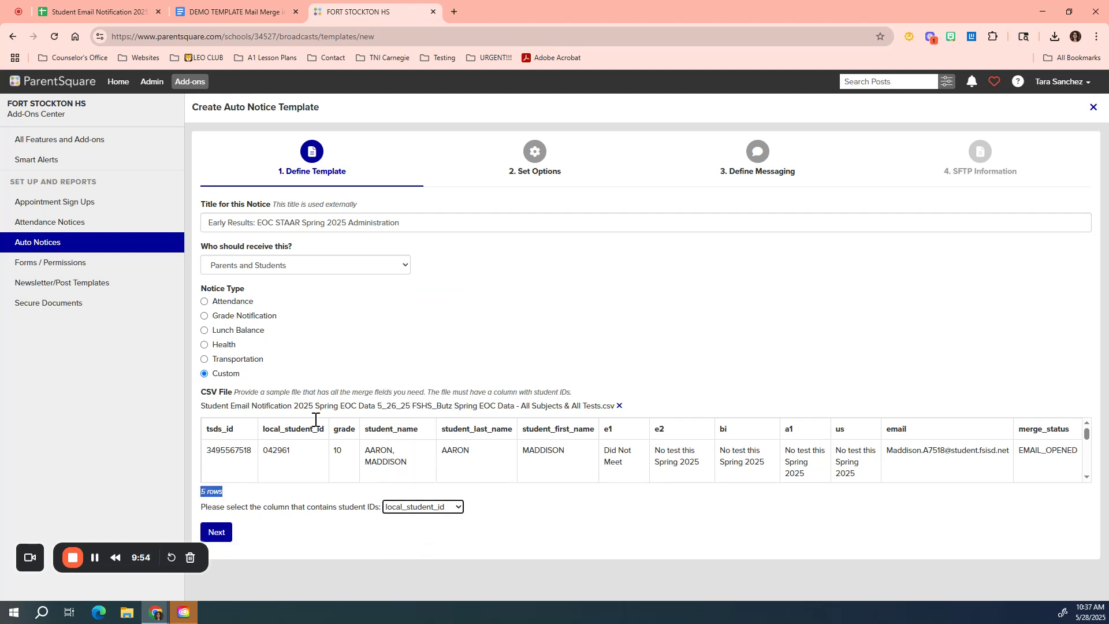
click(216, 534)
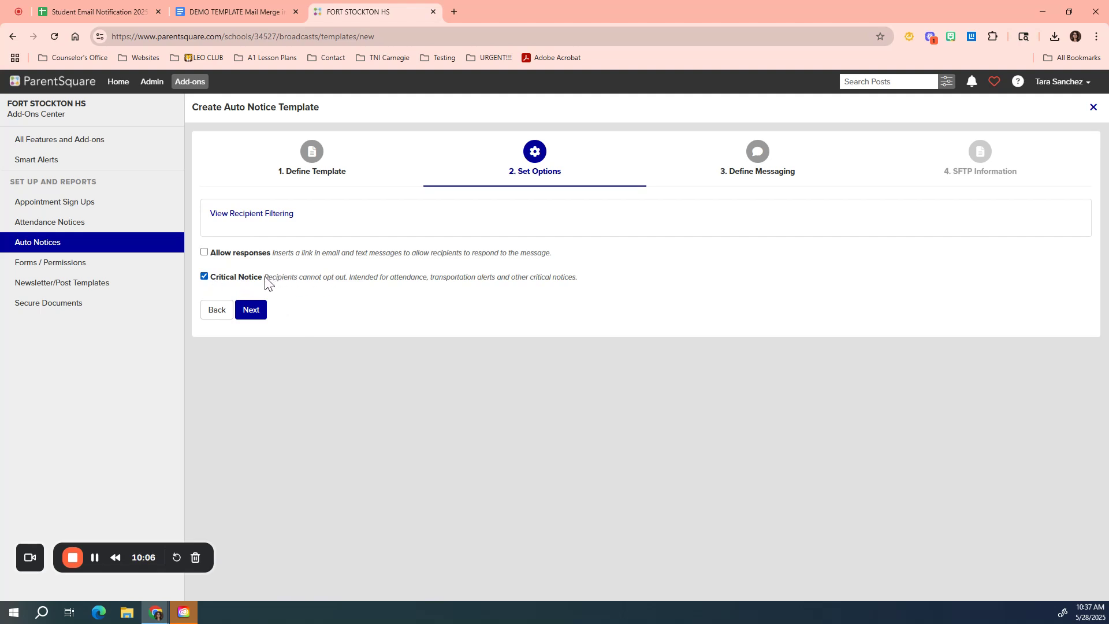
Step: Mark the notice as a Critical Notice and proceed to Define Messaging
drag(265, 279, 337, 291)
drag(345, 284, 456, 287)
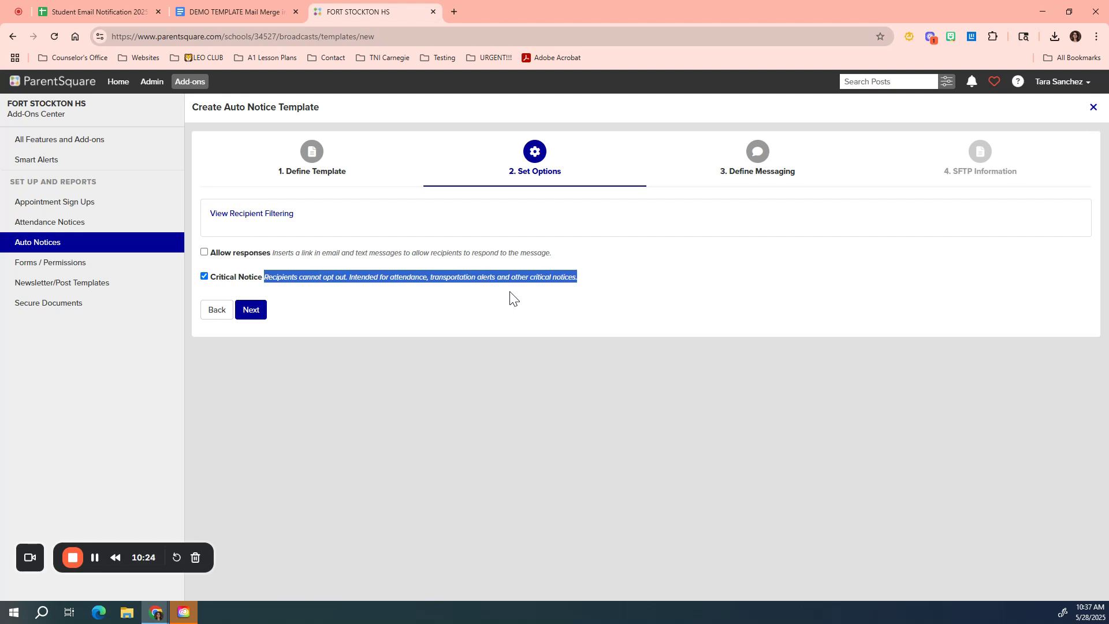
click(253, 312)
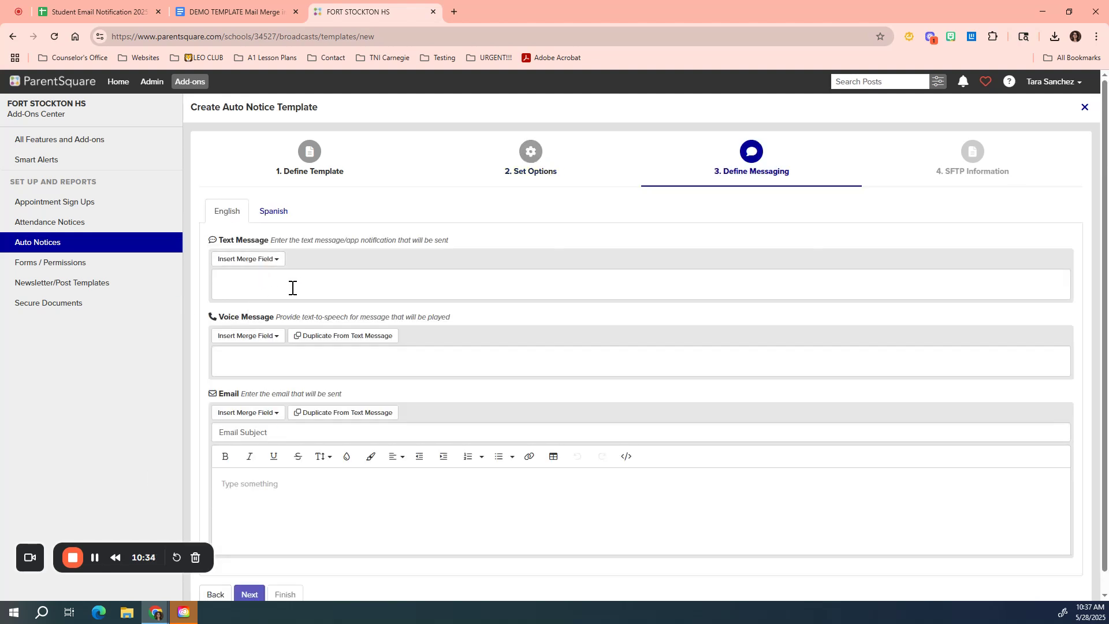
Step: Copy the Text Message block from the mail merge template and paste it into the notice's Text Message field
click(228, 10)
scroll(428, 400, up, 7)
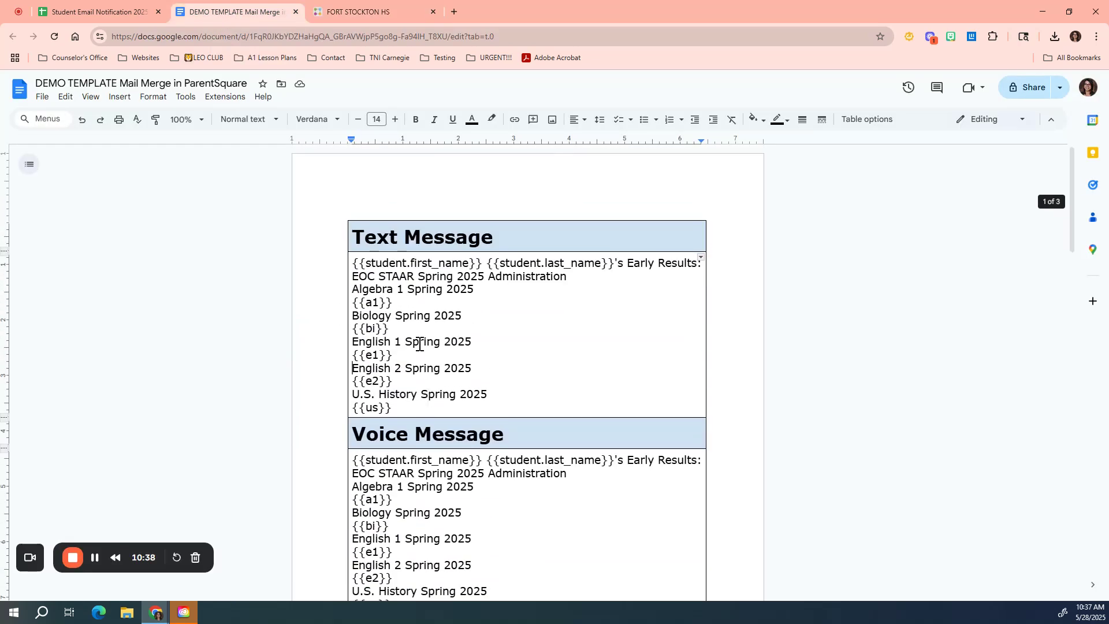
drag(353, 263, 658, 273)
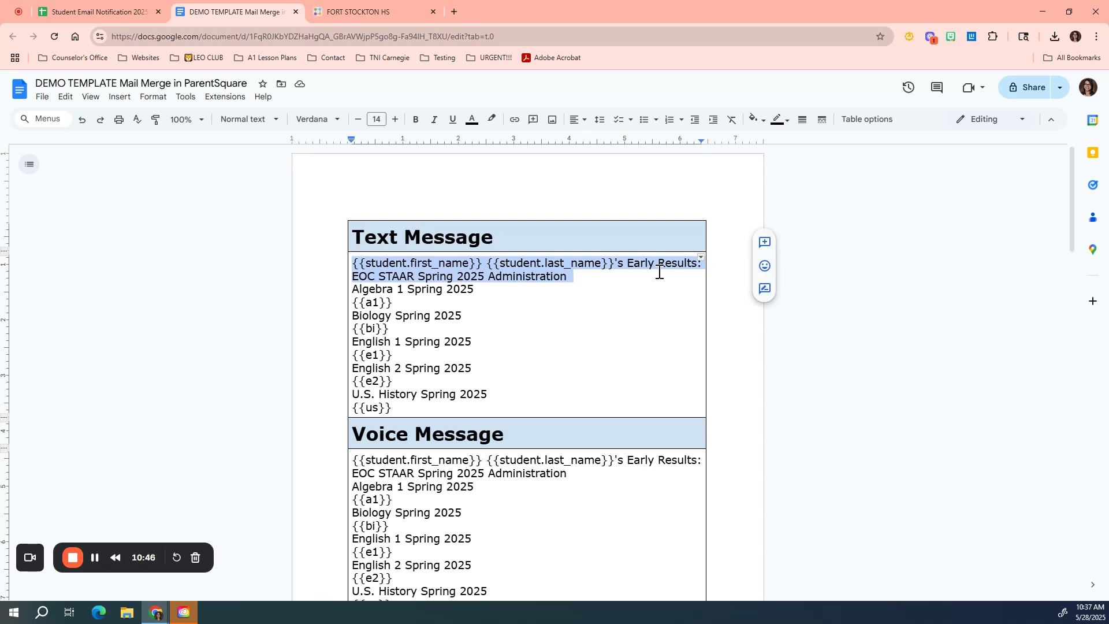
drag(659, 272, 643, 297)
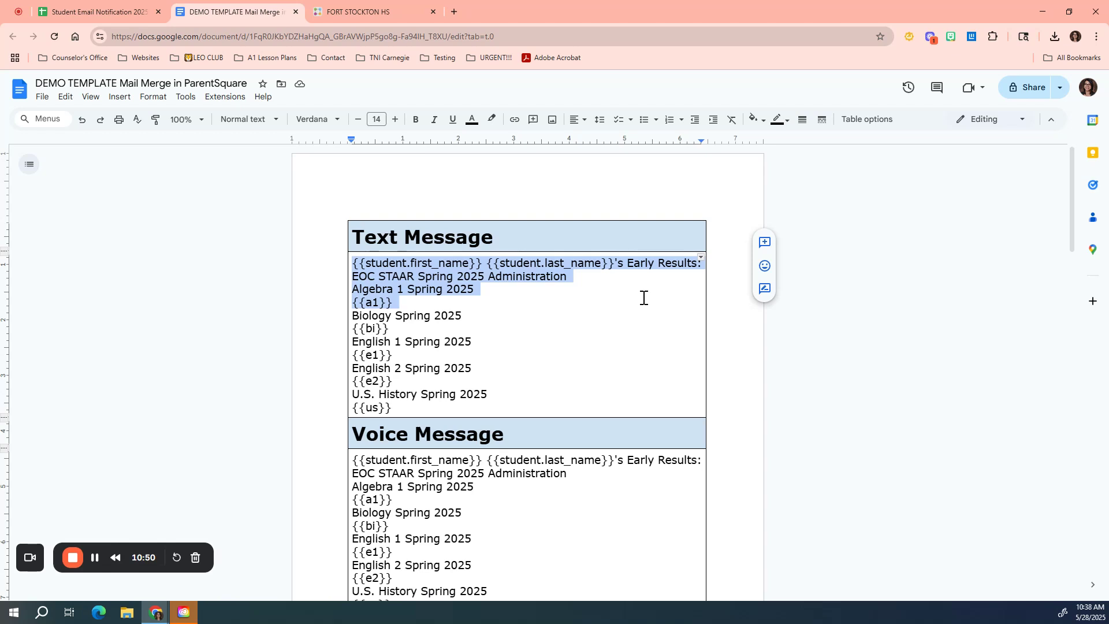
drag(600, 307, 392, 407)
key(ctrl+c)
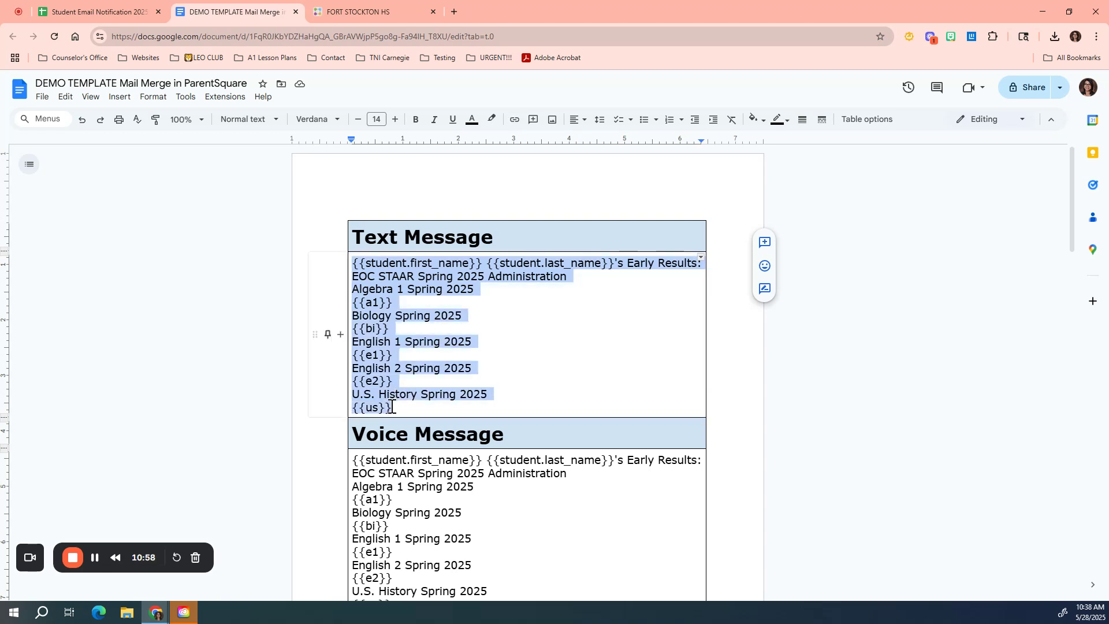
click(338, 11)
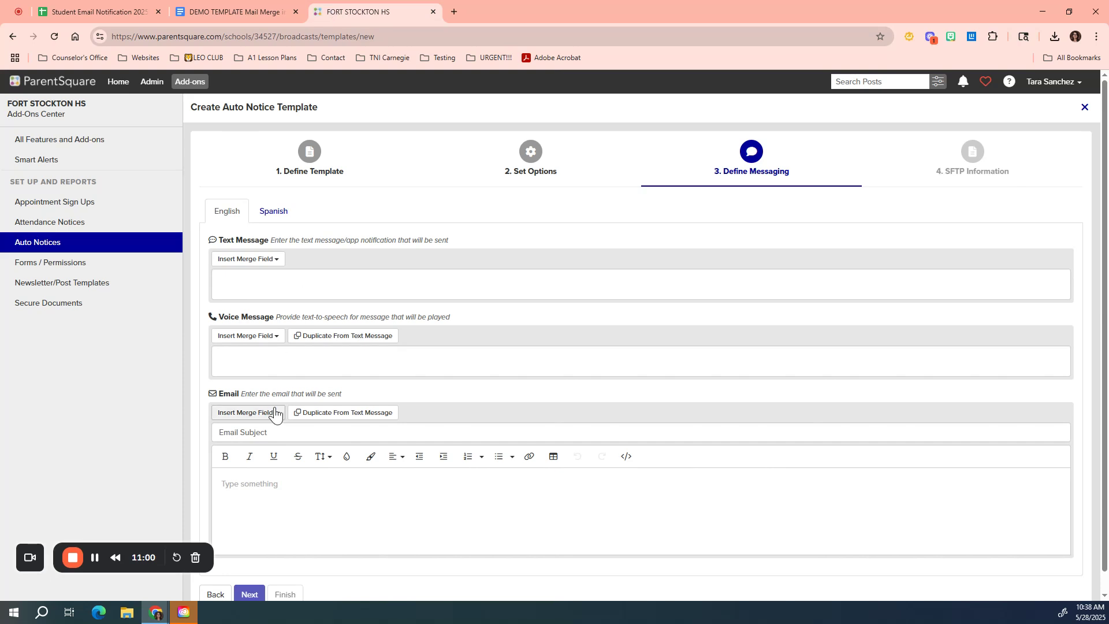
click(267, 287)
key(ctrl+v)
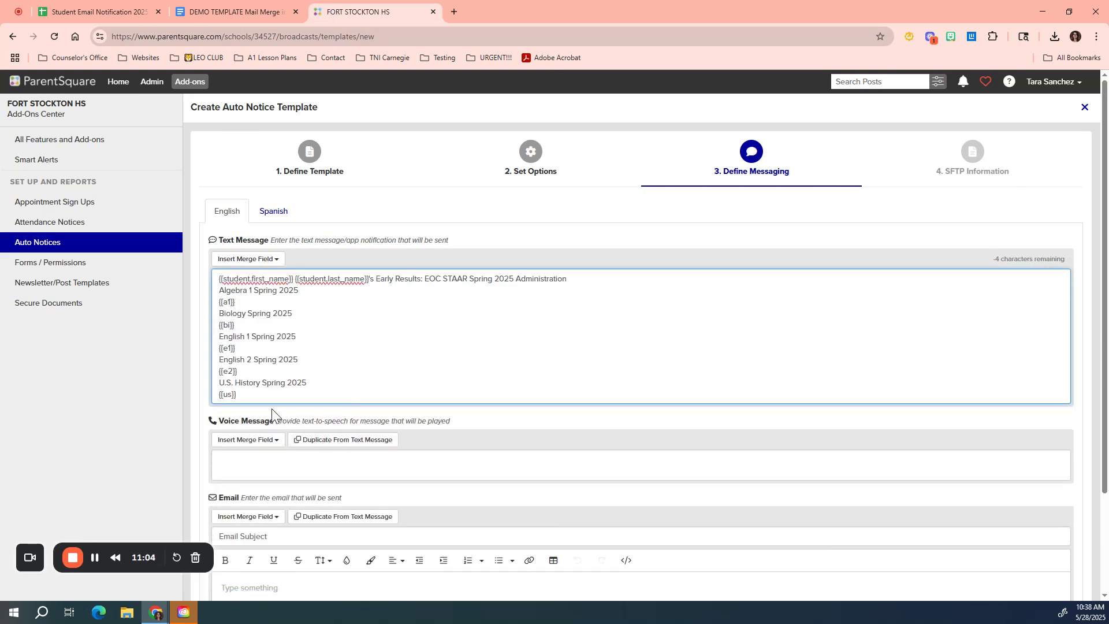
key(Return)
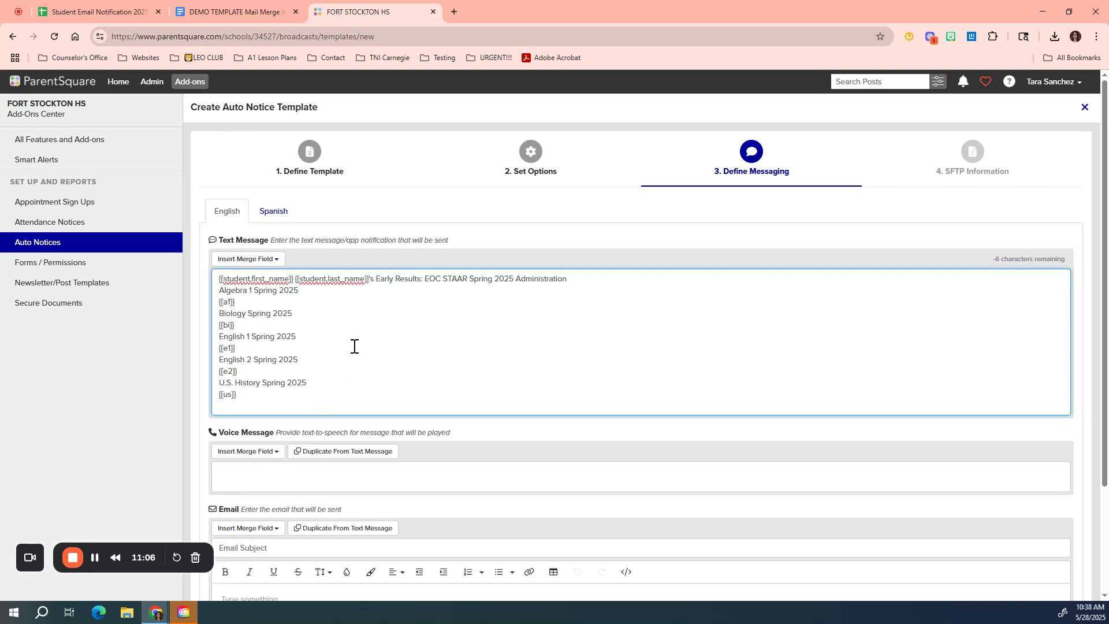
Step: Open the merge field list to review the available system and CSV fields
click(258, 264)
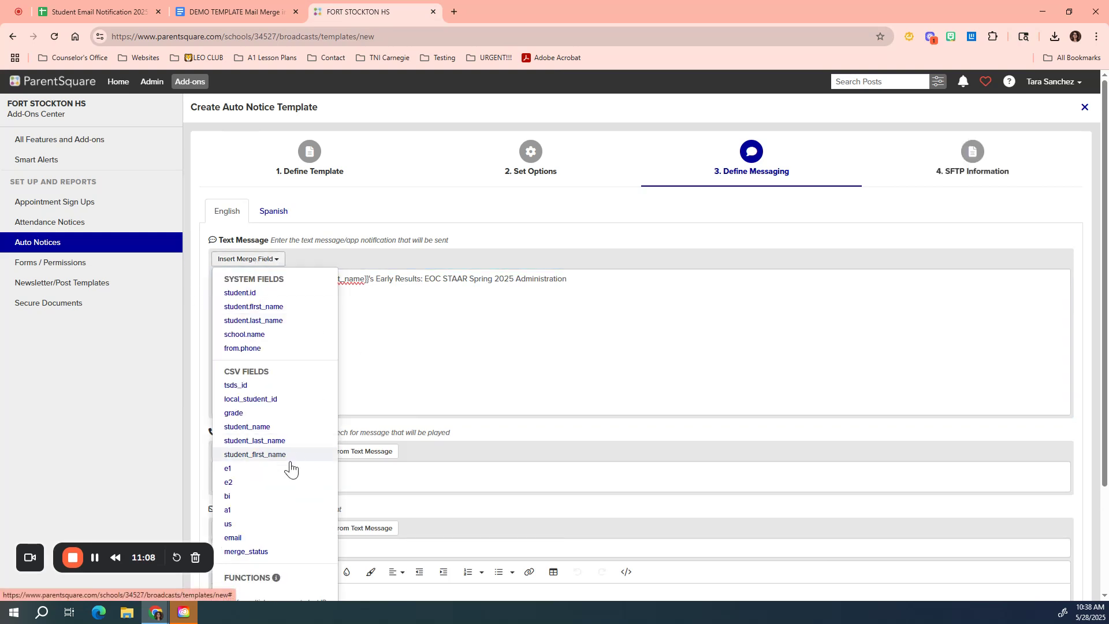
scroll(289, 471, down, 1)
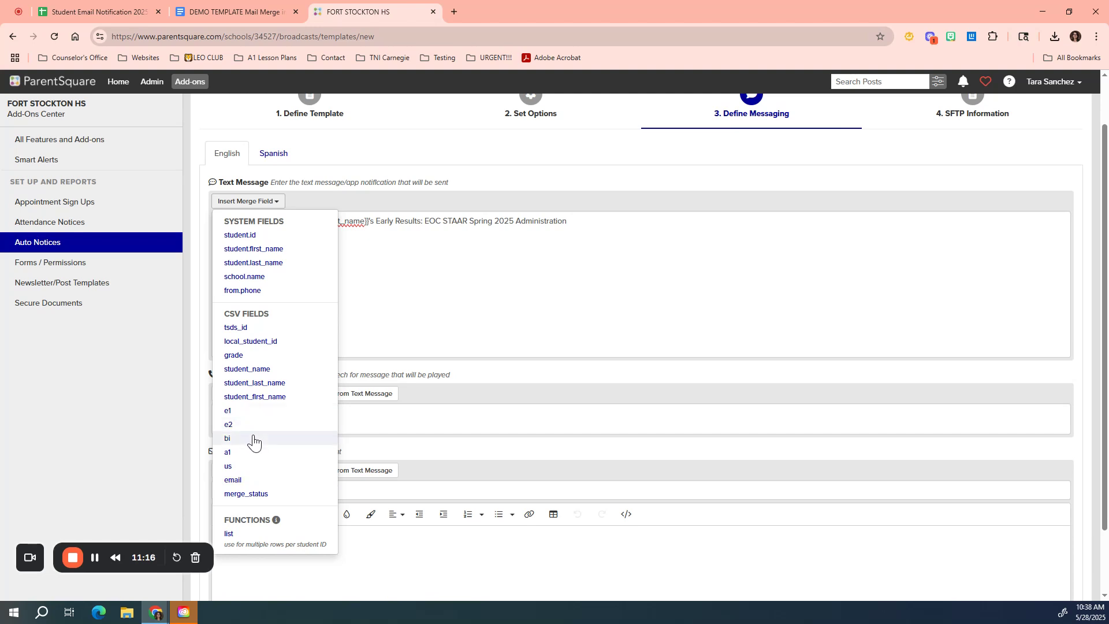
click(253, 466)
Step: Remove the extra blank line at the end of the pasted text message
click(408, 269)
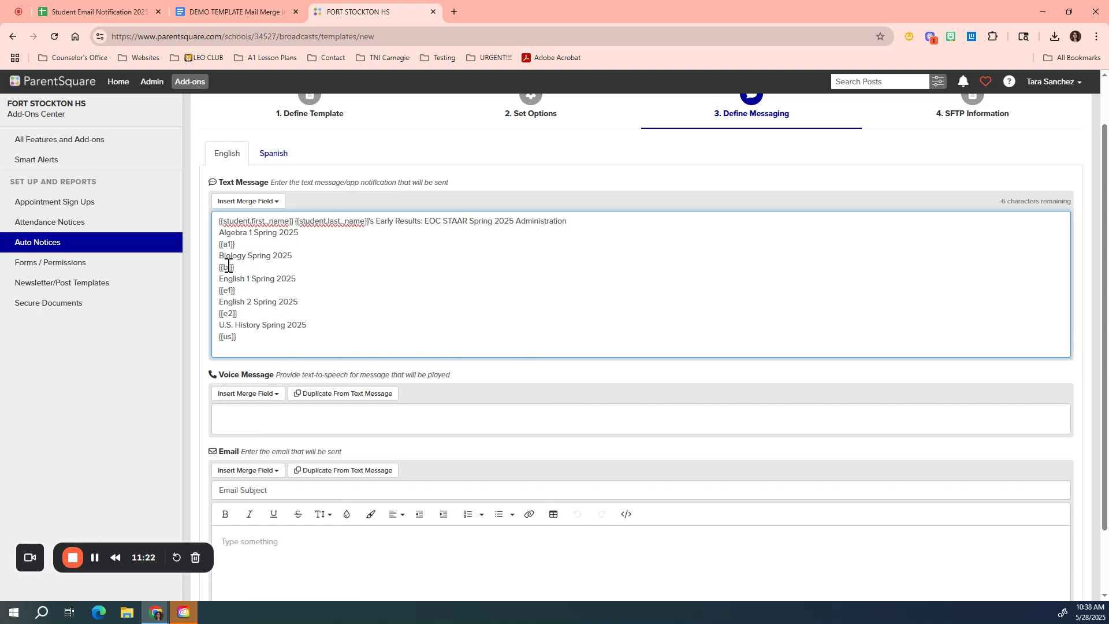
drag(311, 231, 218, 244)
click(254, 344)
key(BackSpace)
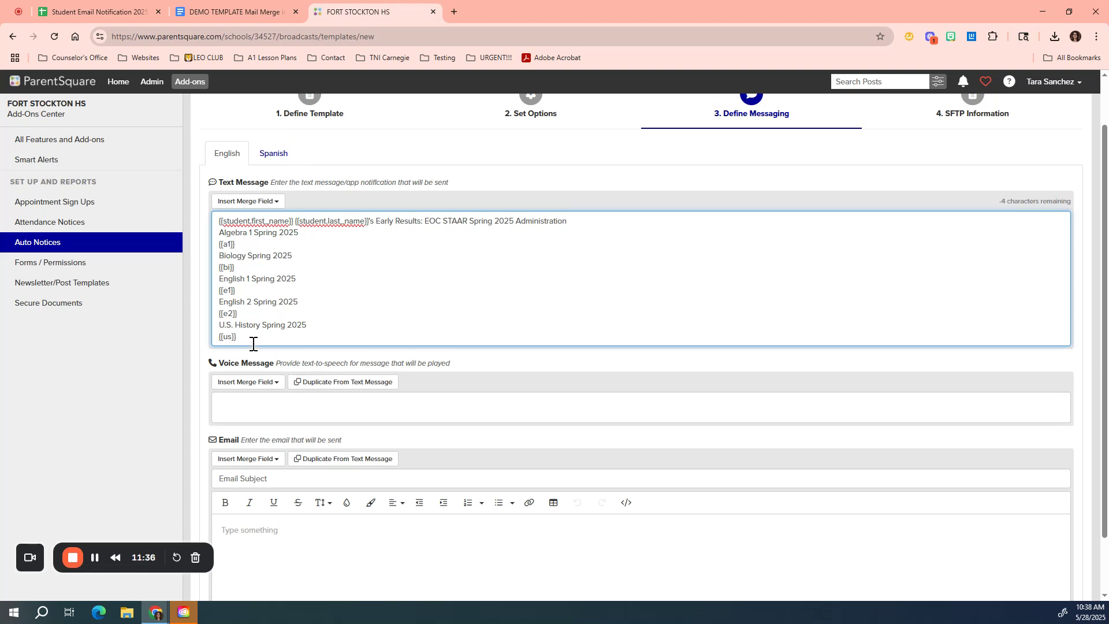
Step: Copy the Voice Message block from the template and paste it into the Voice Message field without a trailing blank line
click(250, 14)
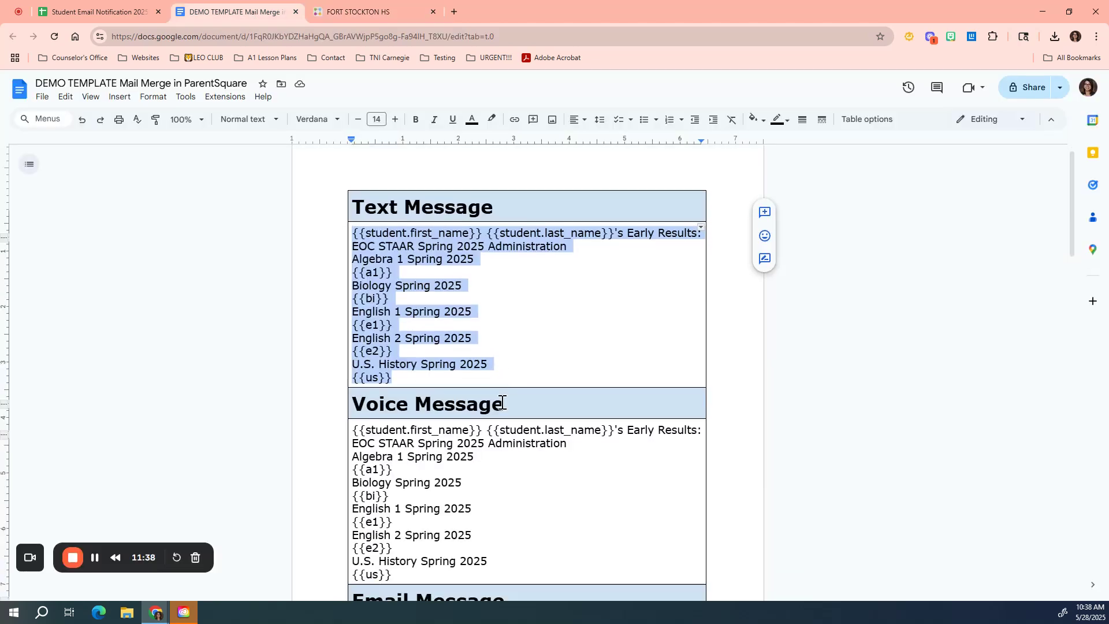
scroll(502, 402, down, 3)
drag(354, 288, 391, 431)
key(ctrl+c)
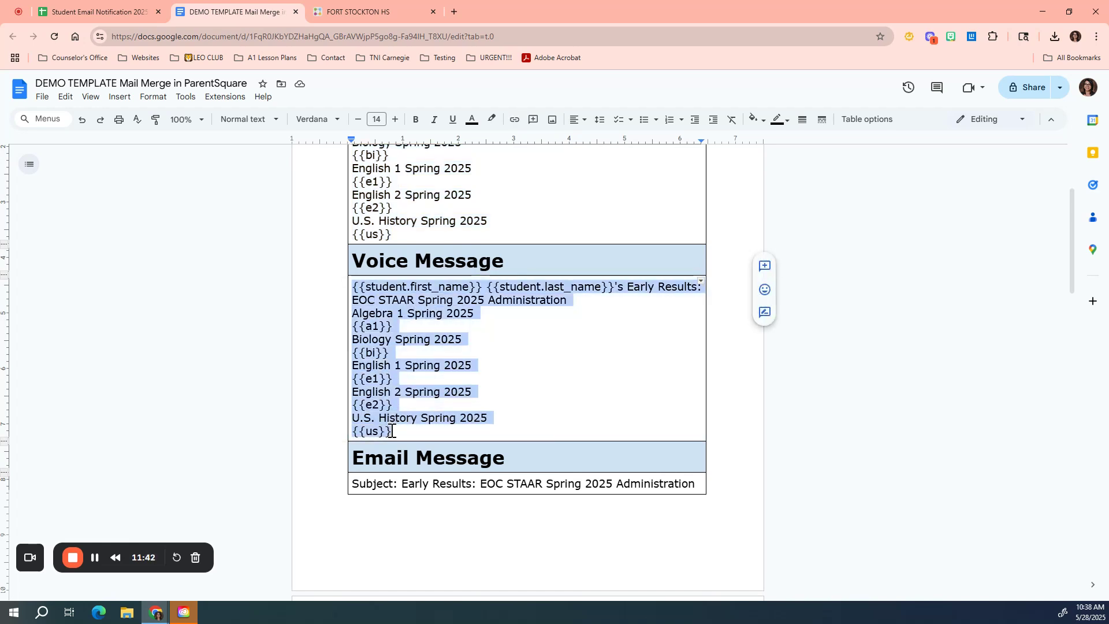
click(323, 17)
click(232, 407)
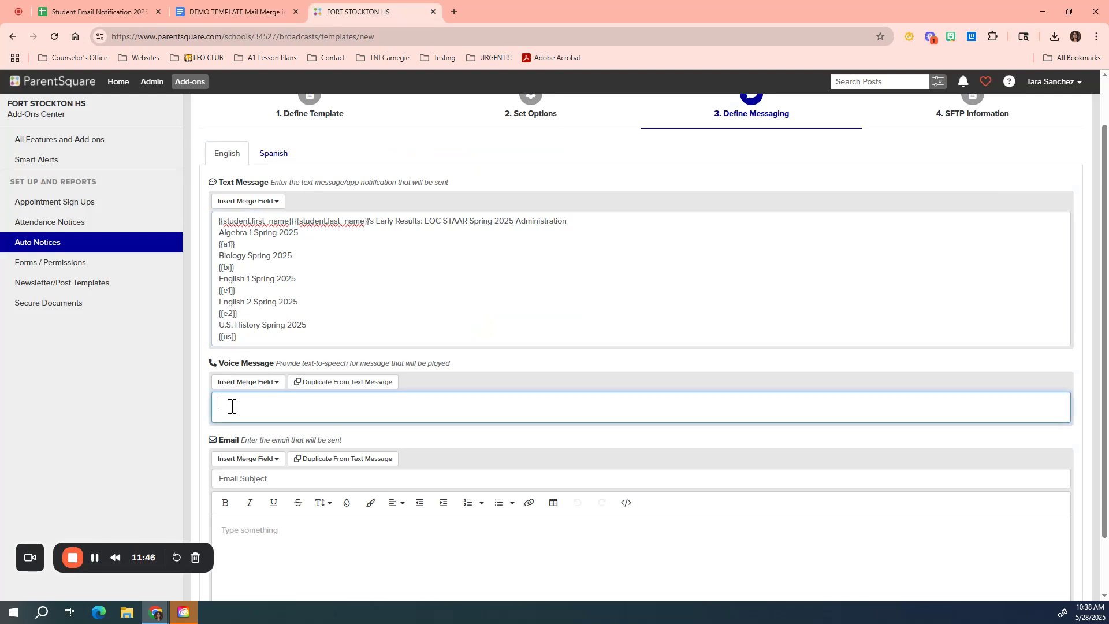
key(ctrl+v)
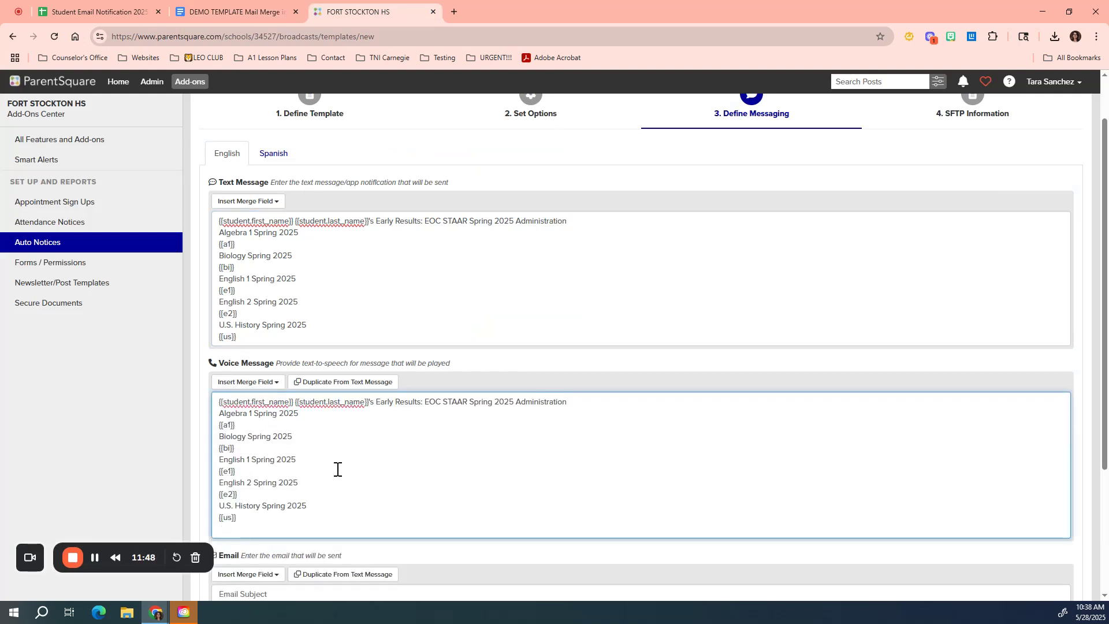
key(BackSpace)
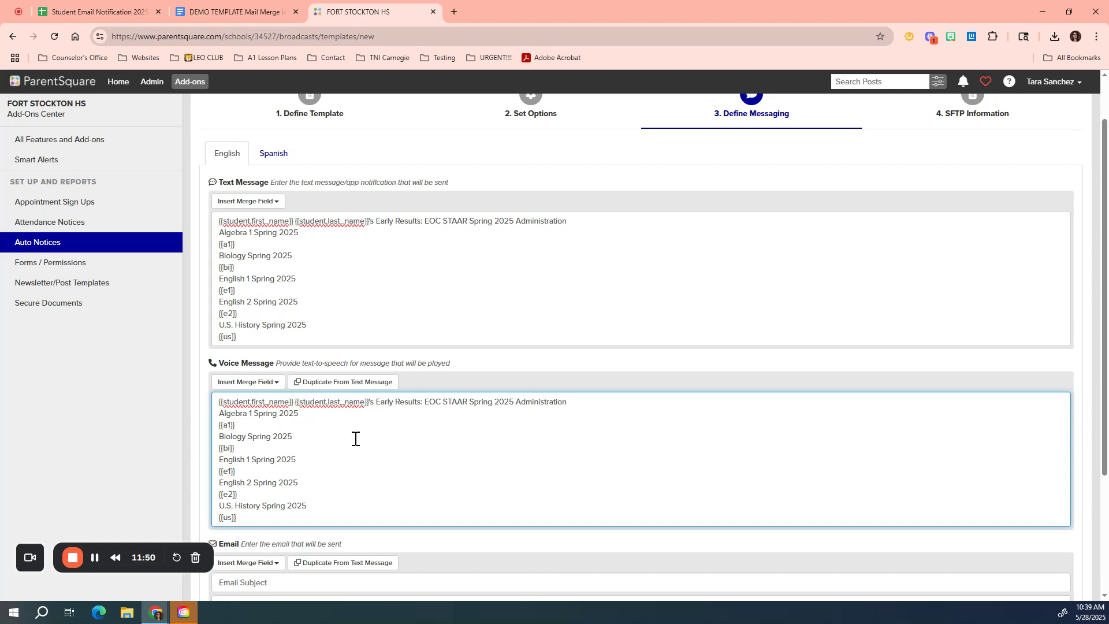
Step: Copy the subject 'Early Results: EOC STAAR Spring 2025 Administration' from the template into the Email Subject field
scroll(355, 439, down, 2)
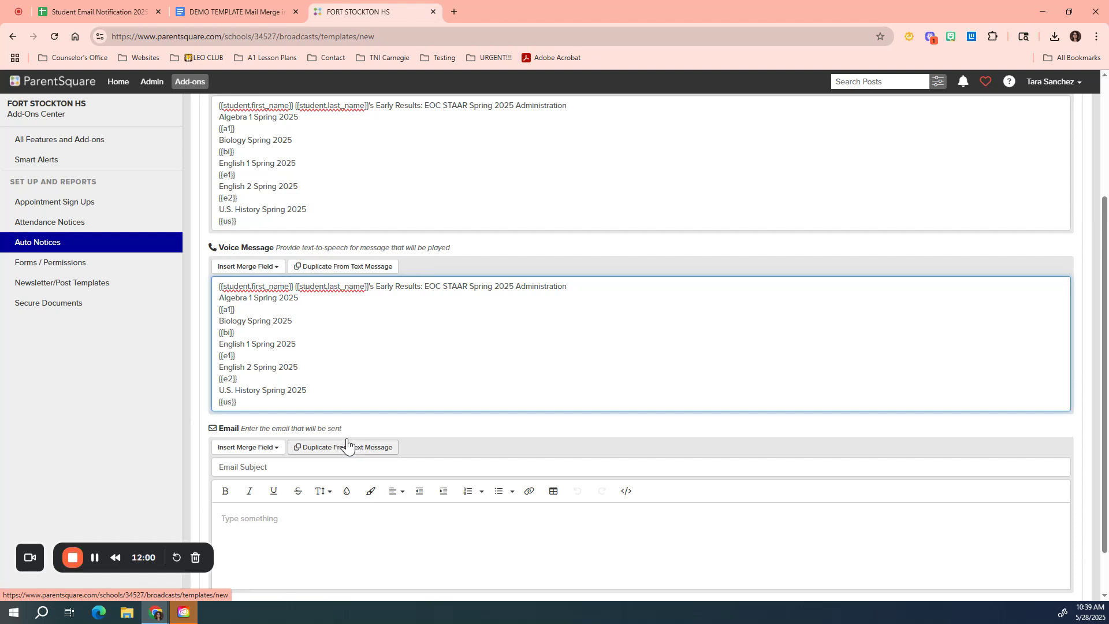
scroll(336, 353, down, 1)
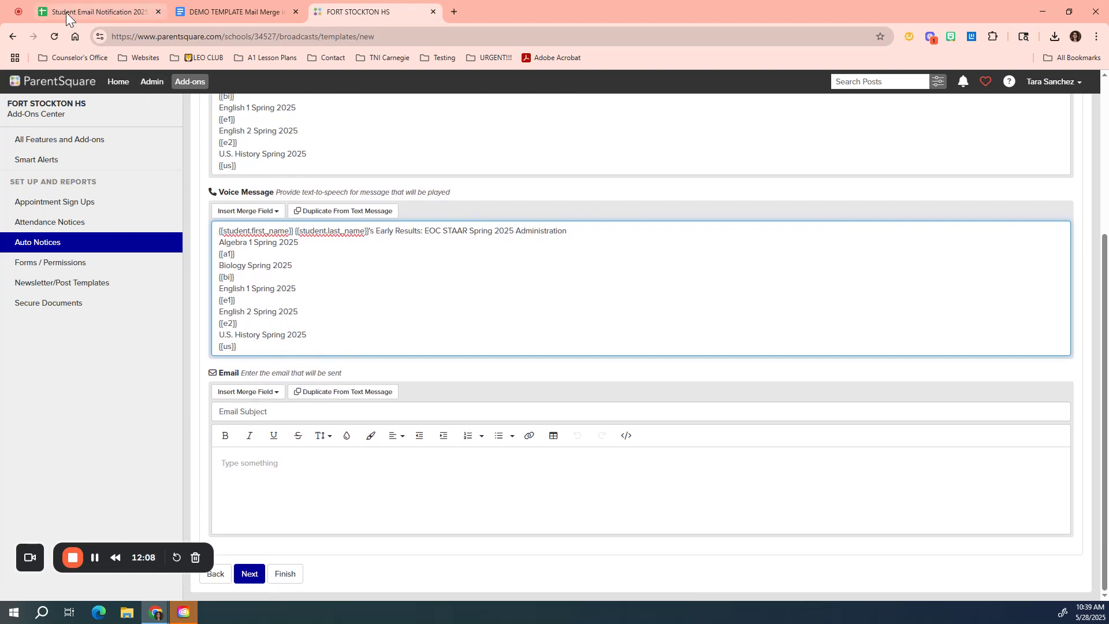
click(202, 11)
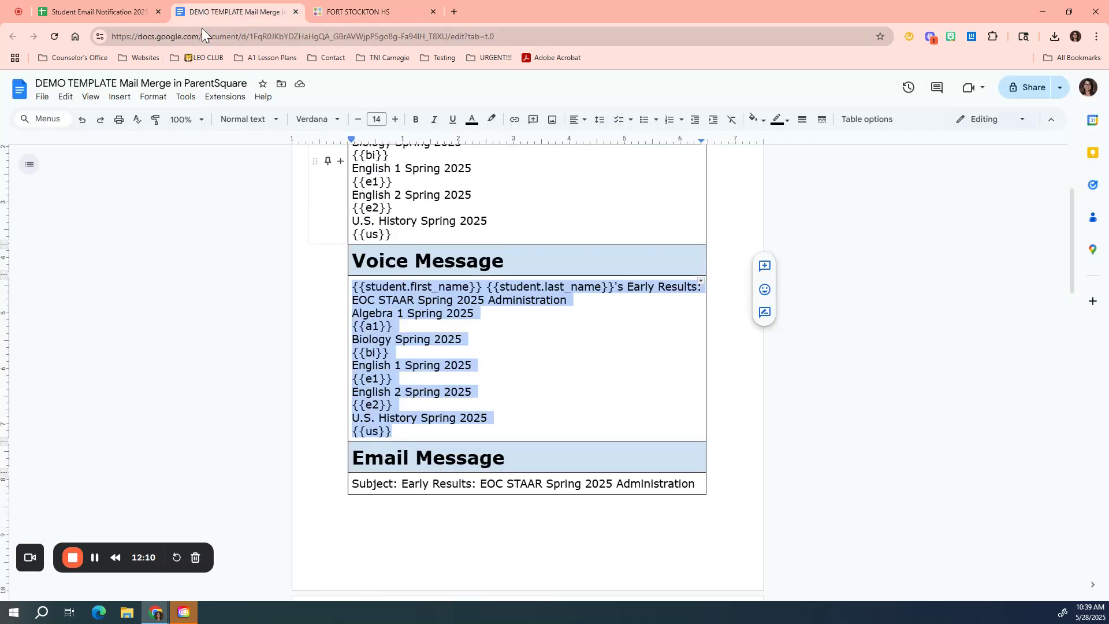
scroll(322, 476, down, 1)
scroll(322, 476, down, 3)
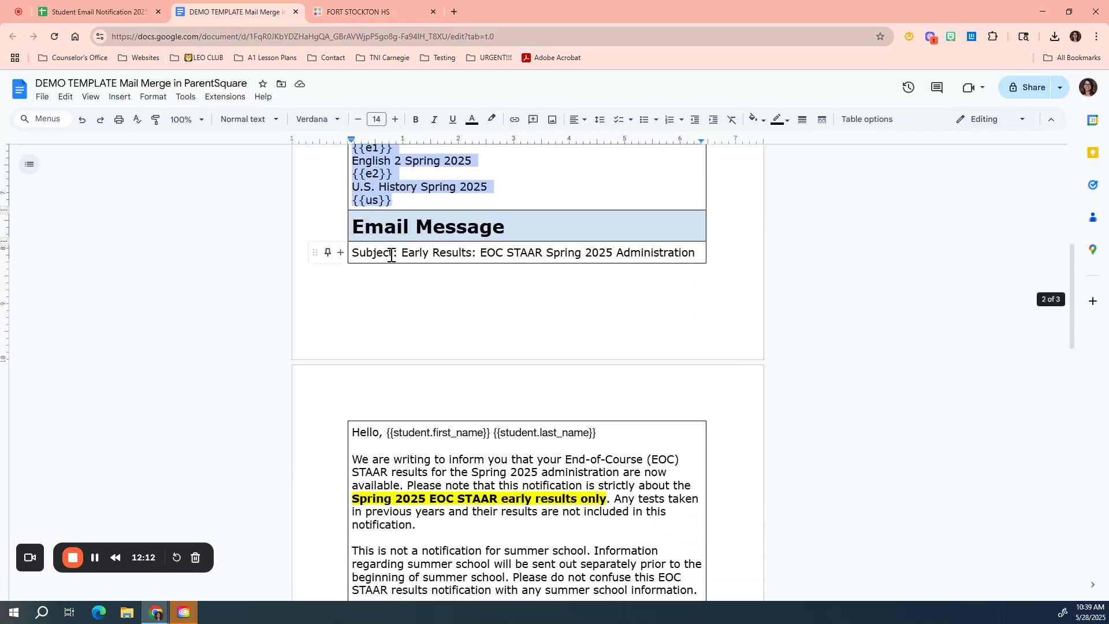
drag(403, 255, 695, 249)
key(ctrl+c)
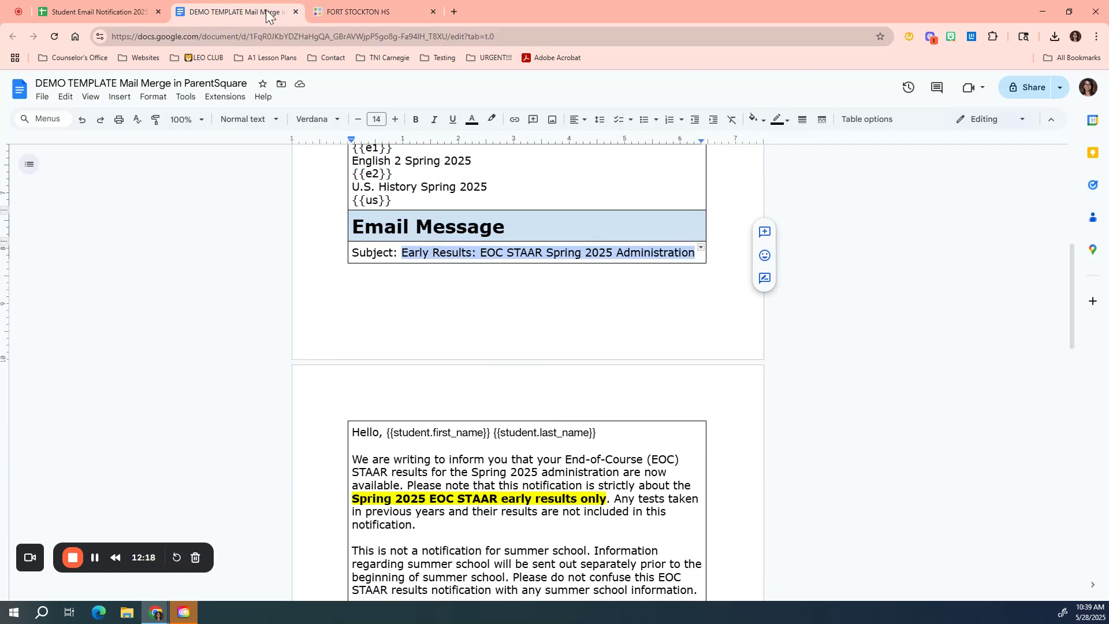
click(353, 13)
click(268, 412)
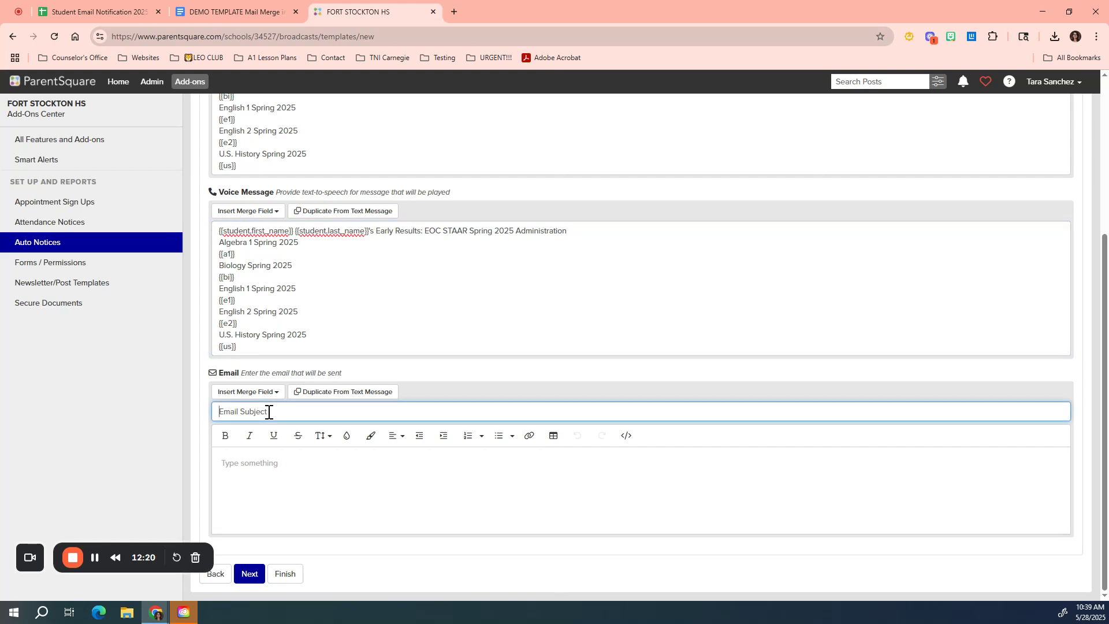
key(ctrl+v)
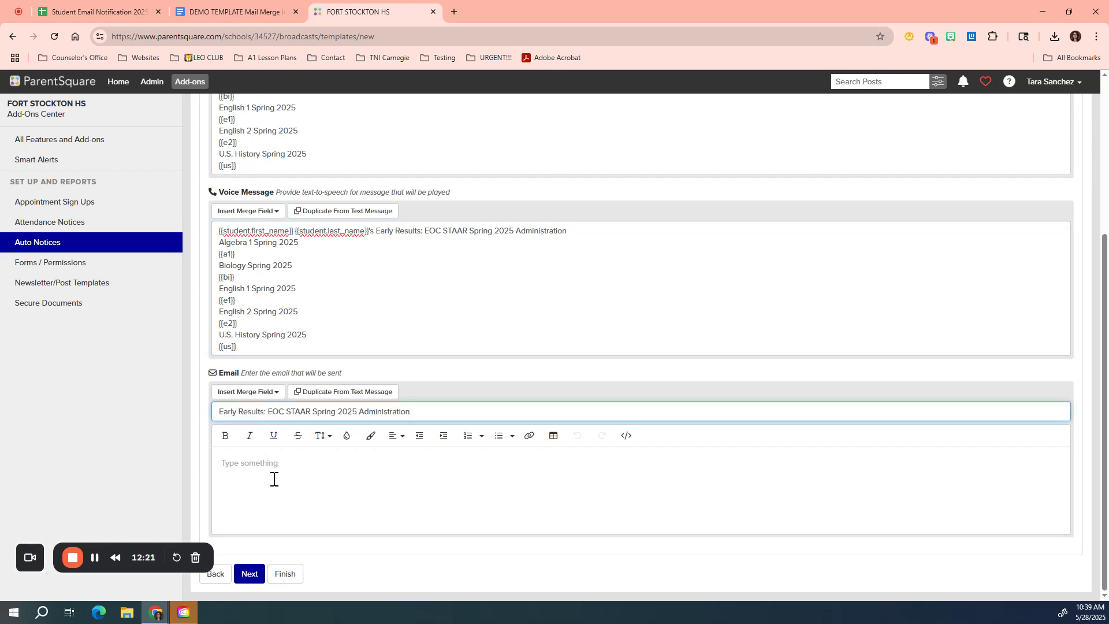
Step: Copy the full email body with the results table from the template and paste it into the email editor
click(203, 13)
scroll(322, 310, down, 4)
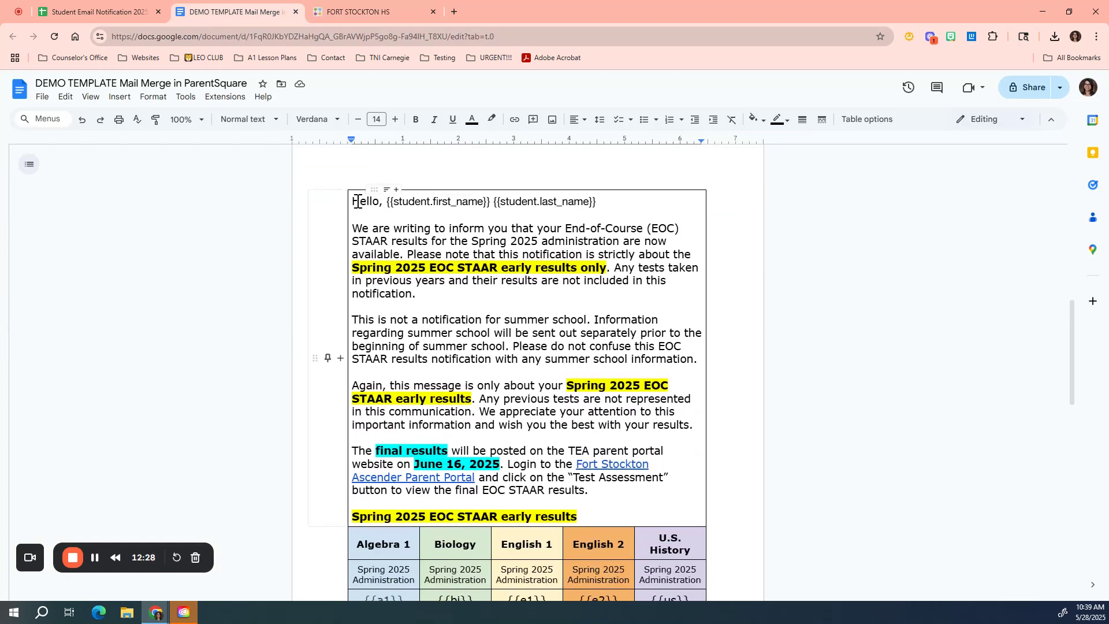
drag(355, 201, 682, 516)
scroll(498, 403, down, 4)
scroll(515, 458, down, 2)
scroll(599, 503, down, 1)
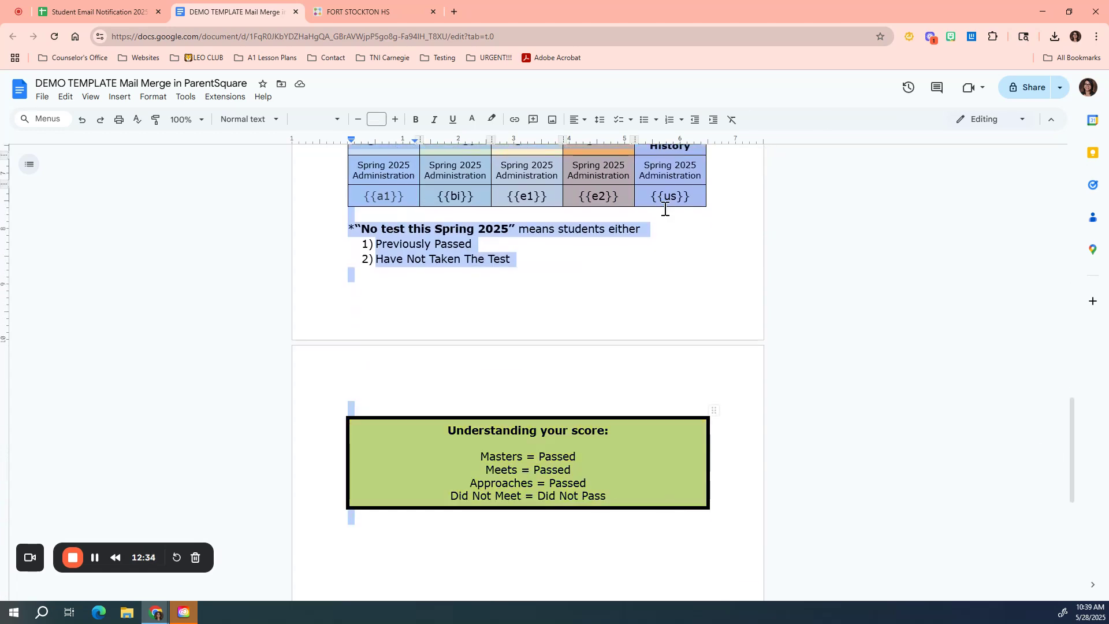
click(366, 11)
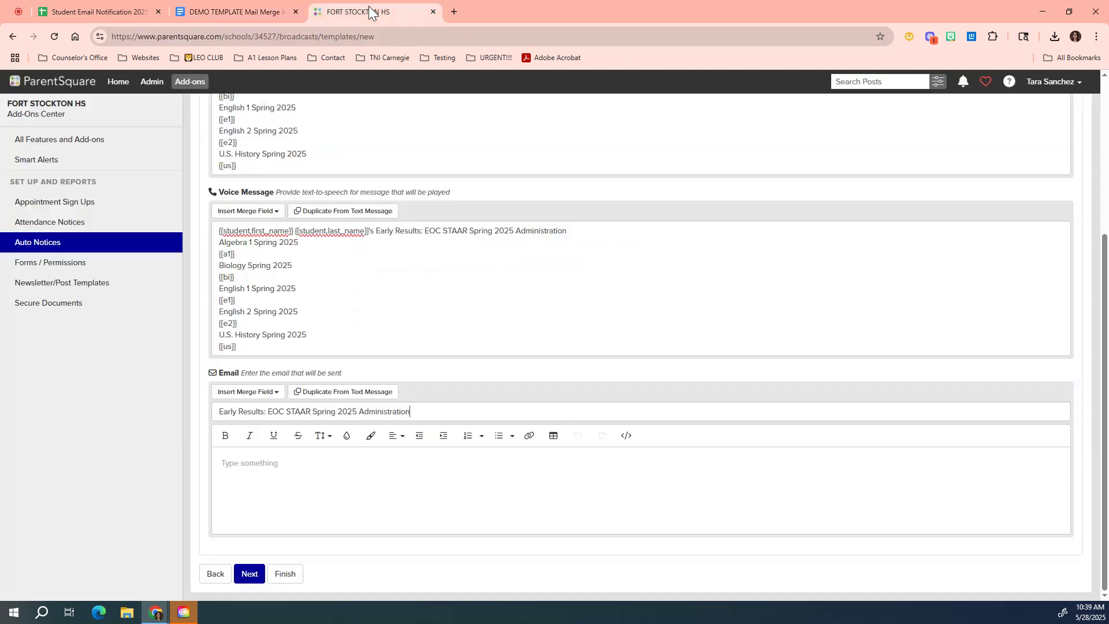
click(257, 481)
key(ctrl+v)
scroll(289, 483, down, 4)
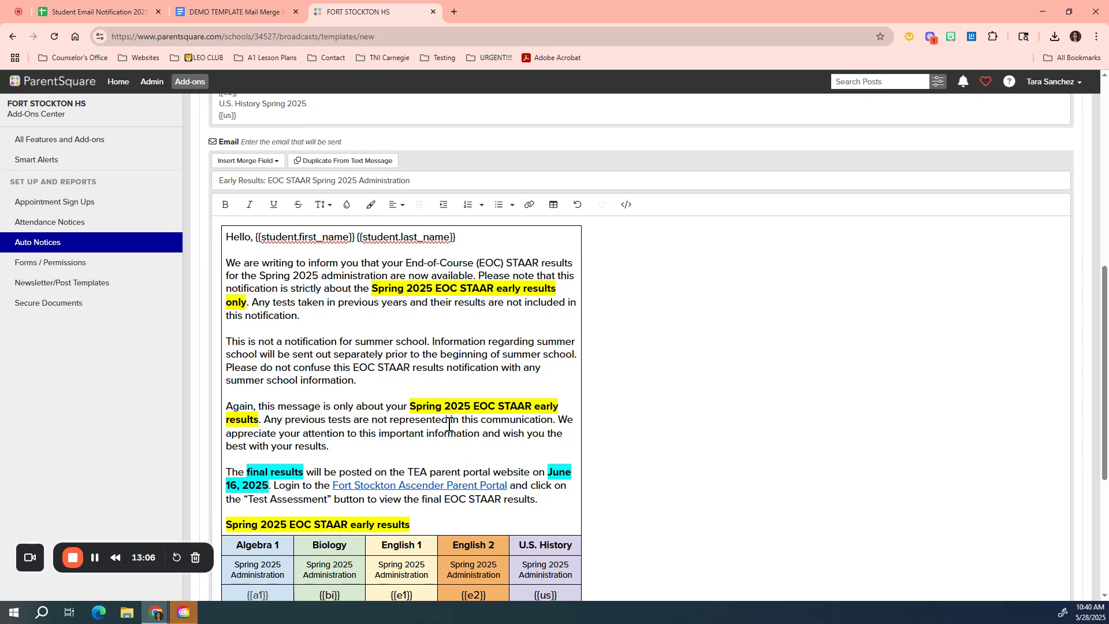
scroll(448, 424, down, 2)
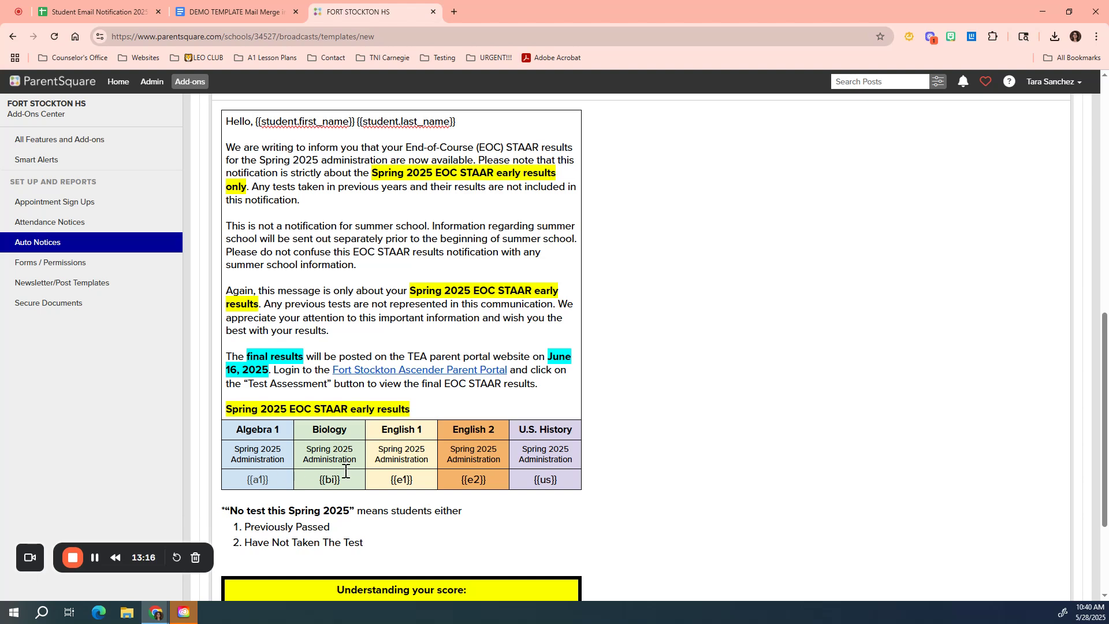
Step: Compare the spreadsheet's 'No test this Spring 2025' XLOOKUP default with the matching footnote in the template
click(95, 12)
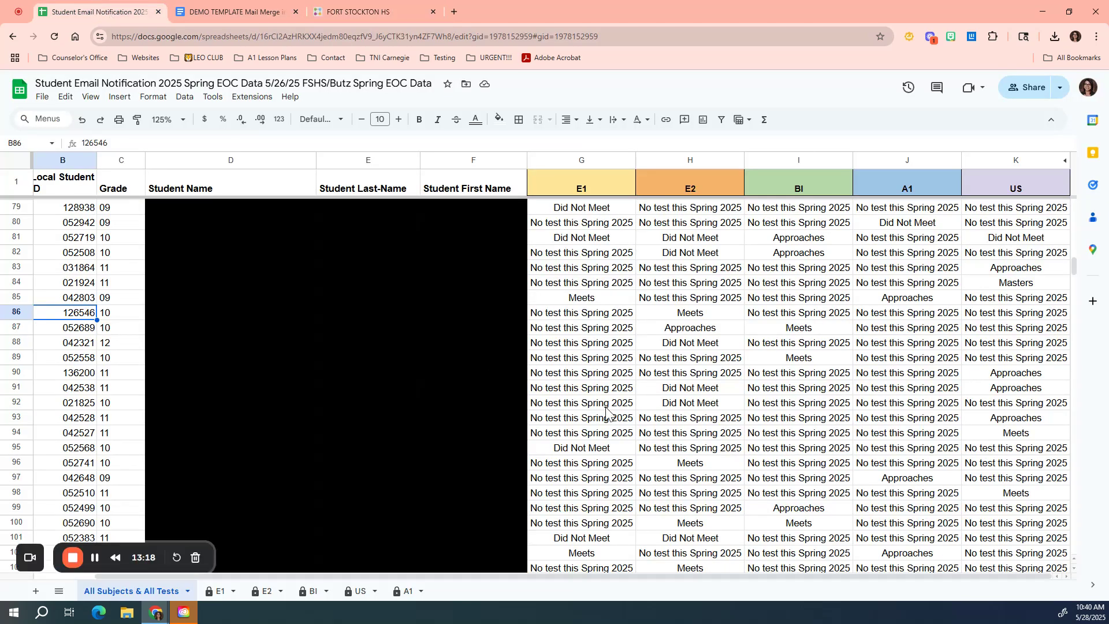
click(571, 345)
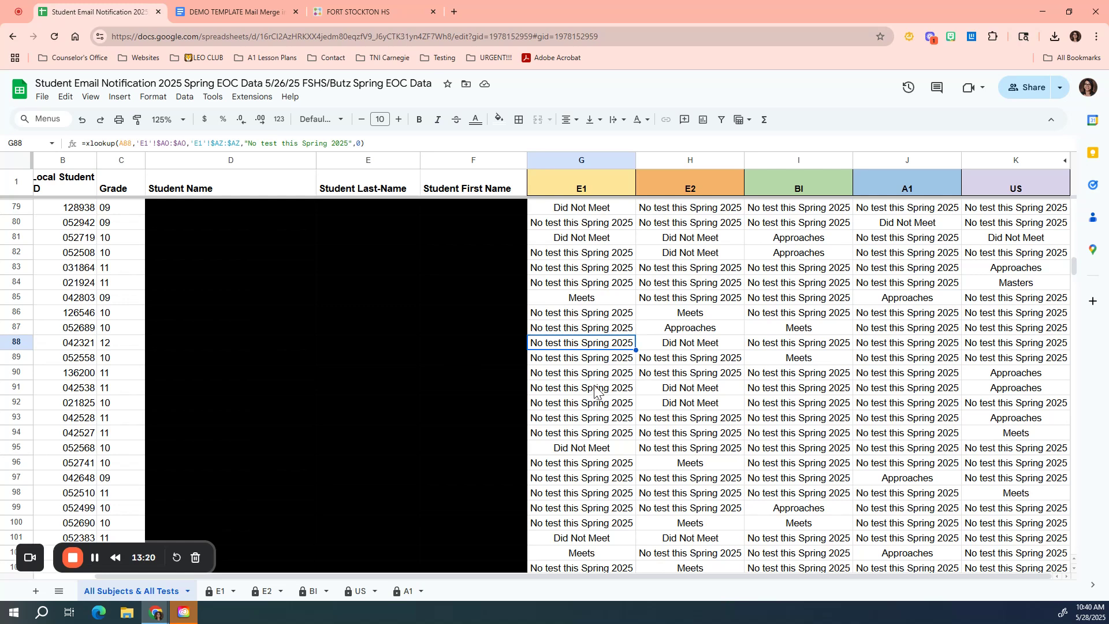
click(248, 11)
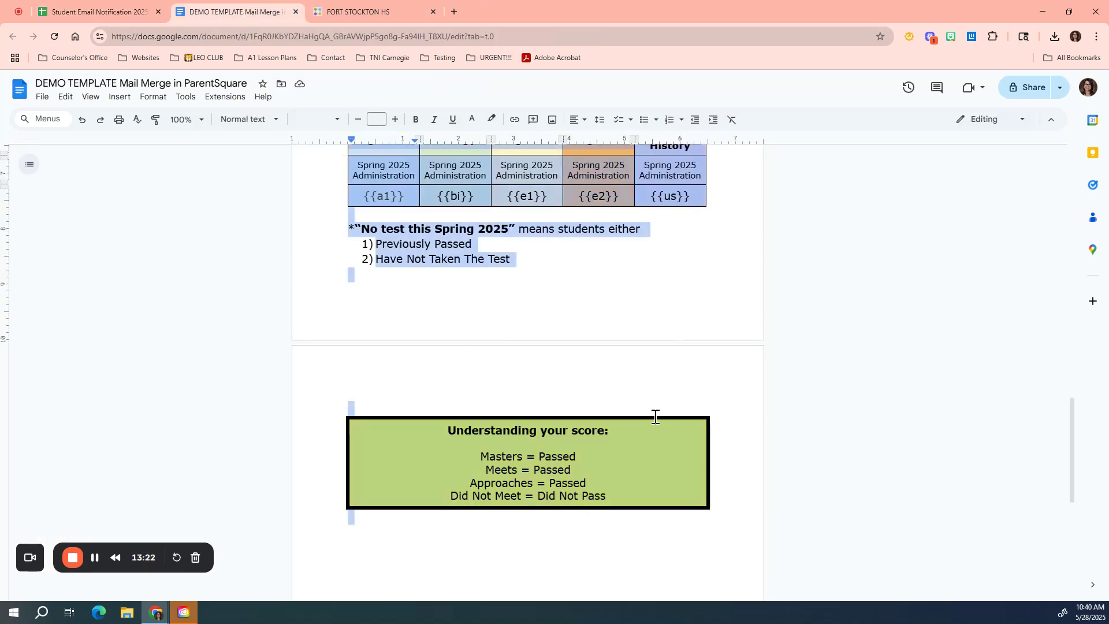
click(636, 455)
scroll(530, 215, up, 1)
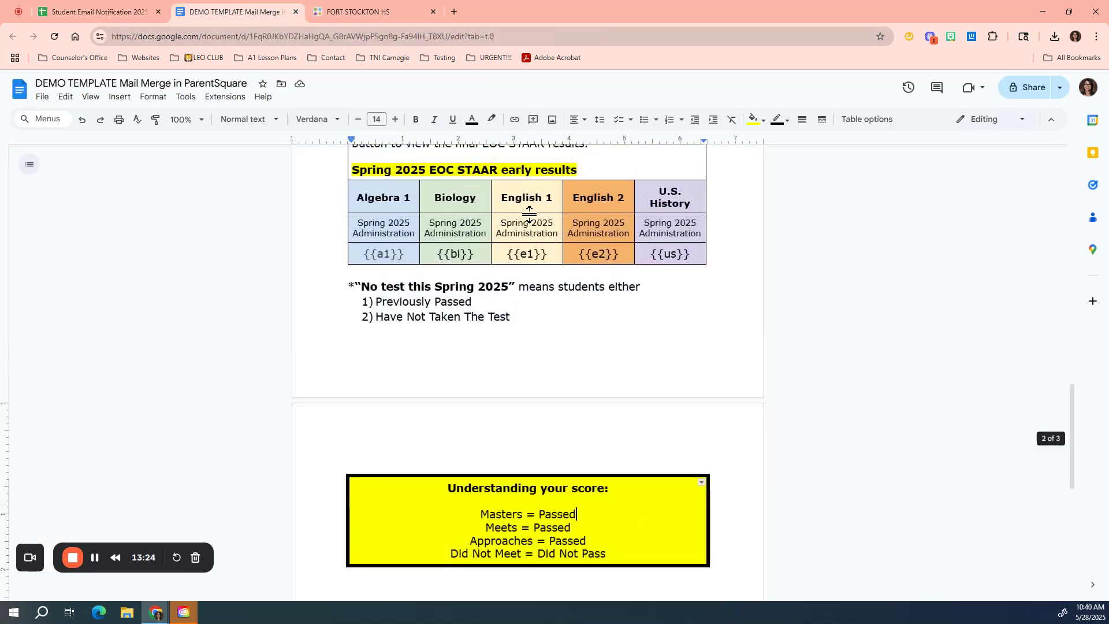
scroll(529, 215, up, 1)
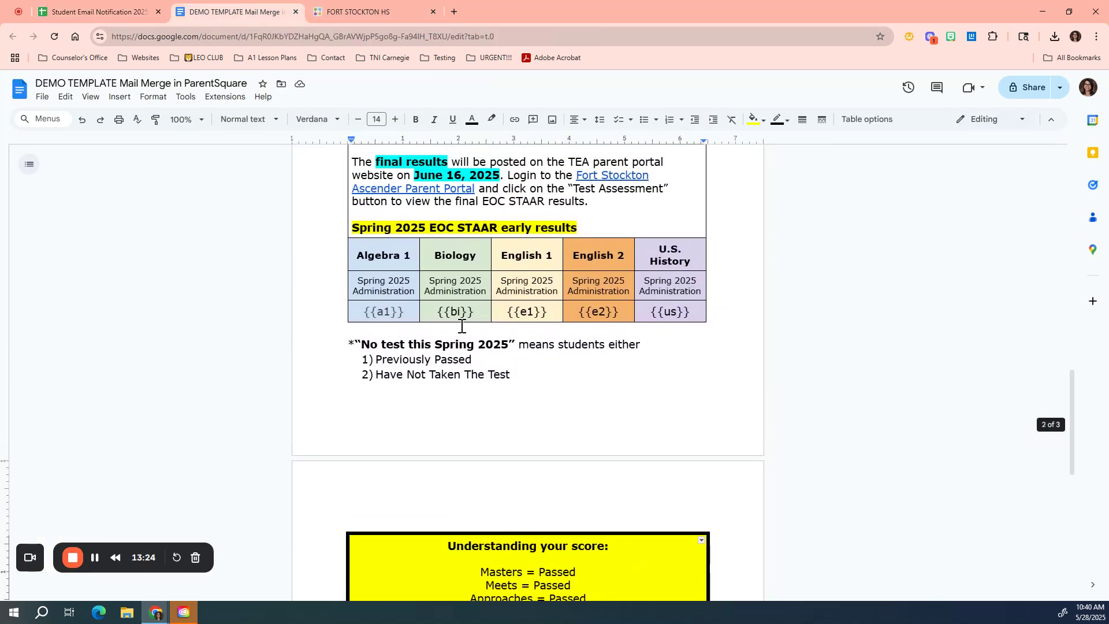
click(361, 341)
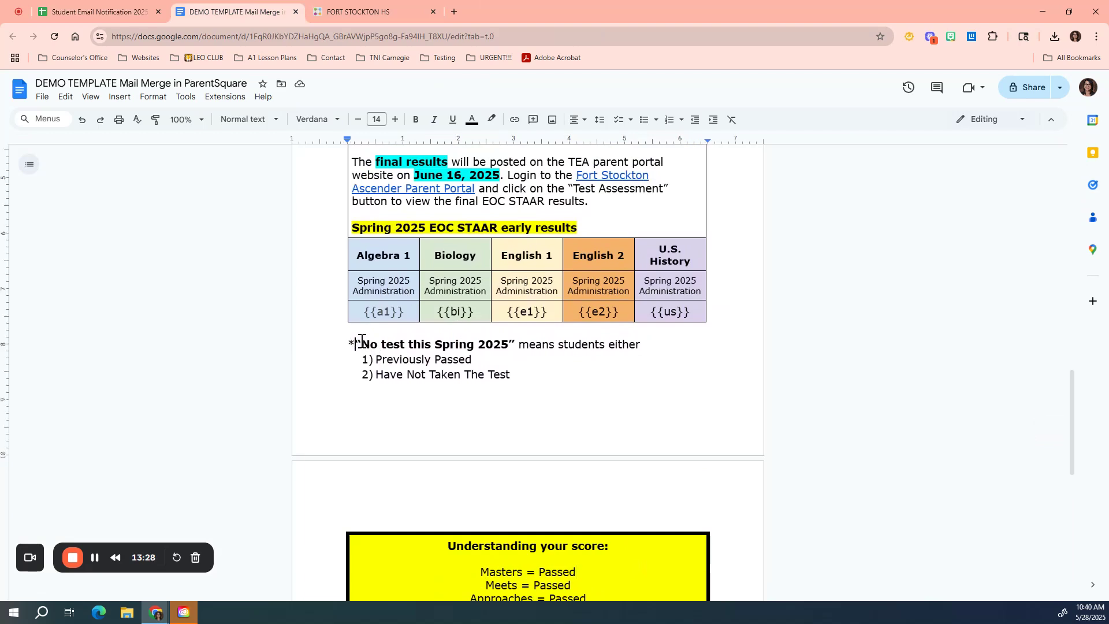
drag(361, 341, 424, 347)
drag(449, 346, 621, 369)
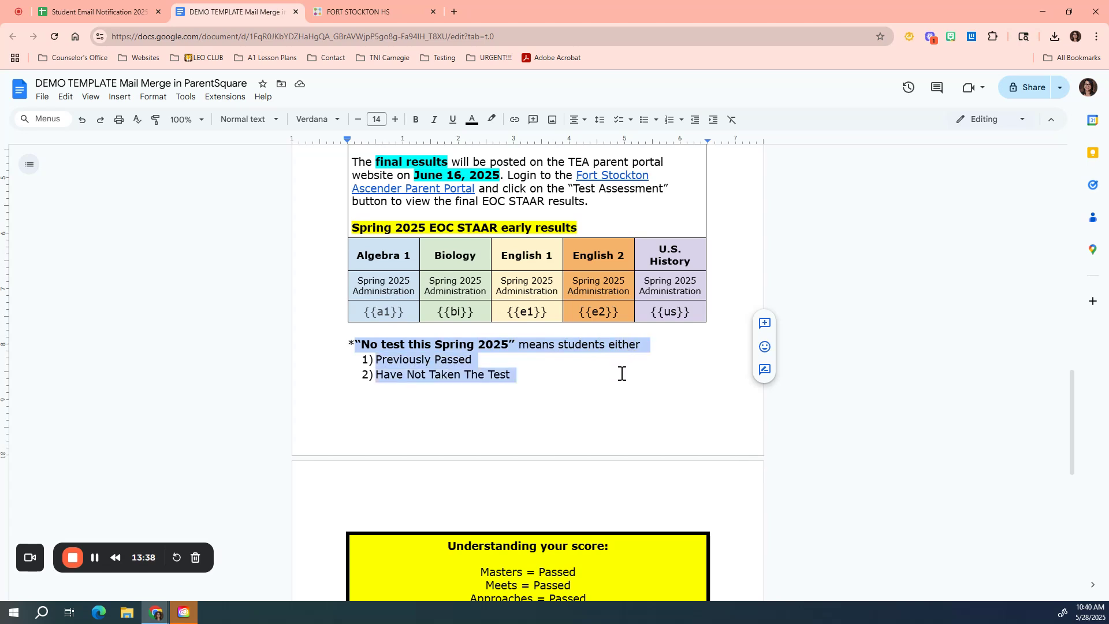
Step: Go over the 'Understanding your score' key at the end of the template
click(622, 373)
scroll(620, 372, down, 3)
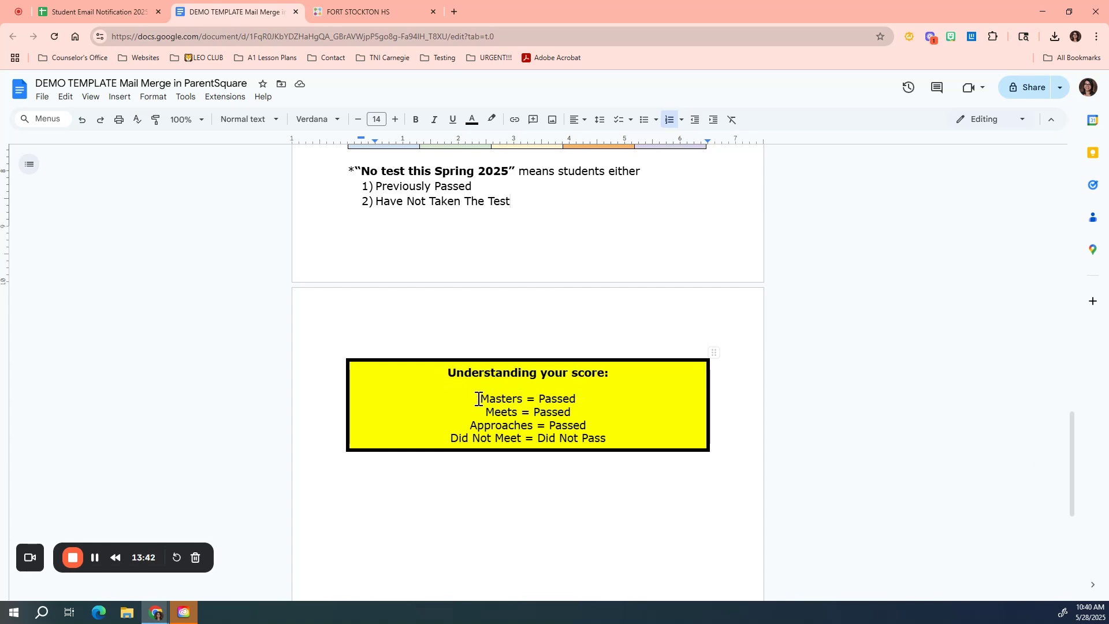
drag(478, 399, 608, 438)
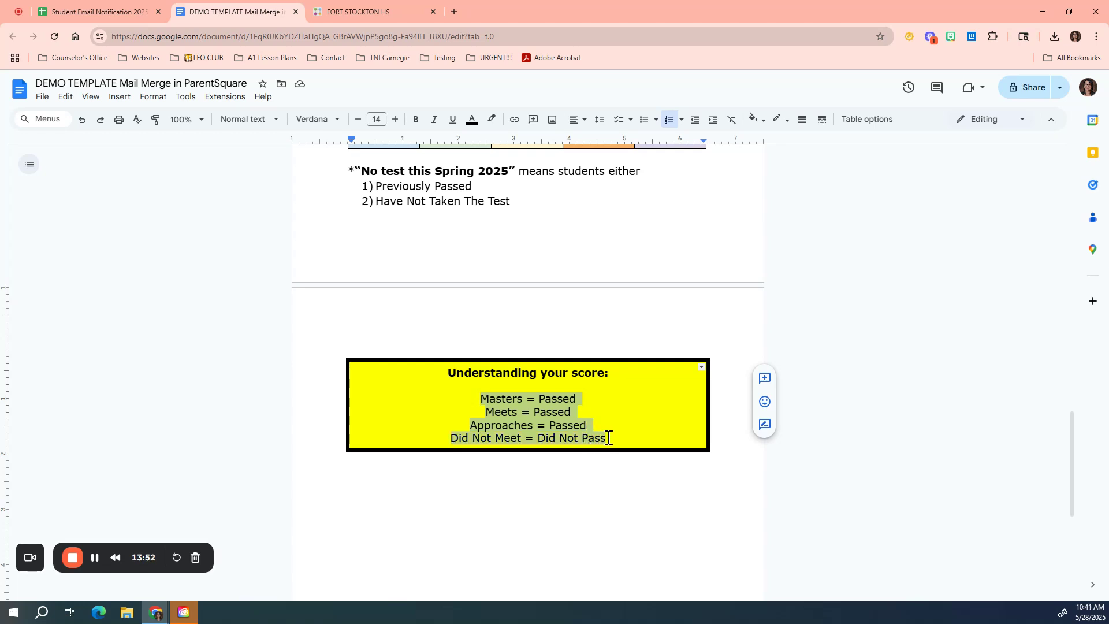
click(534, 422)
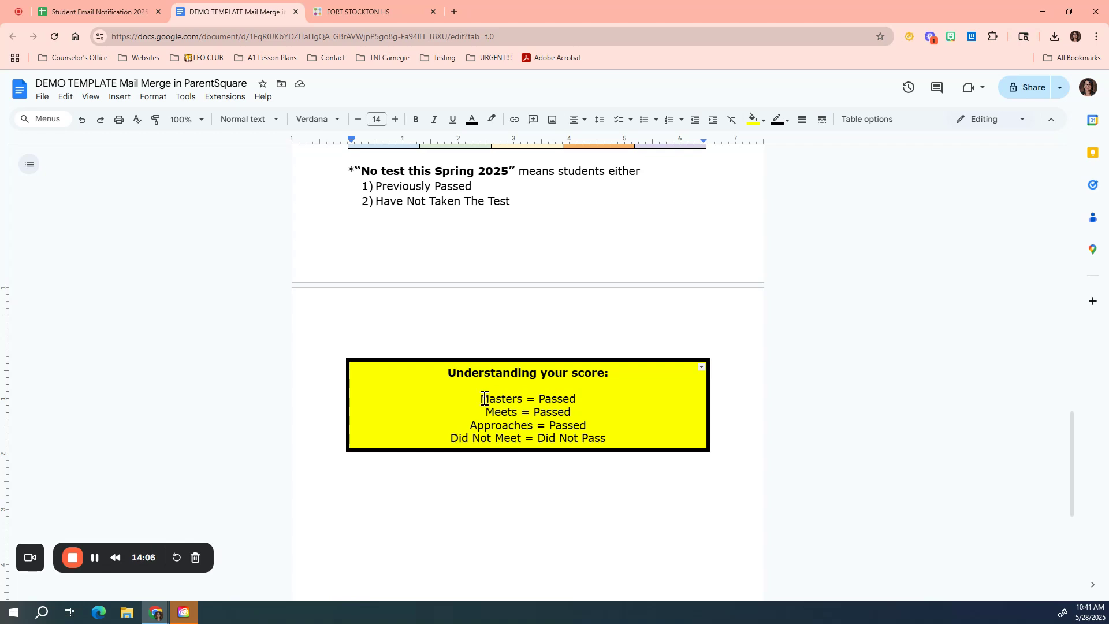
drag(481, 399, 589, 421)
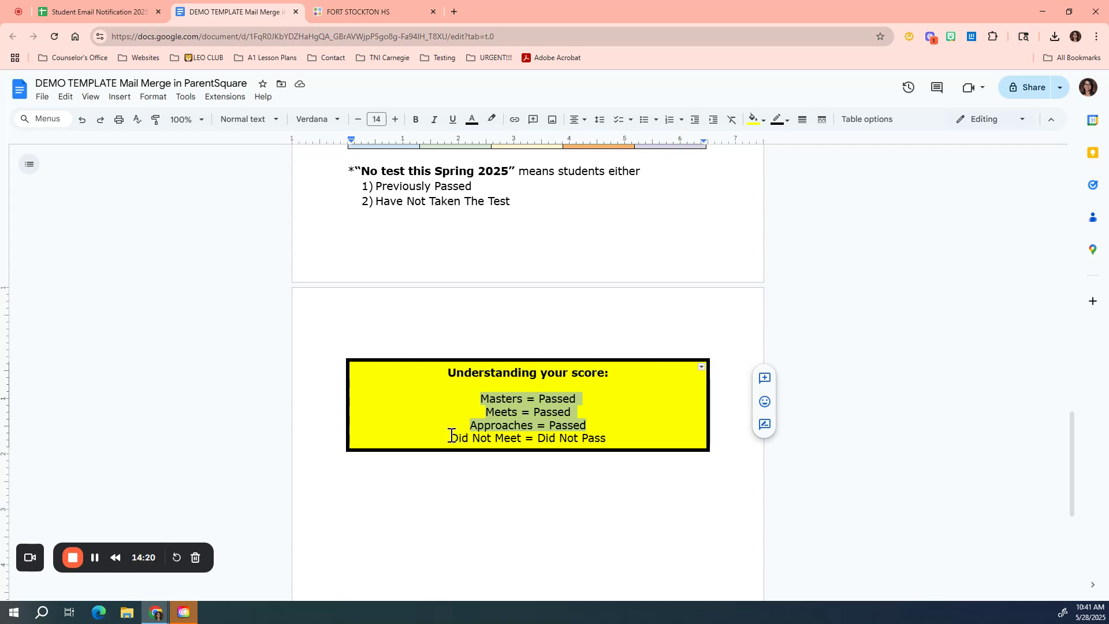
drag(452, 438, 609, 444)
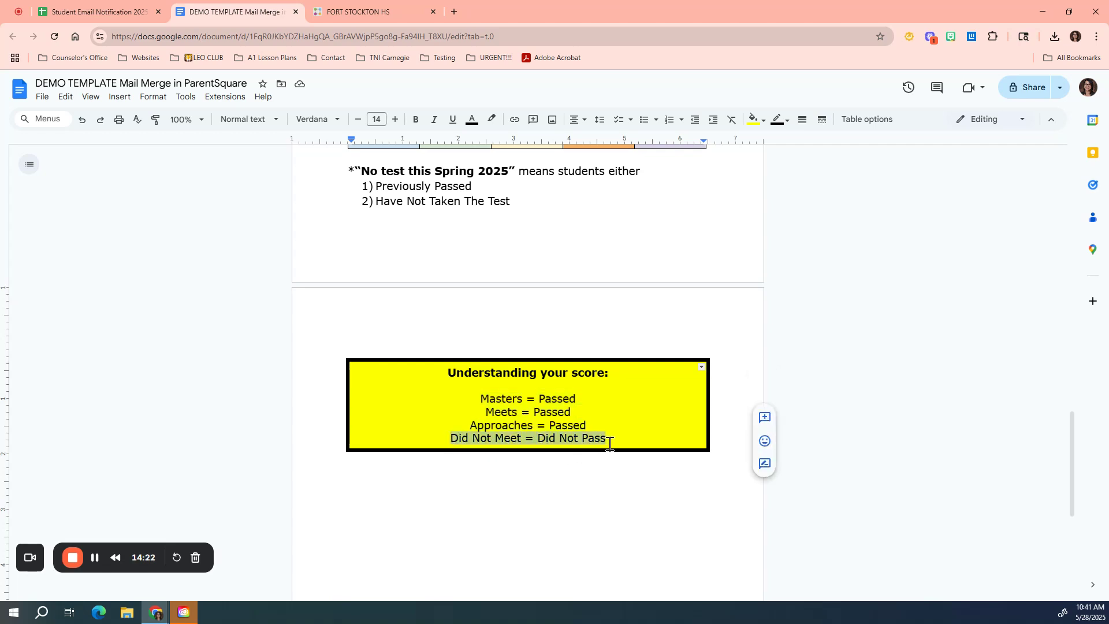
scroll(484, 375, up, 10)
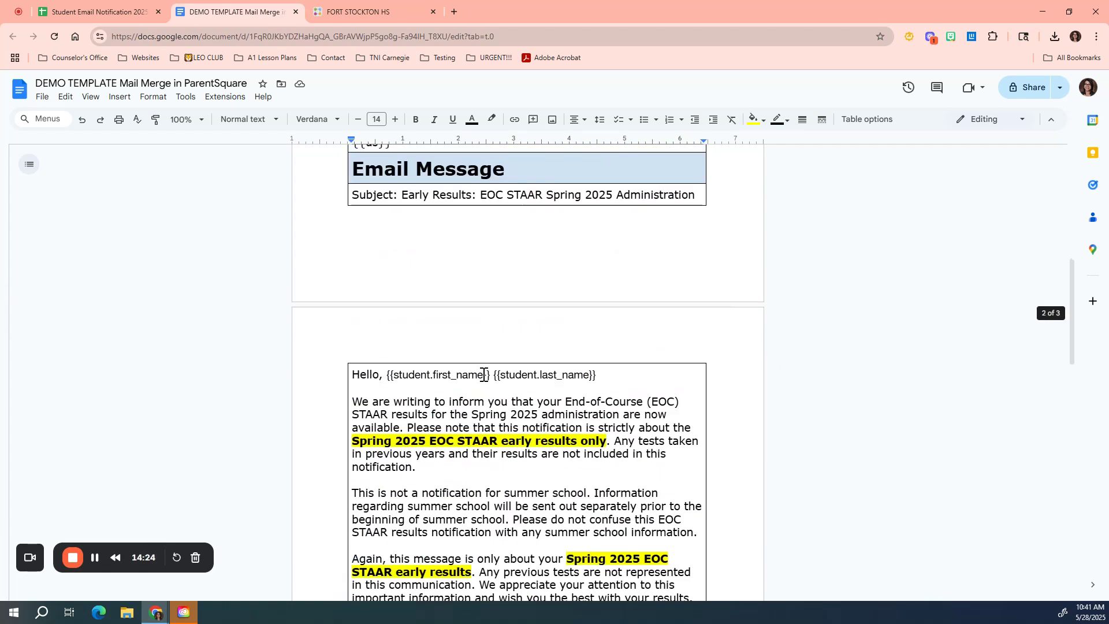
Step: Check the pasted email body in ParentSquare and continue to the SFTP Information step
click(345, 13)
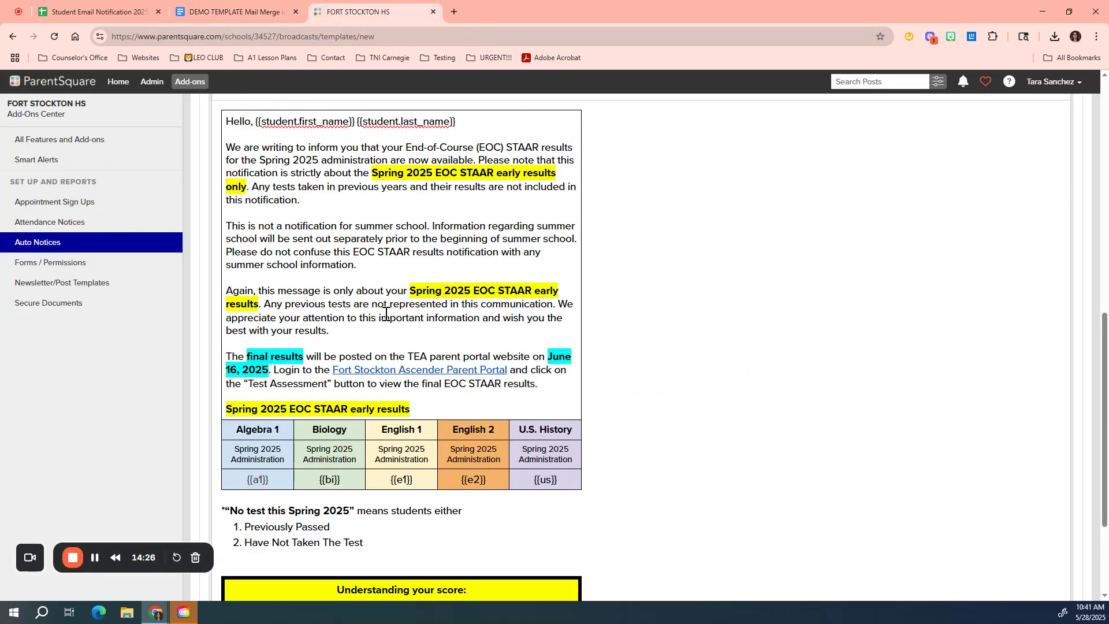
scroll(385, 314, down, 3)
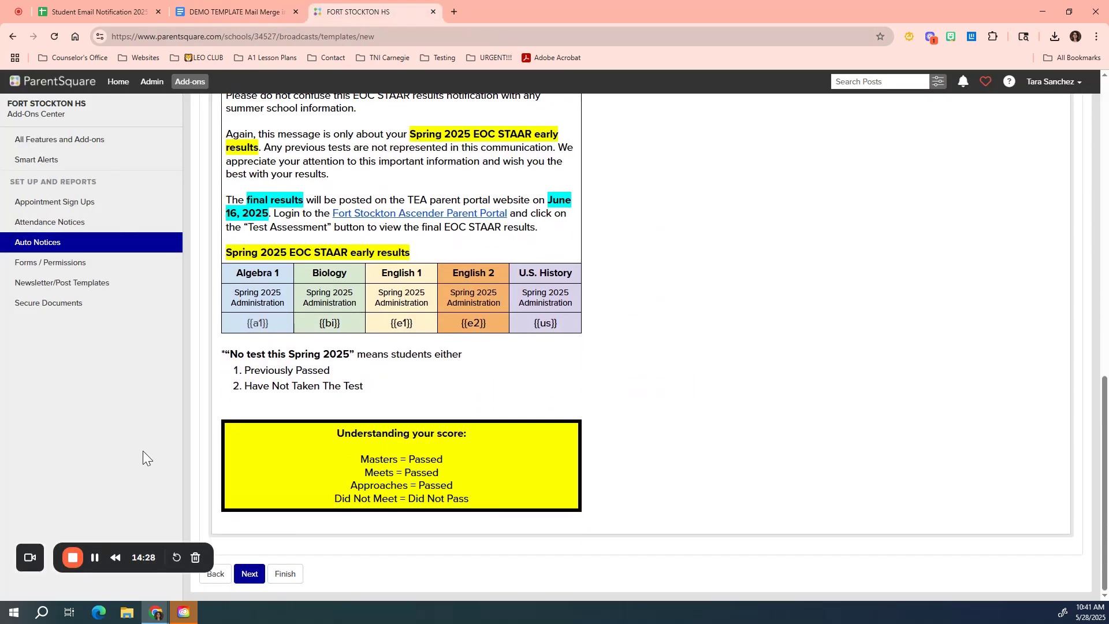
click(252, 575)
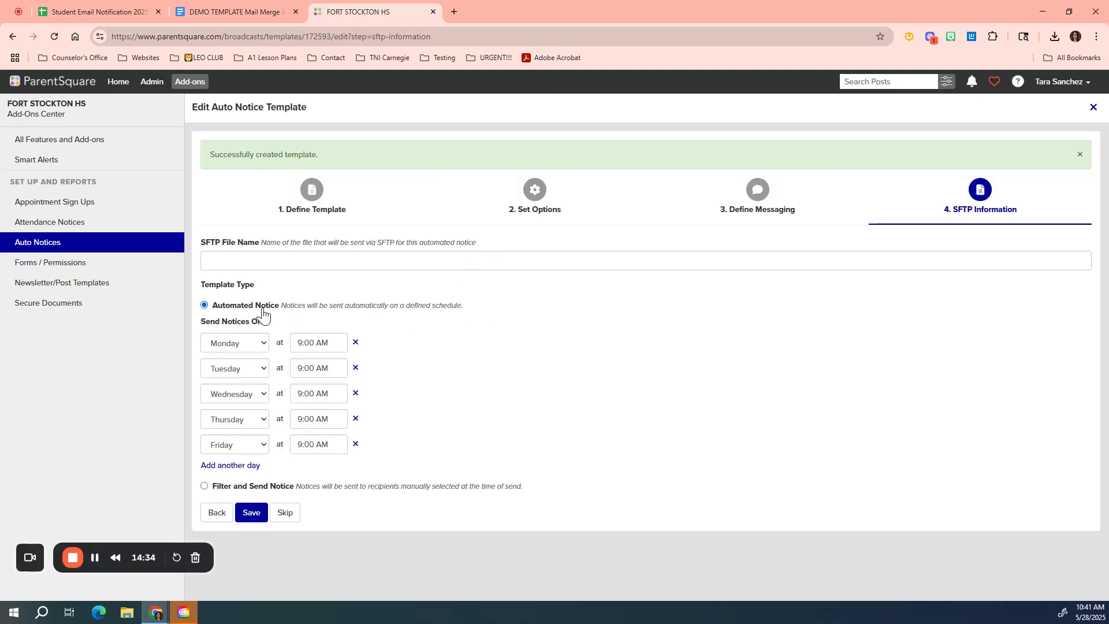
Step: Try to save the SFTP information with 'Early Results: EOC STAAR Spring 2025 Administration' as file name, then with it empty
click(227, 262)
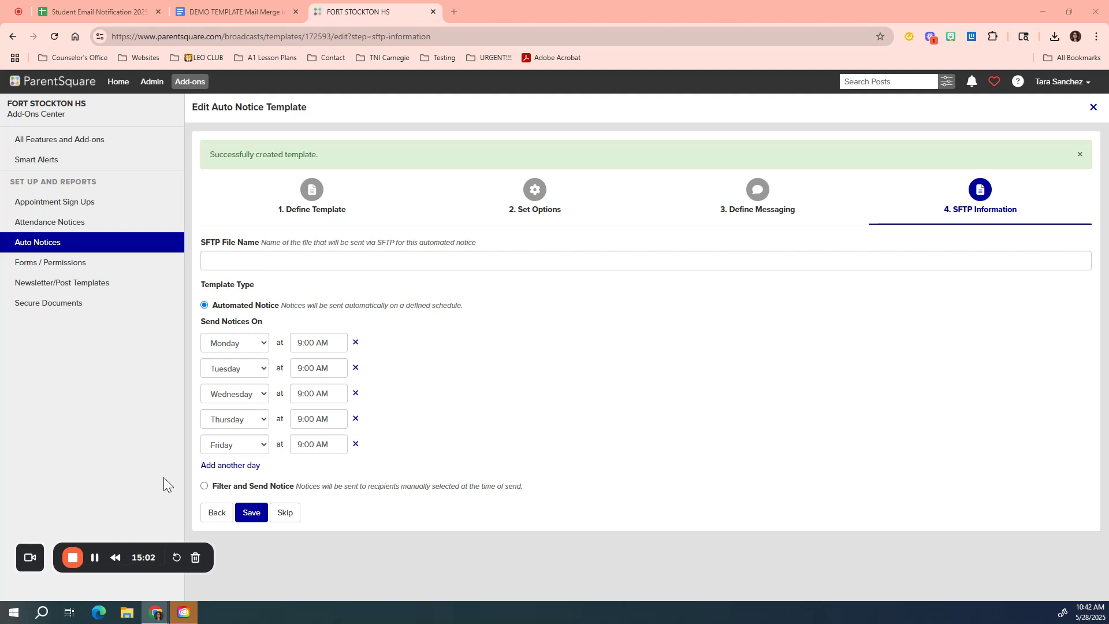
click(302, 261)
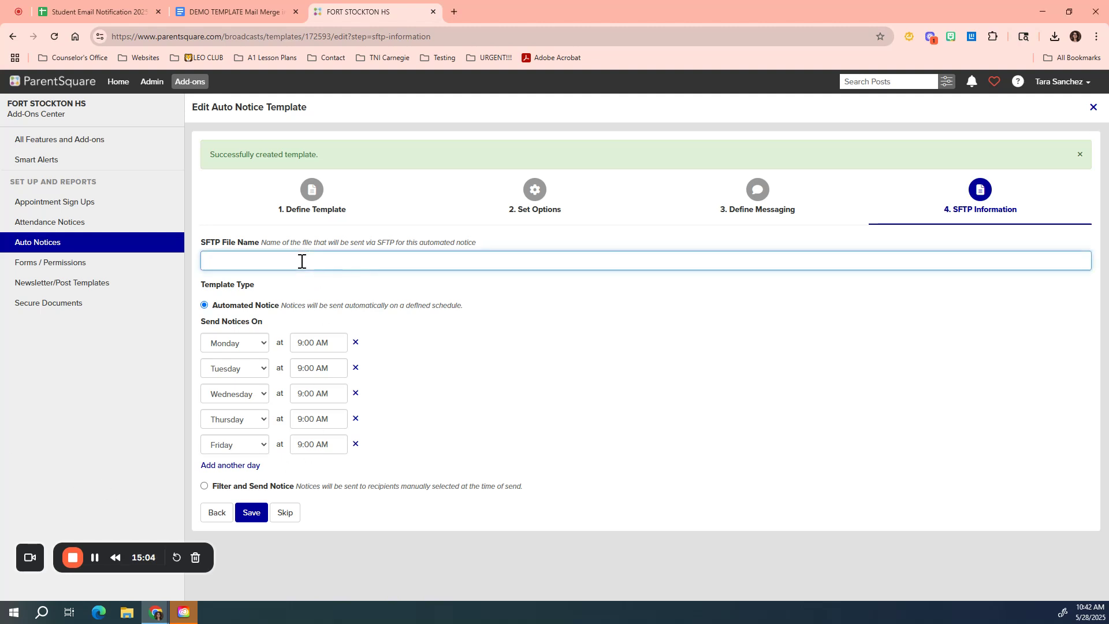
text(Early Results: EOC STAAR Spring 2025 Administration)
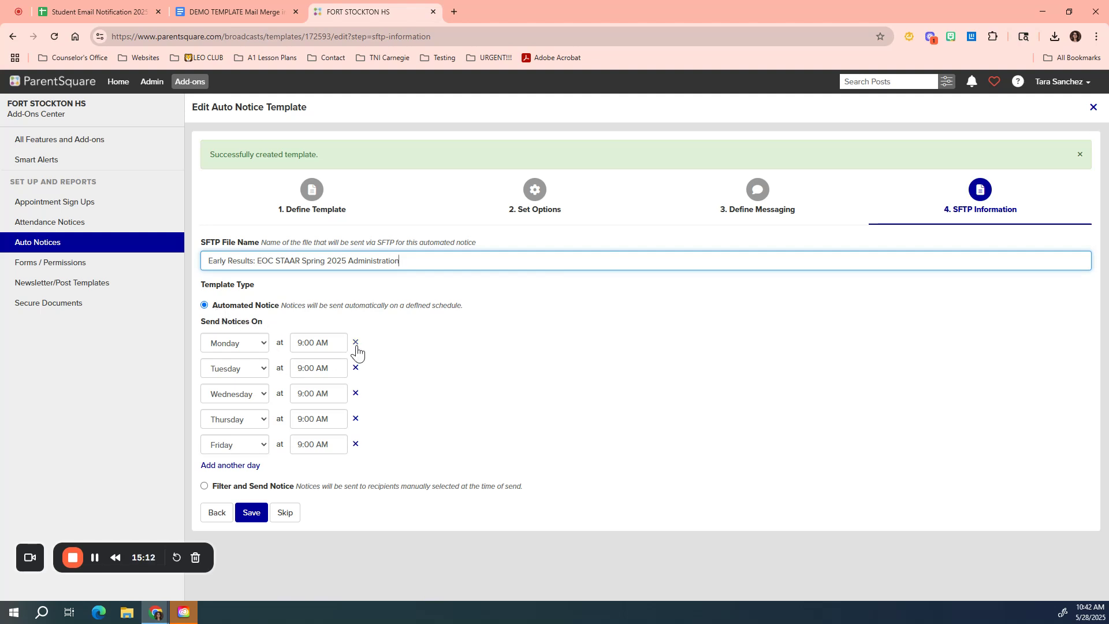
click(245, 261)
drag(241, 260, 302, 269)
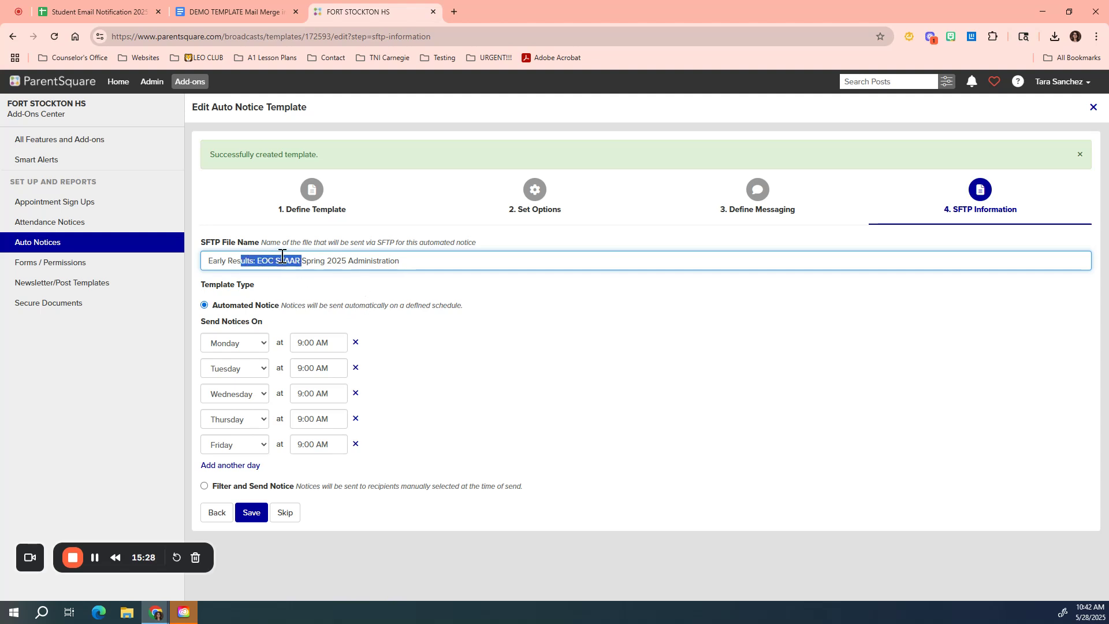
click(255, 522)
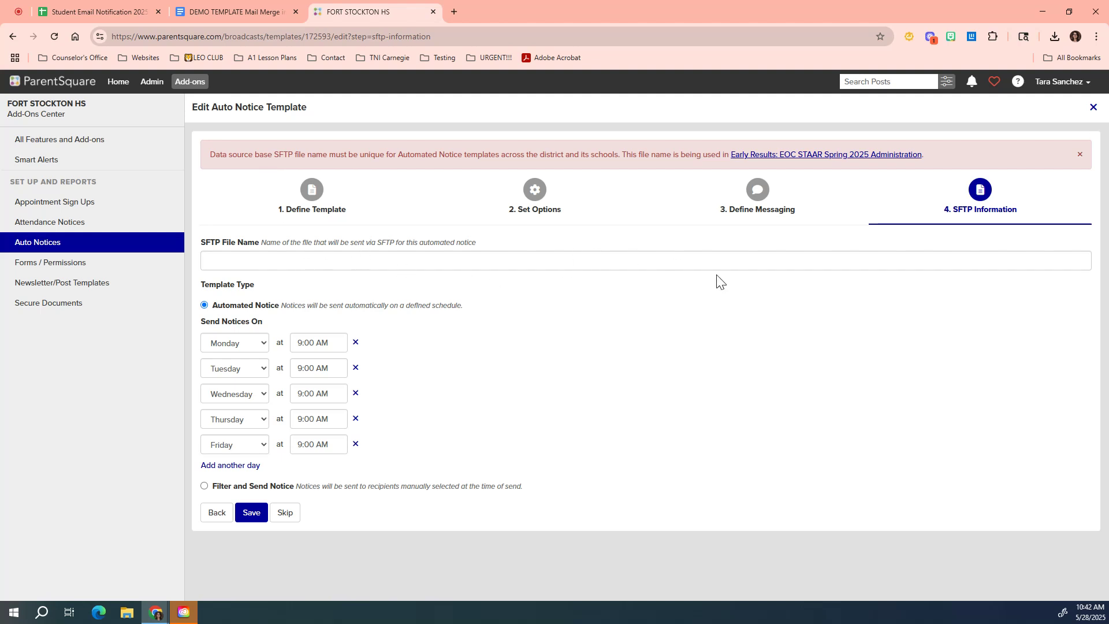
click(383, 264)
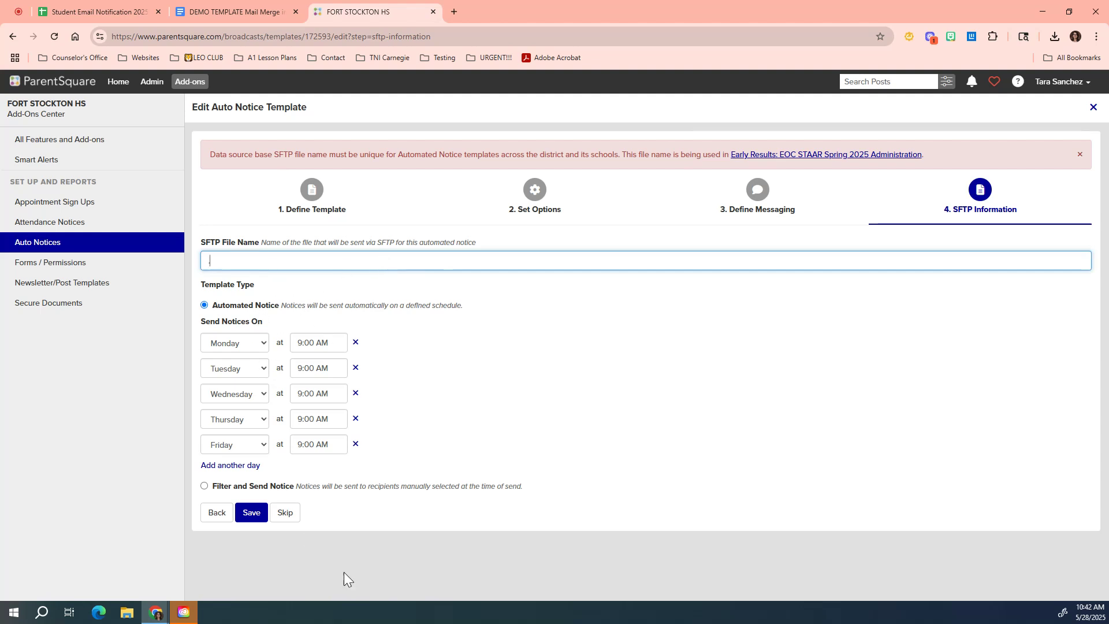
click(247, 521)
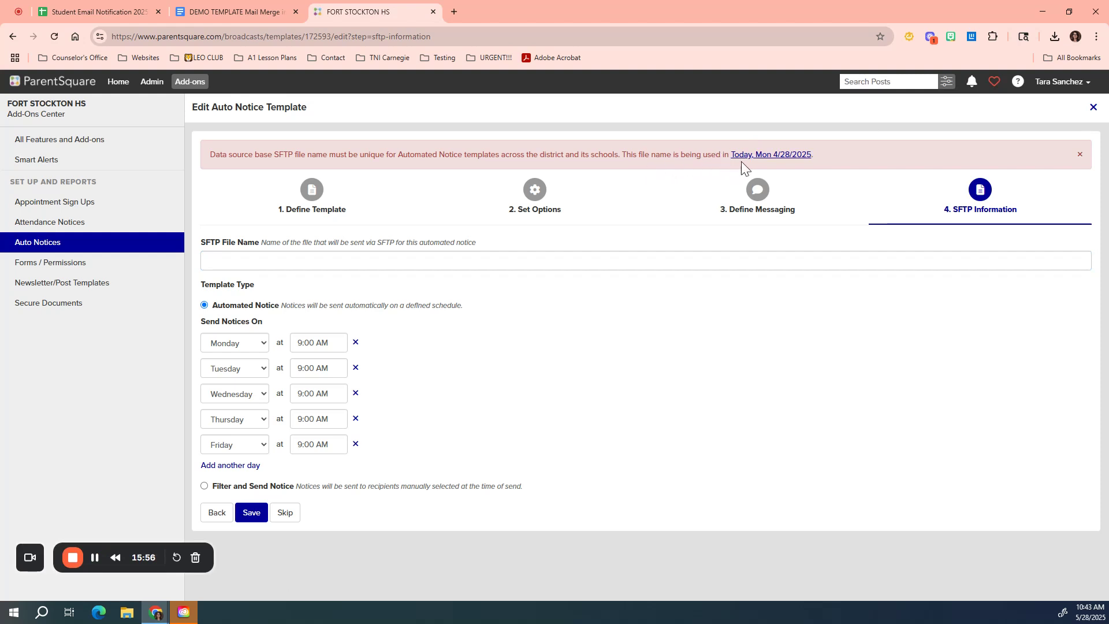
Step: Return to Define Template and prefix the notice title with 'DEMO'
click(307, 202)
click(417, 260)
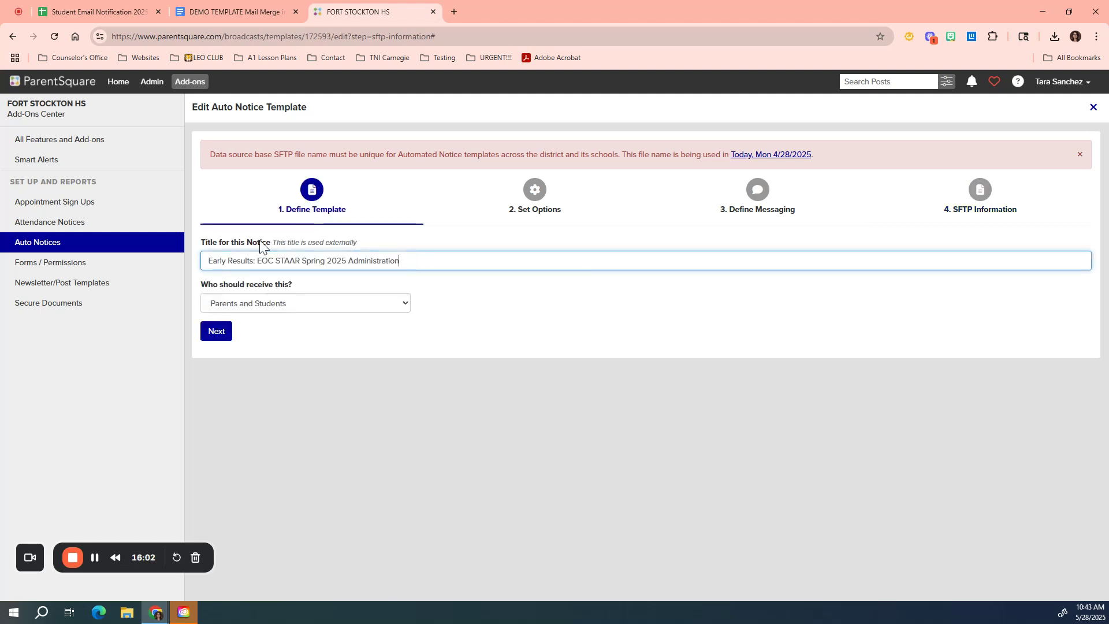
click(209, 261)
text(DEMO)
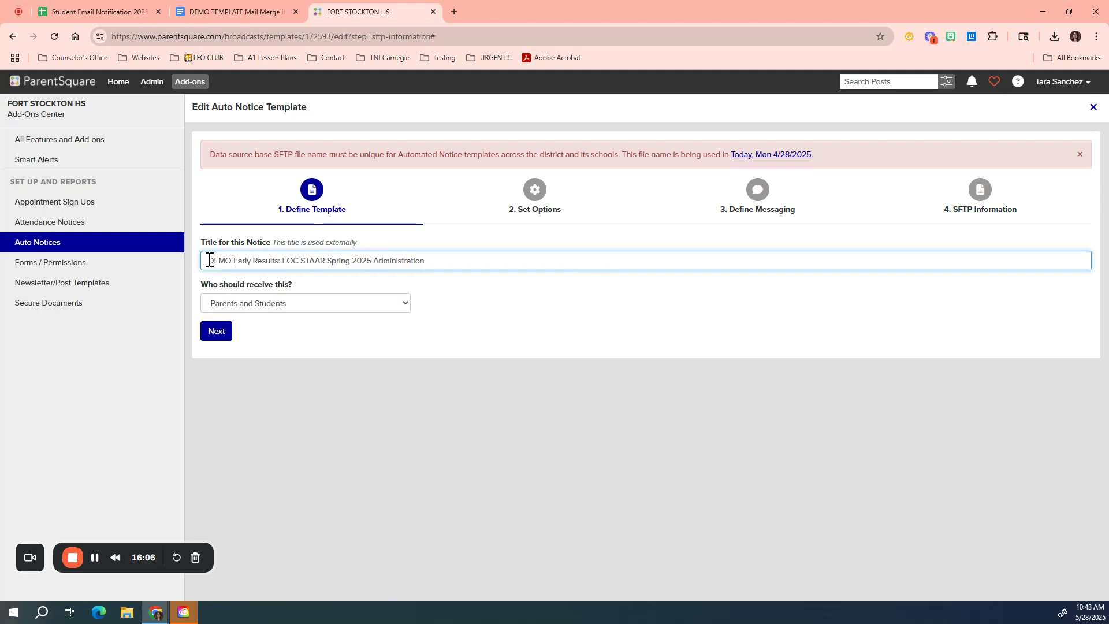
Step: Move through the options and messaging to the SFTP Information step and save the automated notice template
click(225, 336)
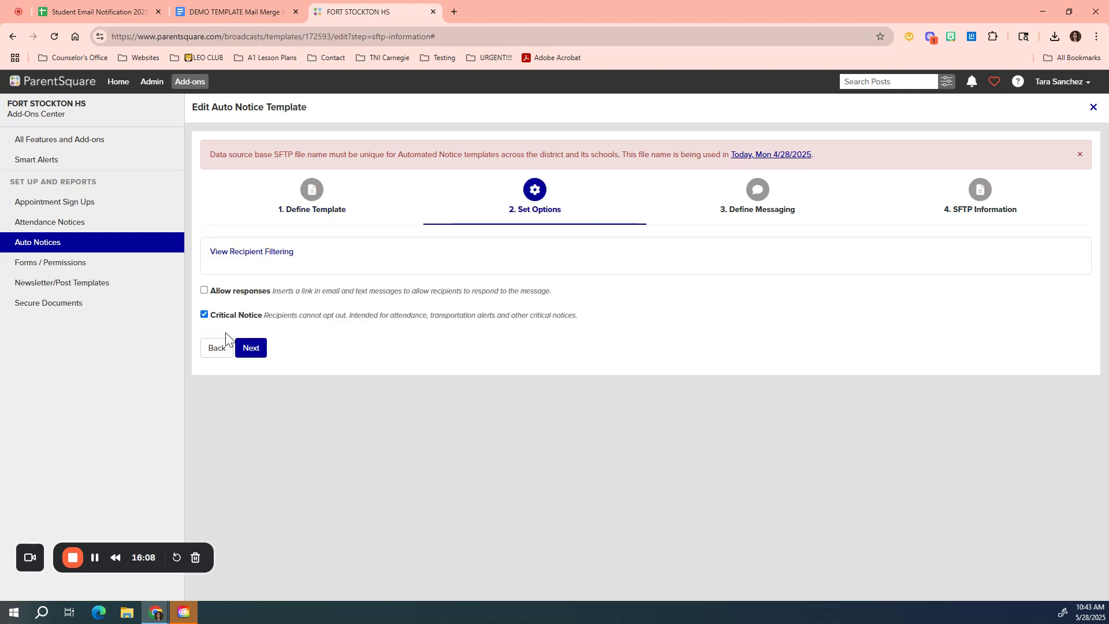
click(254, 350)
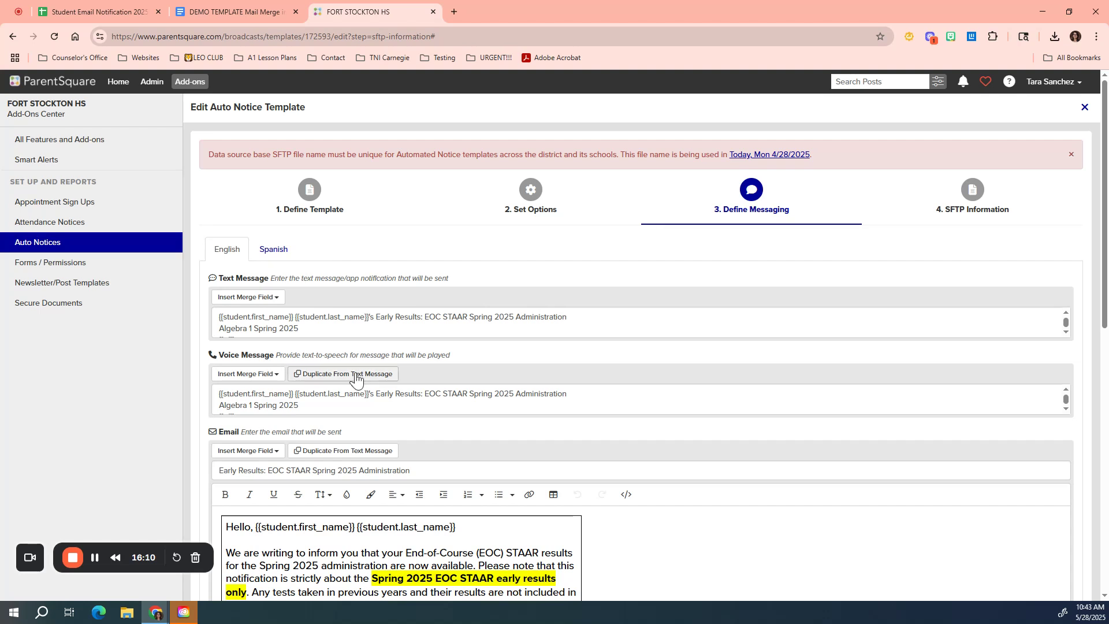
click(978, 208)
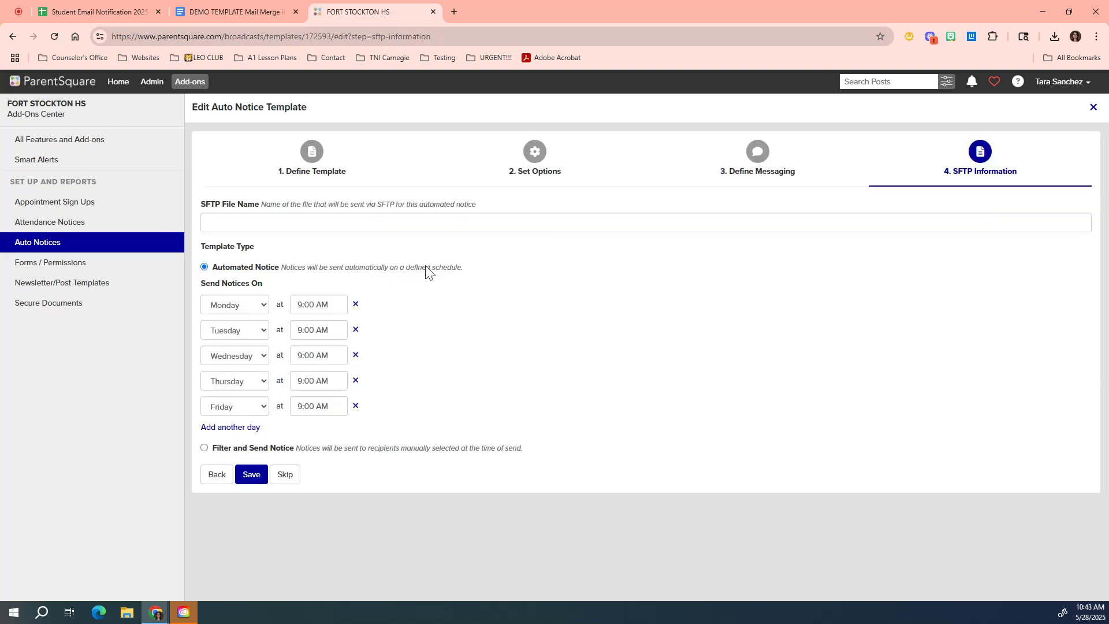
click(390, 224)
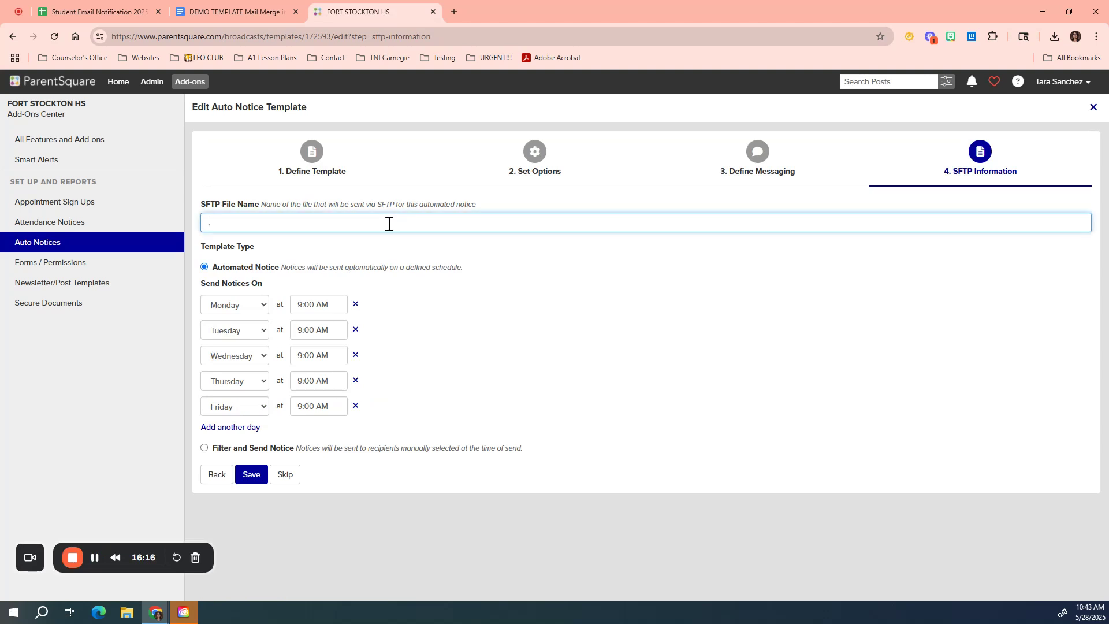
click(252, 475)
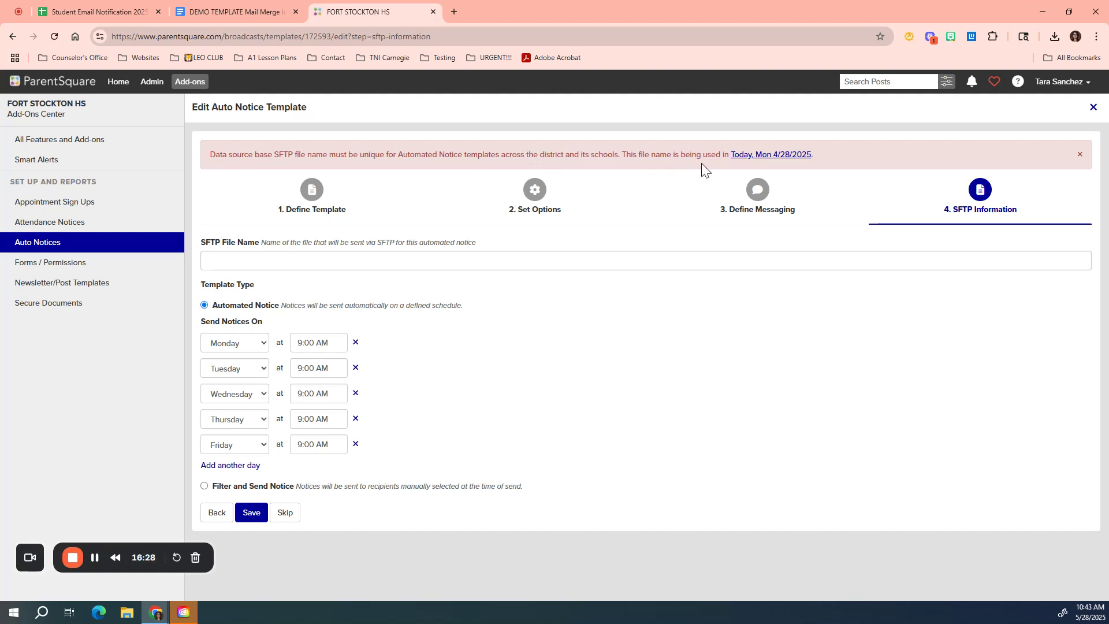
click(450, 262)
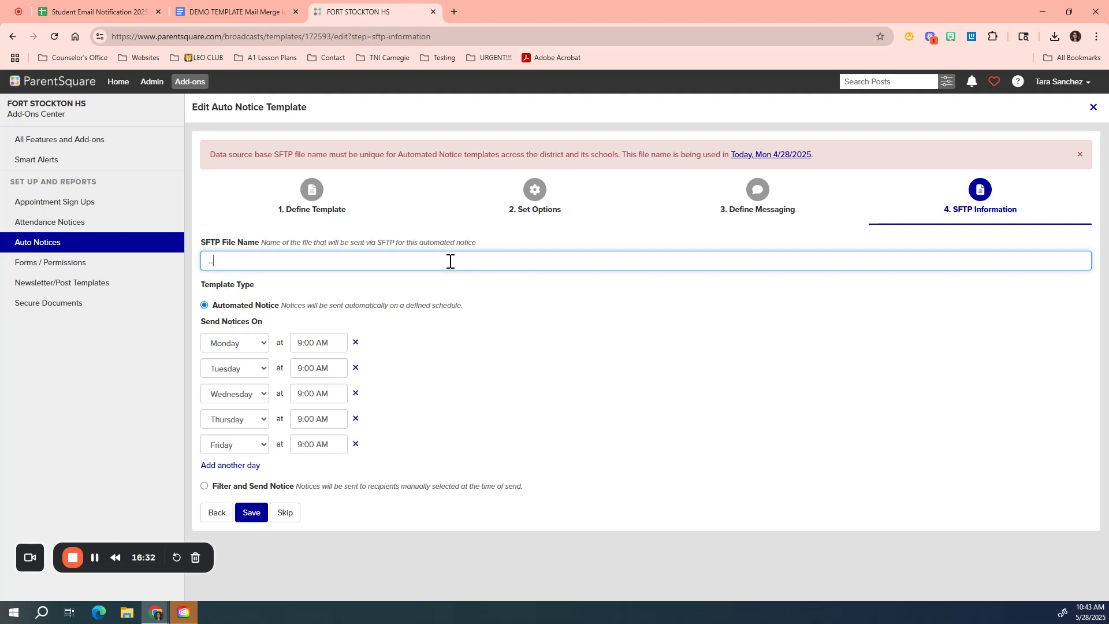
click(250, 513)
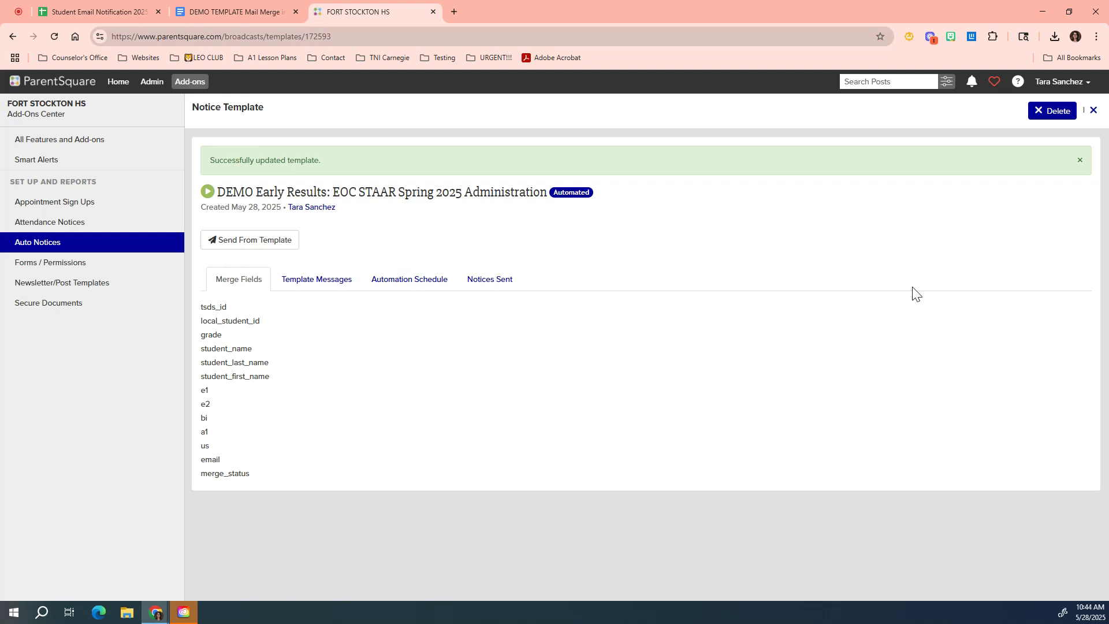
Step: Send from the template by uploading the Student Email Notification 2025 Spring EOC Data CSV file
click(234, 241)
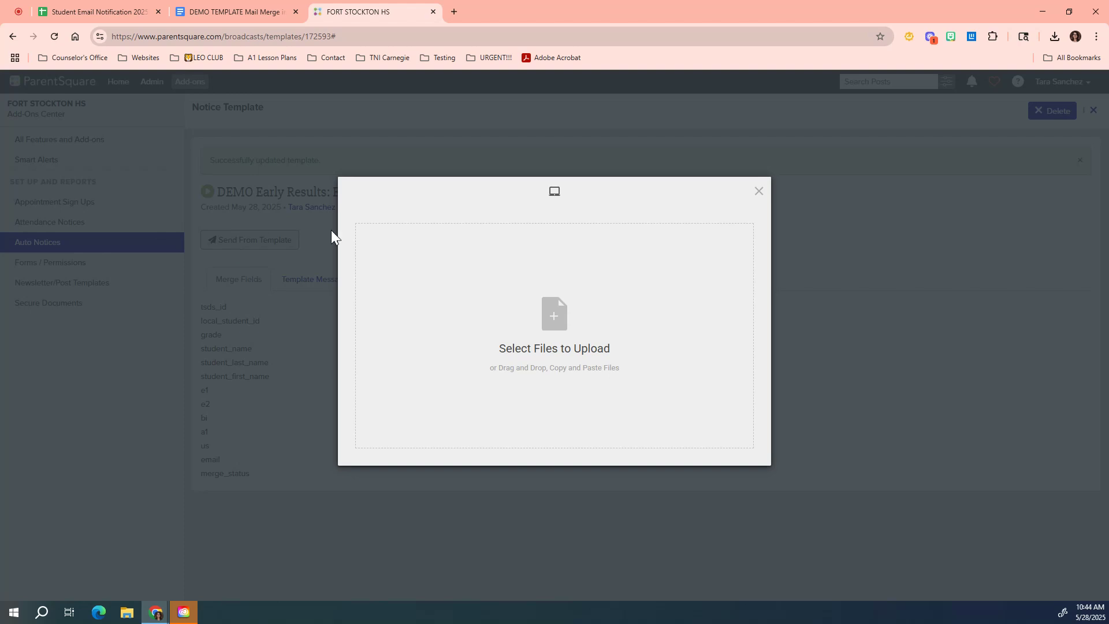
click(553, 324)
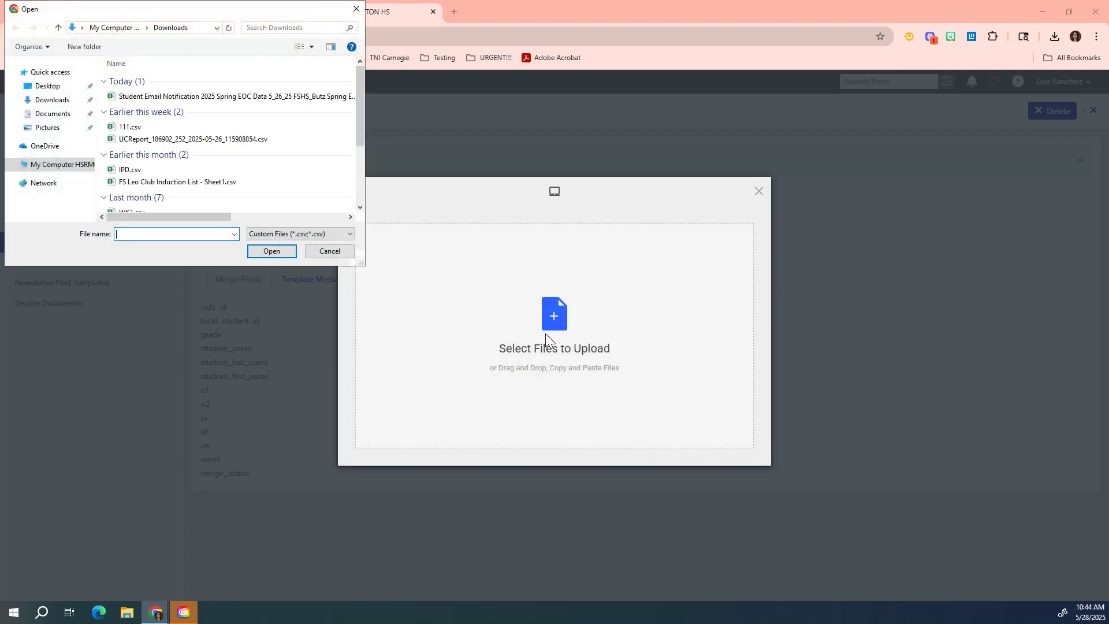
click(208, 97)
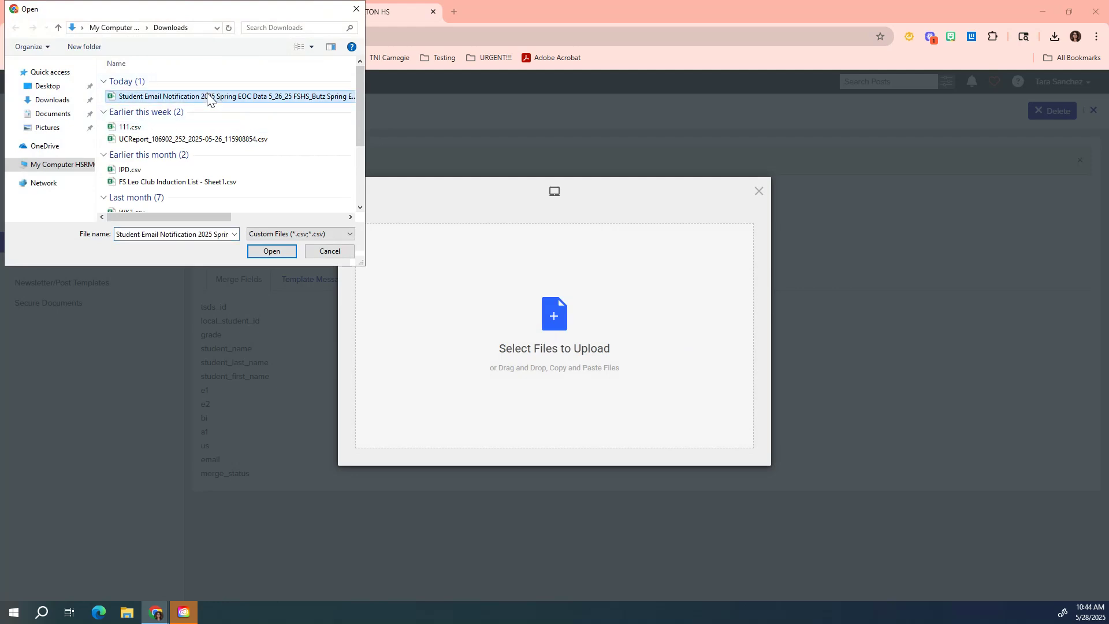
click(273, 250)
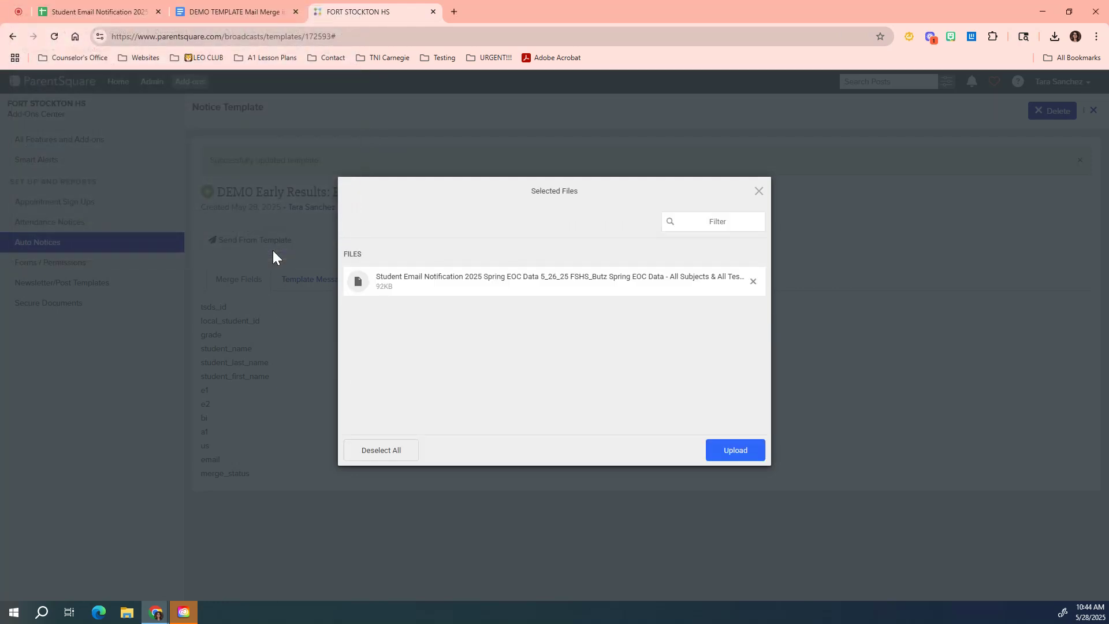
click(737, 449)
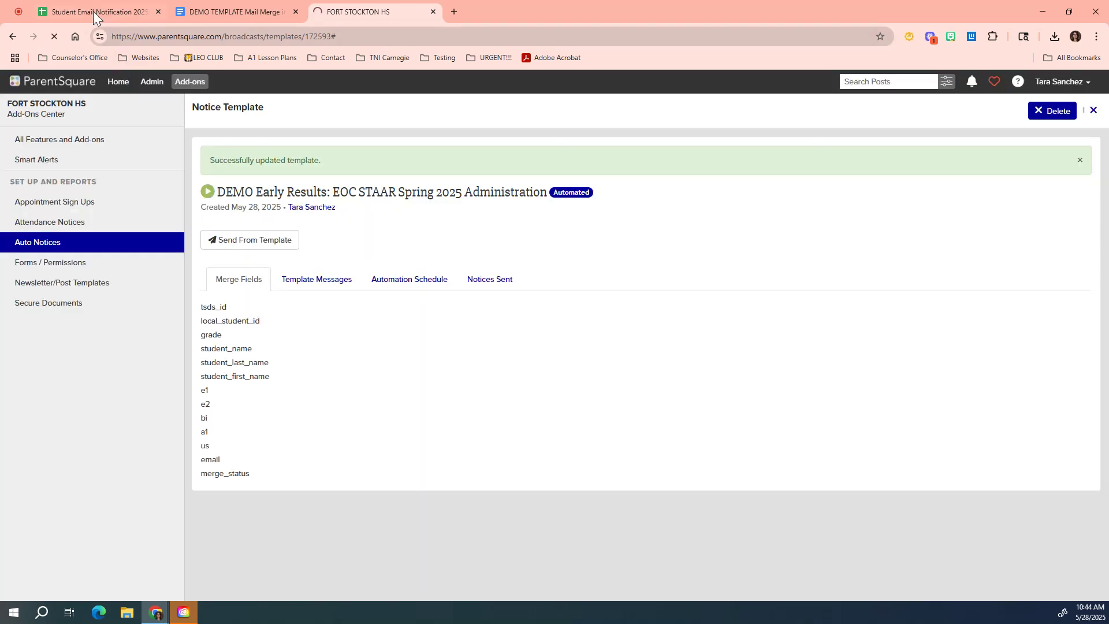
Step: Show the spreadsheet's option for downloading the sheet as comma separated values
click(92, 12)
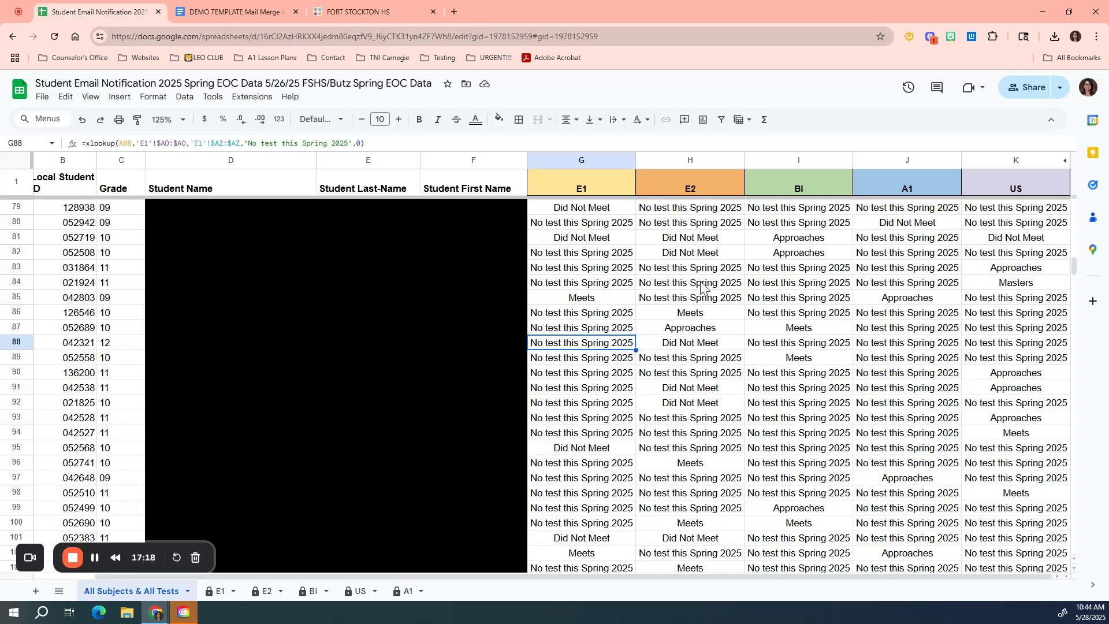
click(42, 97)
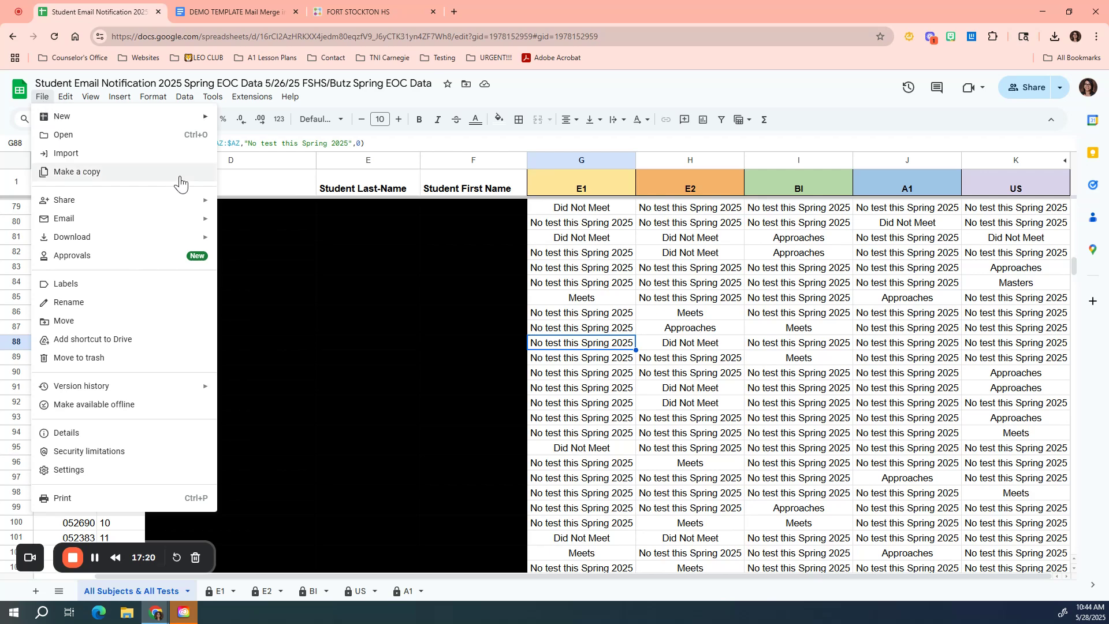
mouse_move(107, 241)
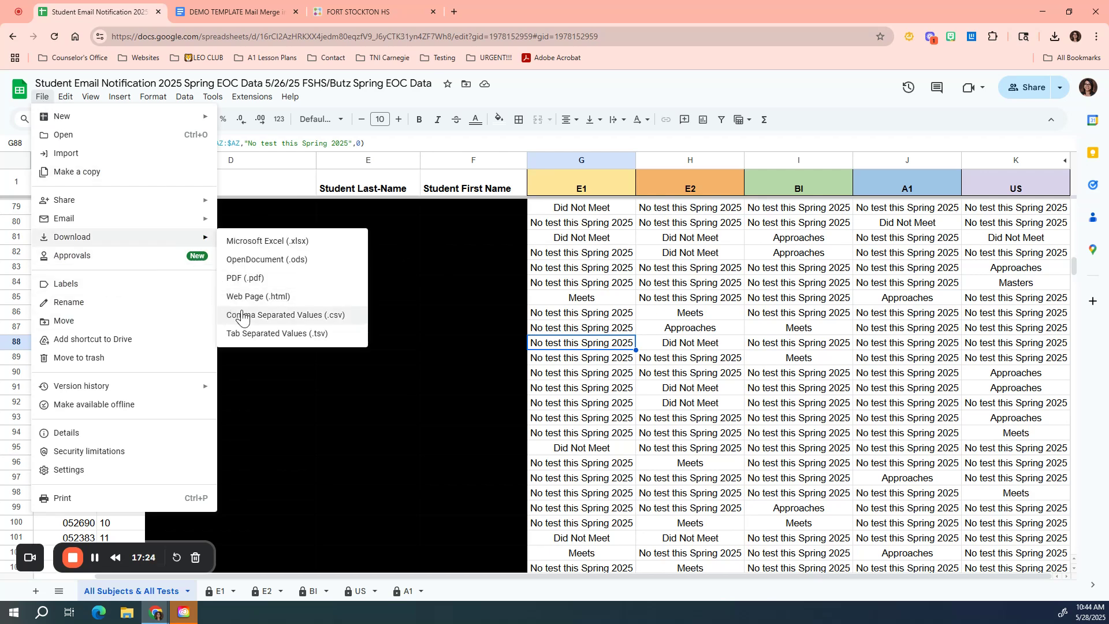
Step: Review the Send Personalized Notice summary for the uploaded student file
click(381, 11)
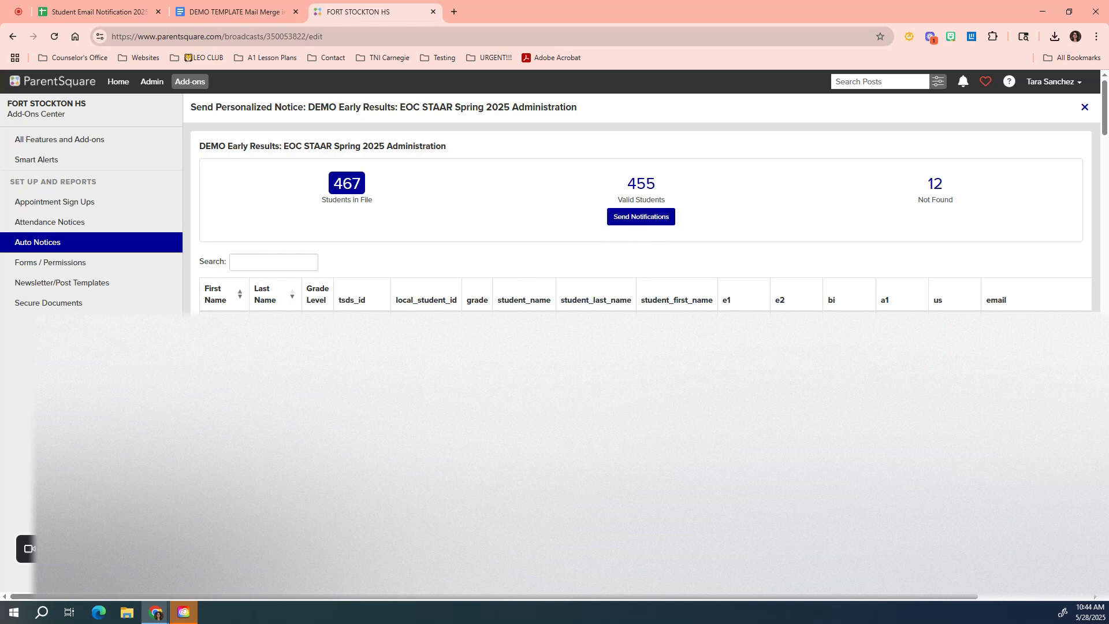
key(ctrl+plus)
key(ctrl+plus)
key(ctrl+plus)
key(ctrl+plus)
key(ctrl+plus)
key(ctrl+plus)
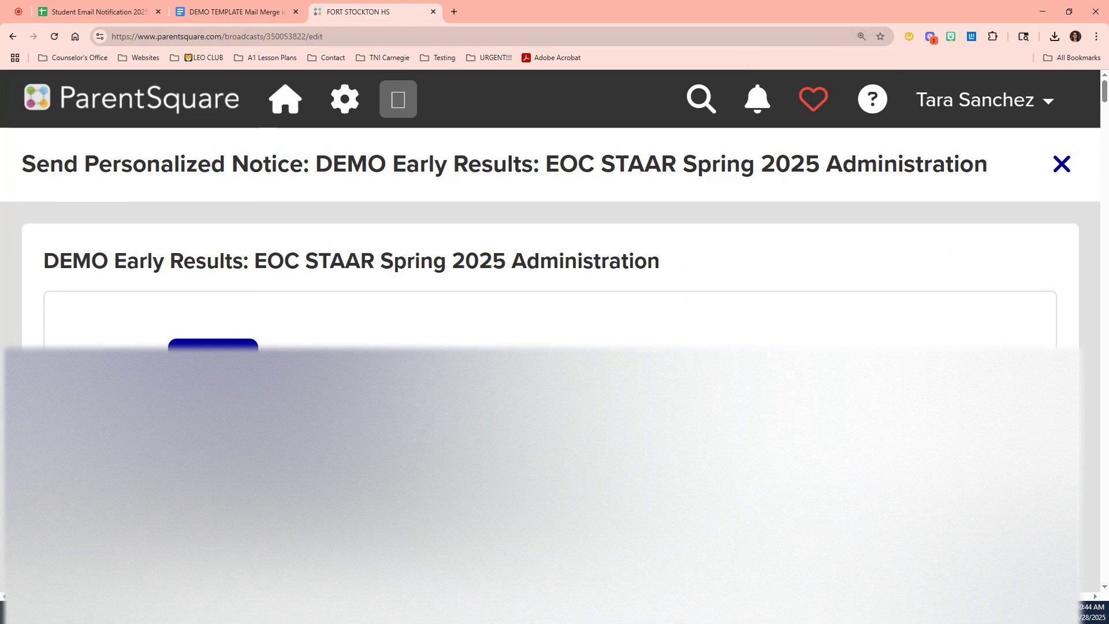
Step: Open the message preview for the first student in the uploaded file's list
key(ctrl+minus)
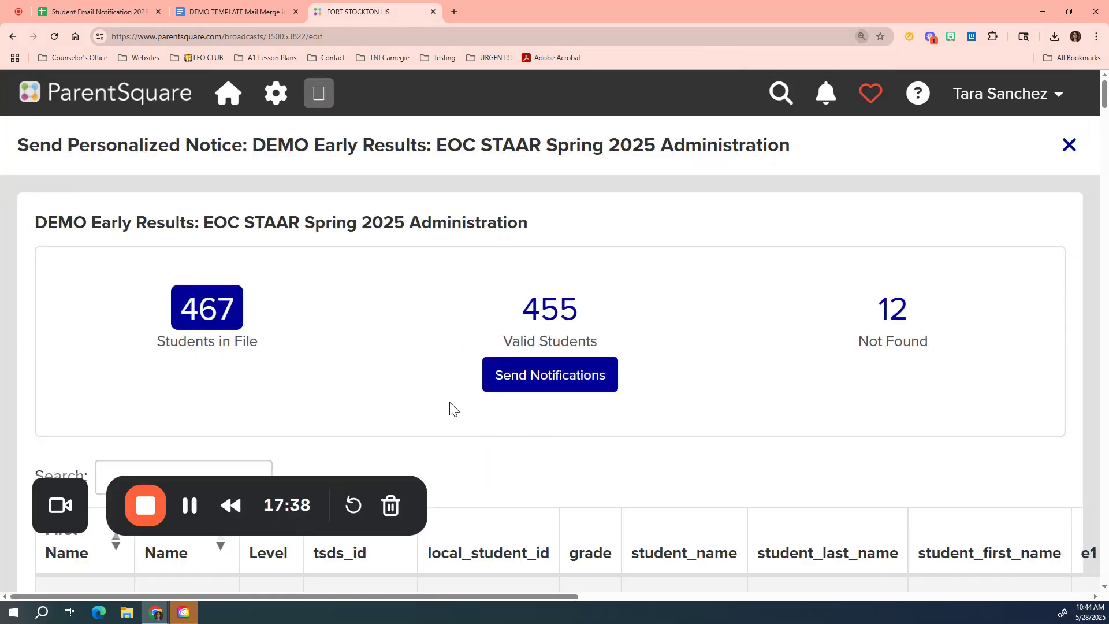
key(ctrl+minus)
key(ctrl+minus)
key(ctrl+minus)
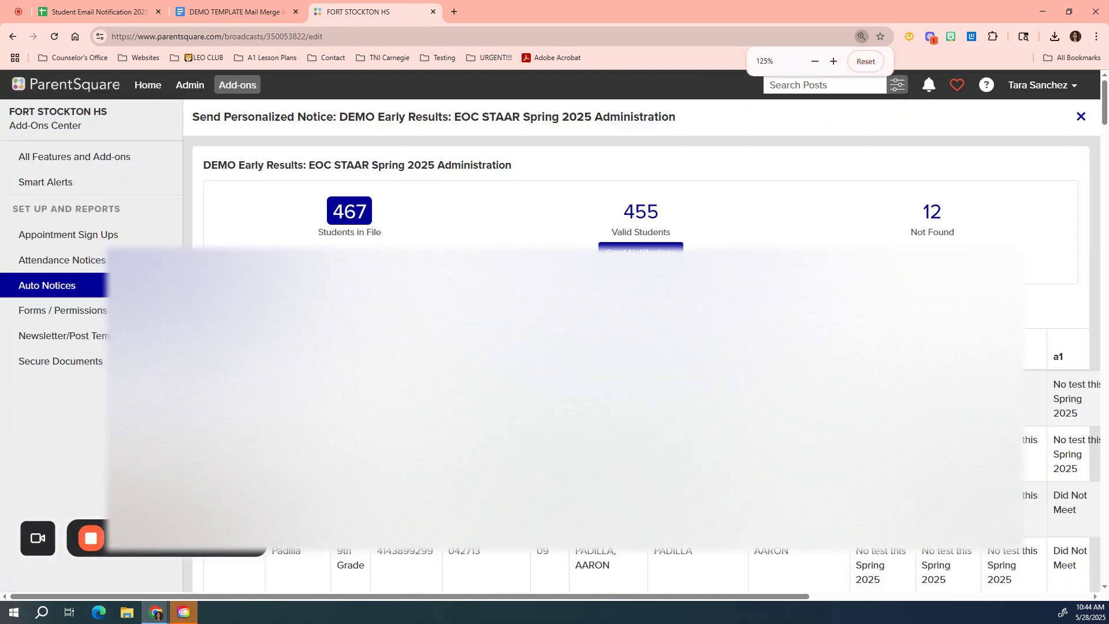
key(ctrl+minus)
key(ctrl+minus)
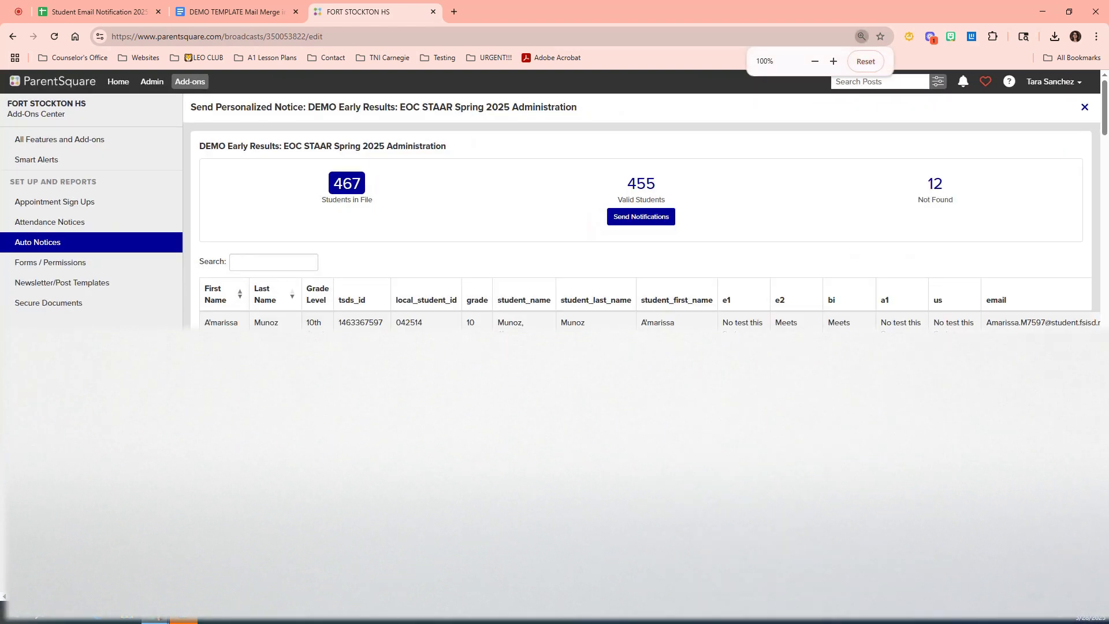
drag(543, 597, 659, 596)
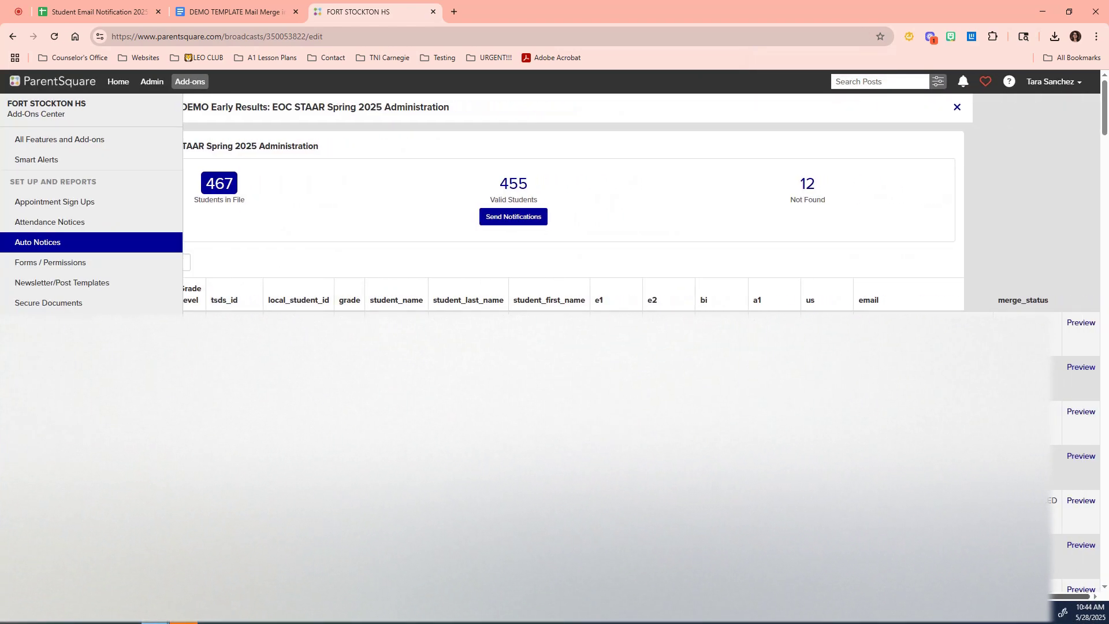
click(1079, 323)
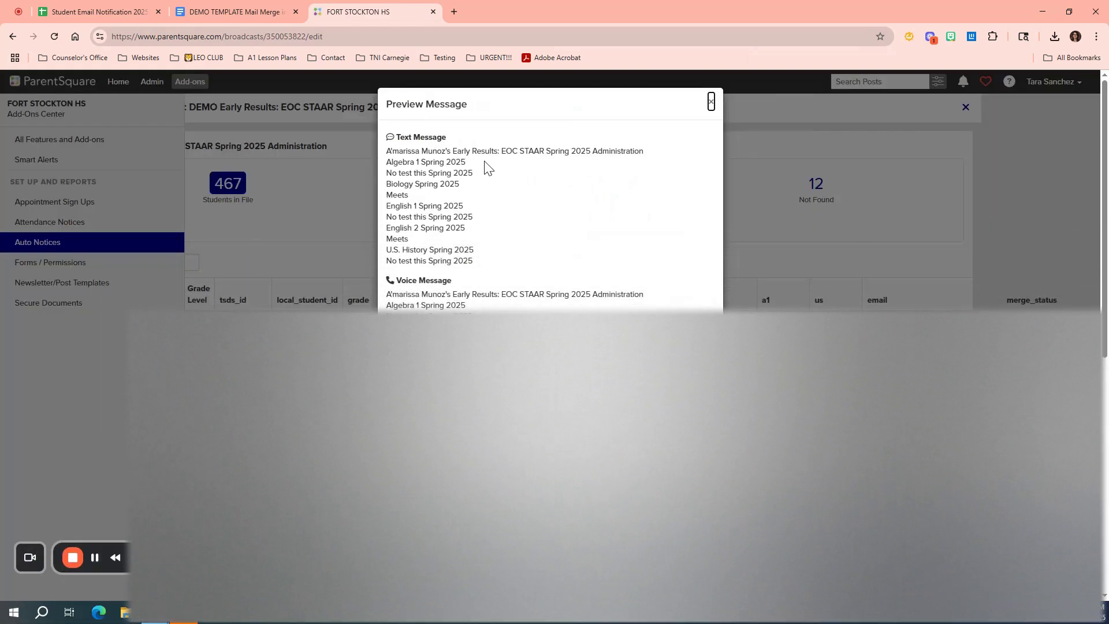
Step: Read through the preview's text message, voice message and email content, then close the preview
drag(387, 151, 481, 272)
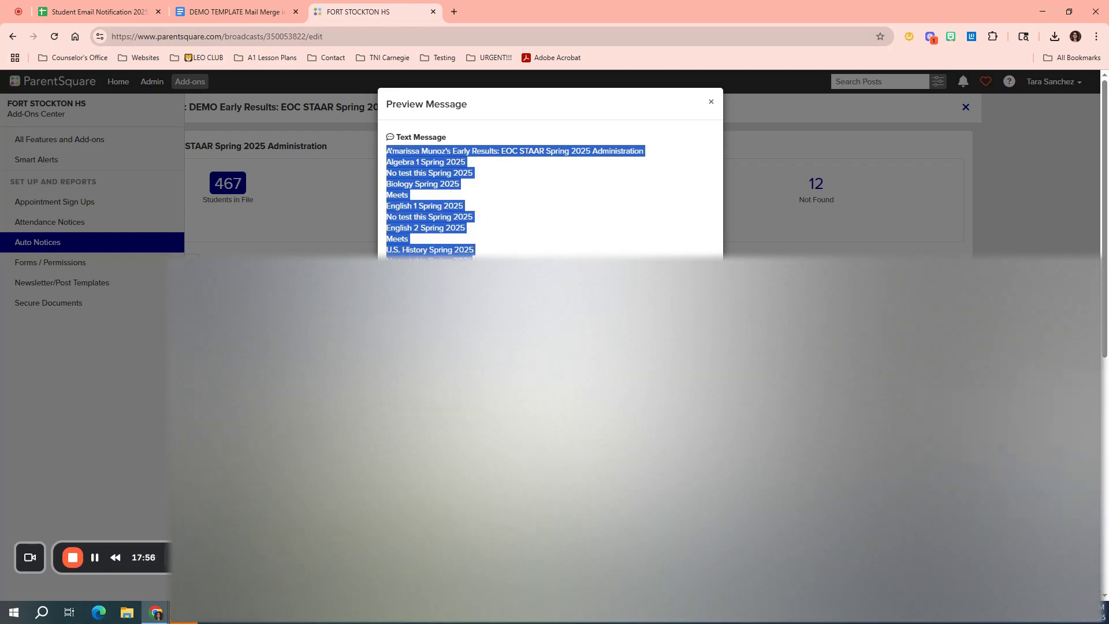
drag(389, 288, 520, 347)
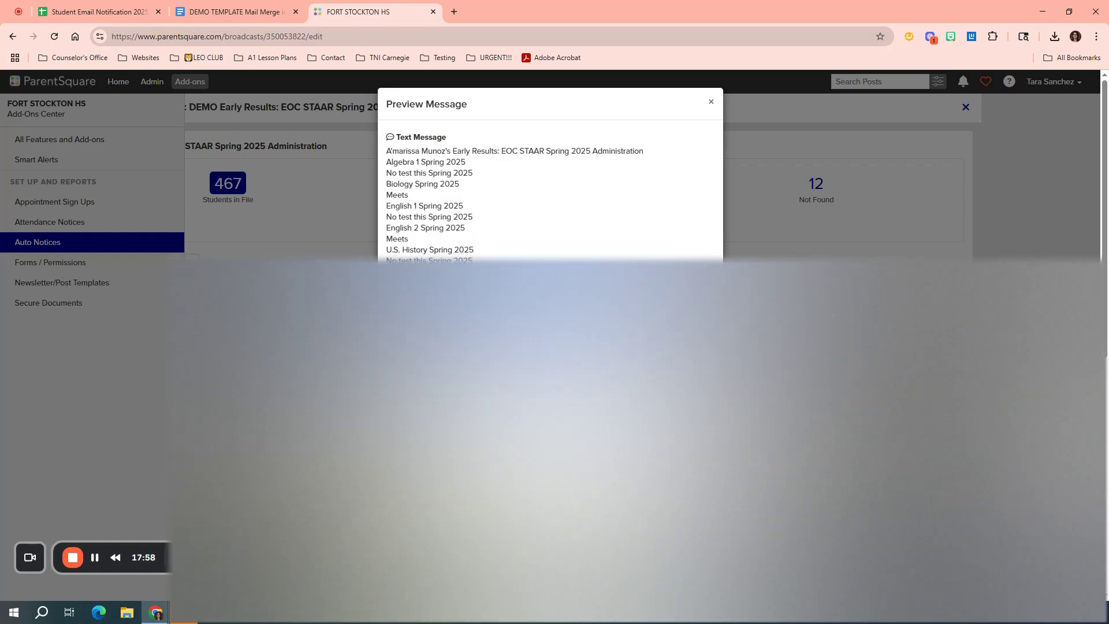
scroll(386, 318, down, 2)
drag(386, 205, 386, 272)
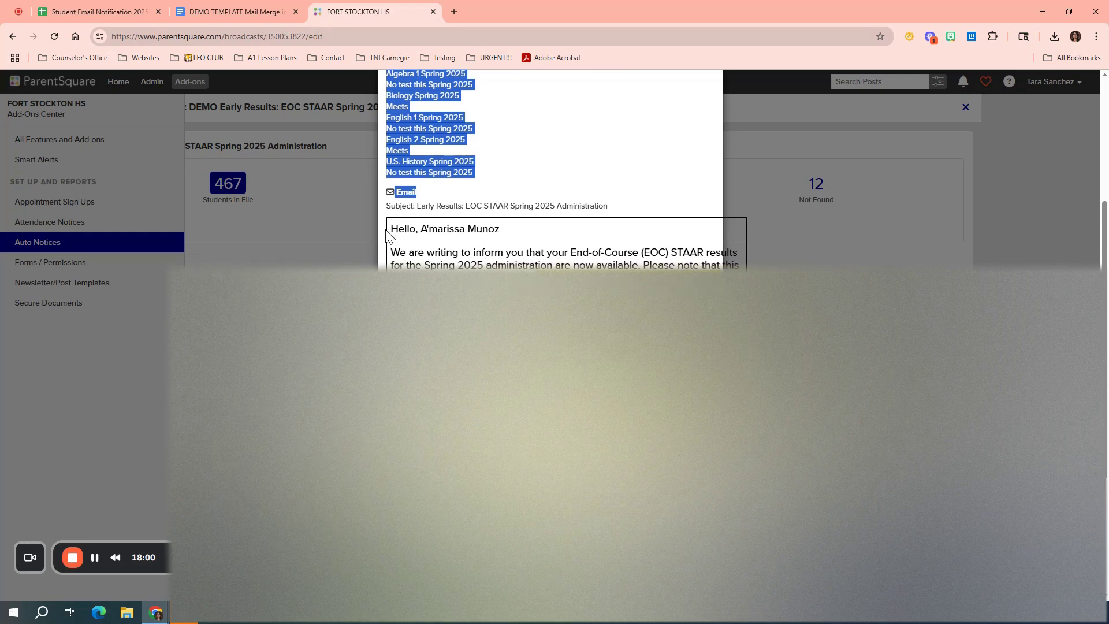
scroll(388, 235, down, 4)
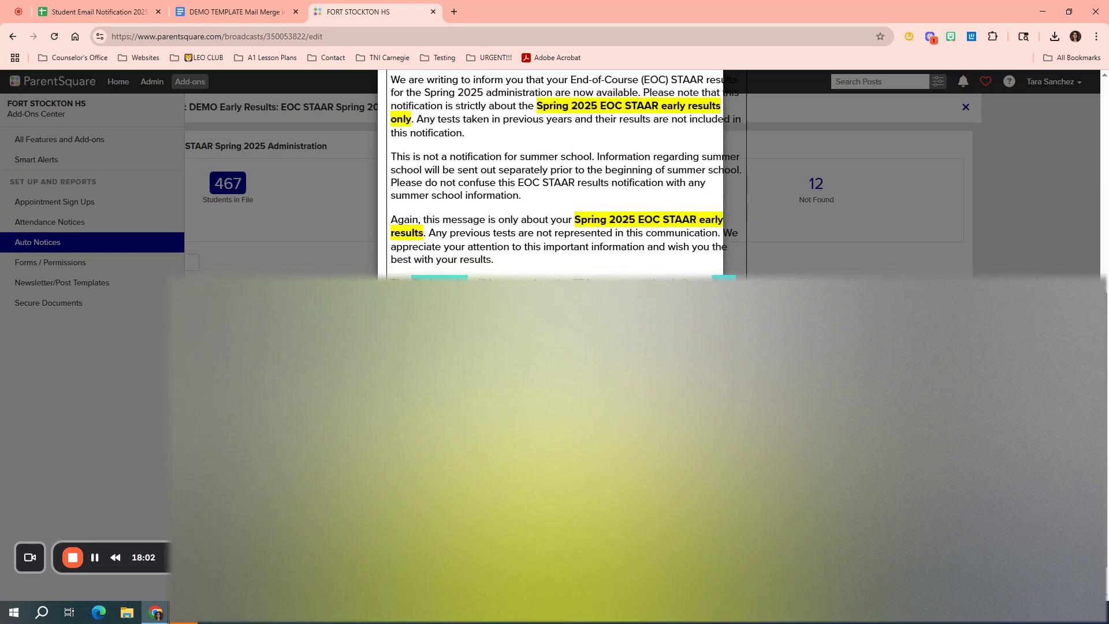
scroll(555, 174, down, 1)
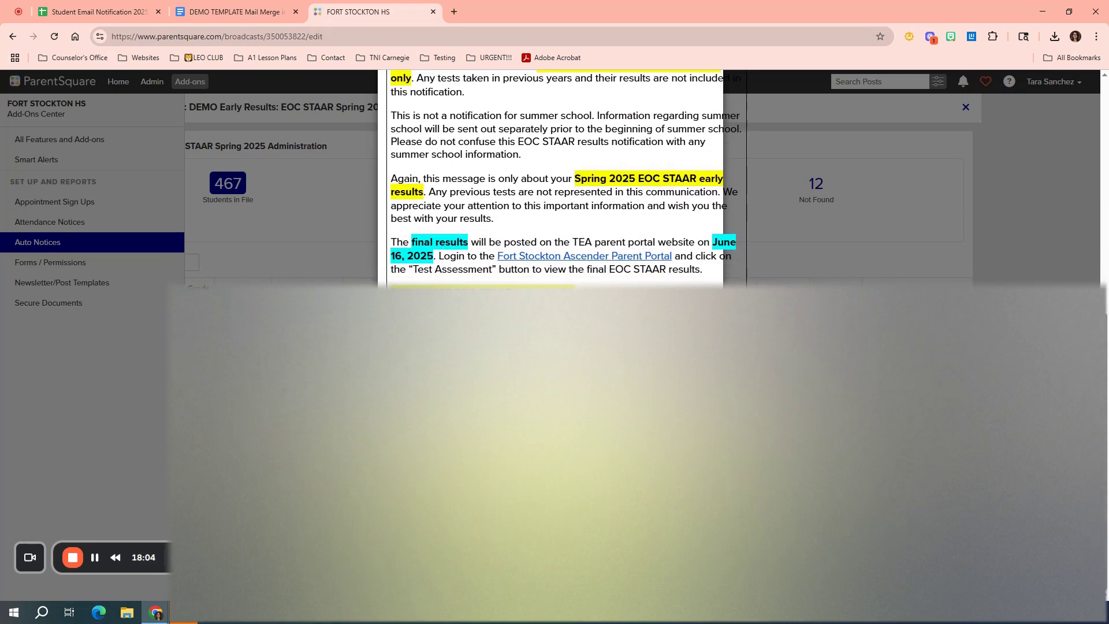
scroll(555, 173, up, 5)
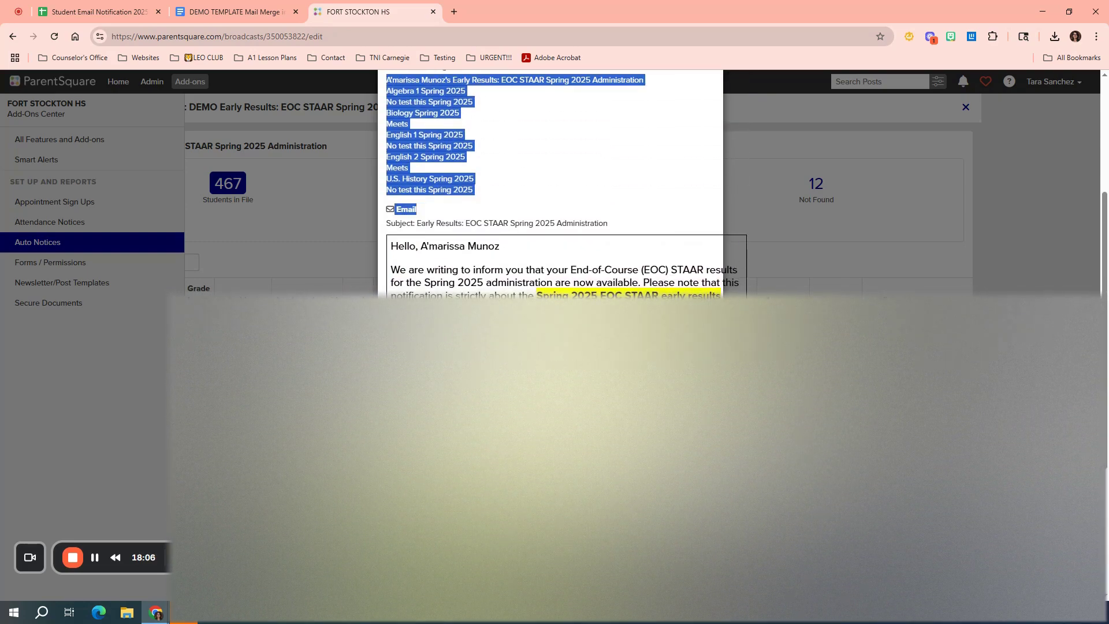
scroll(551, 191, up, 4)
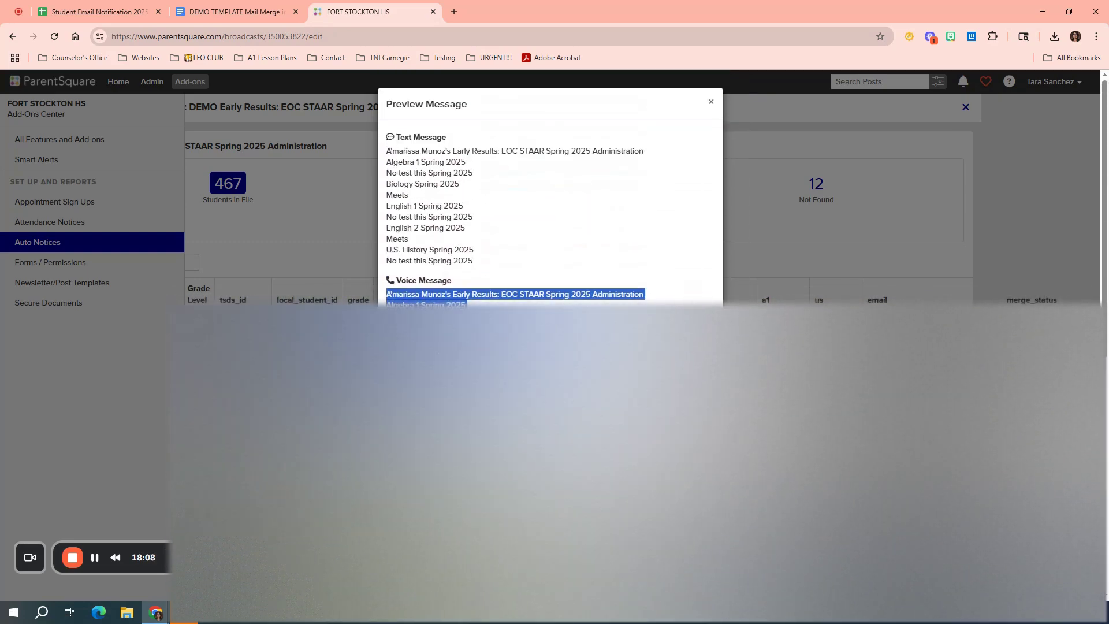
click(712, 102)
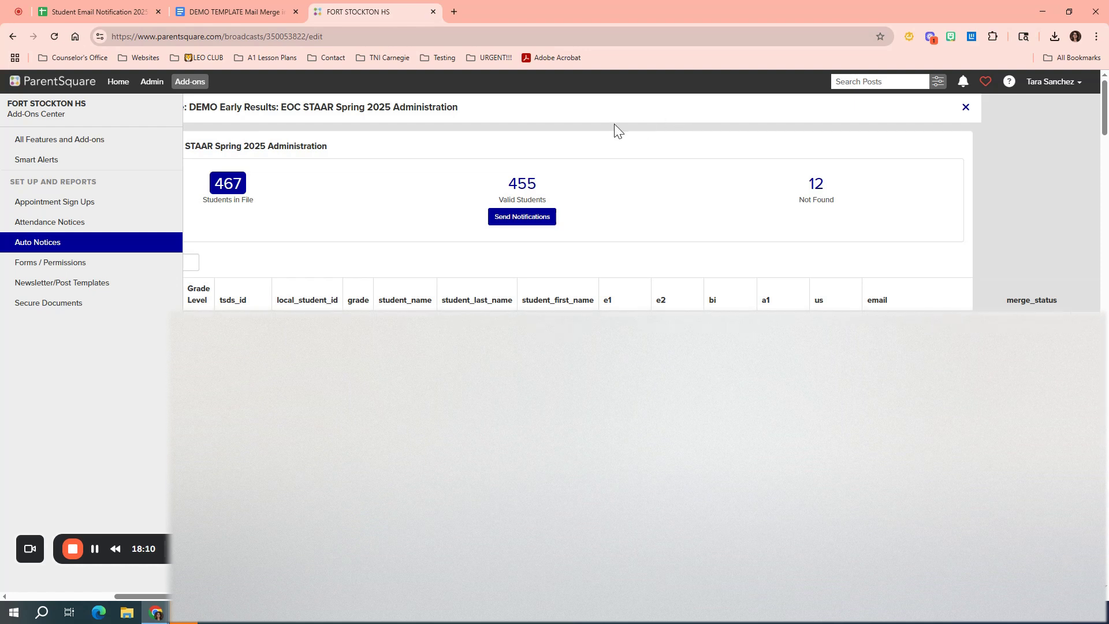